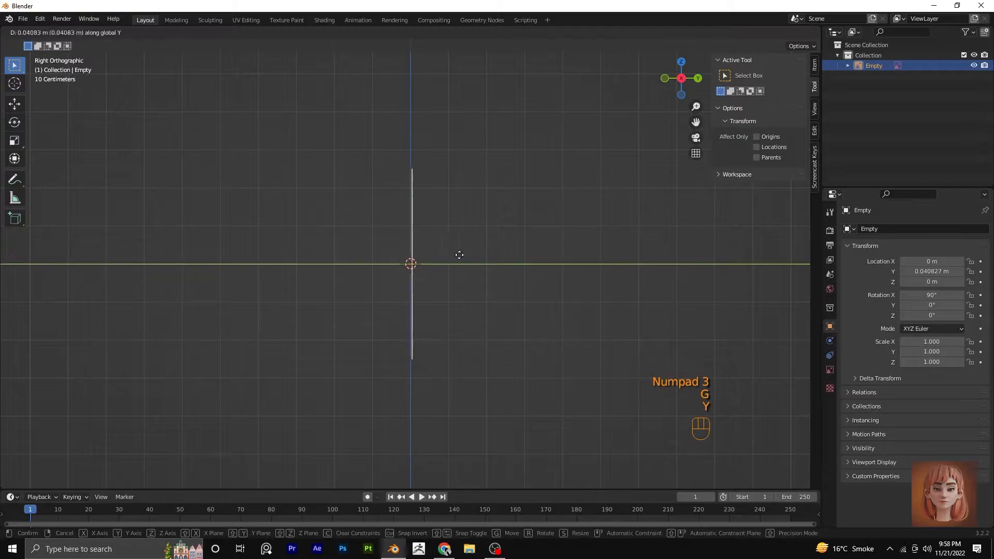
Move the reference image back along the Y axis, behind the world origin.
left_click(562, 251)
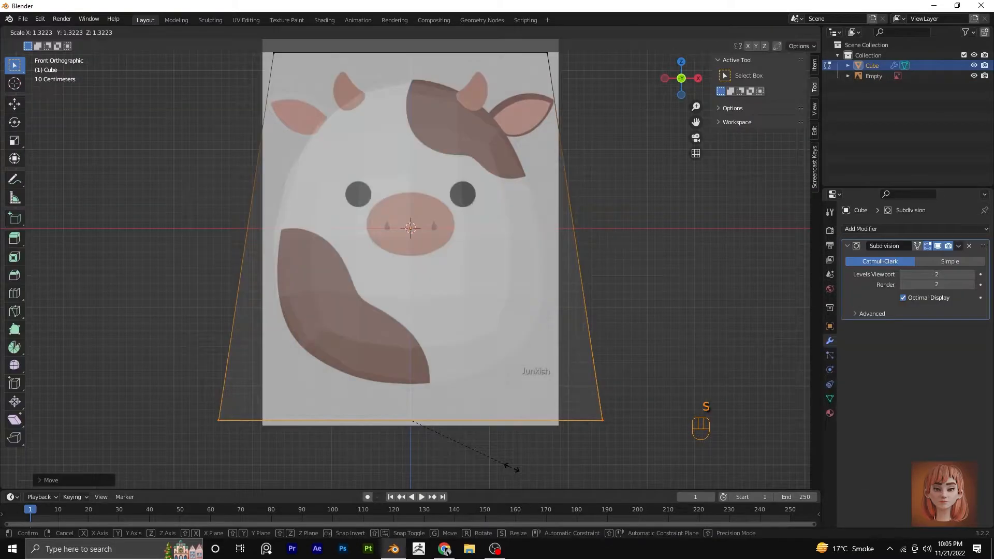
Scale the cube's bottom face up by about 1.32 to widen the base of the cow's body.
left_click(510, 467)
scroll(518, 440, "down", 2)
middle_click_drag(518, 440, 483, 335)
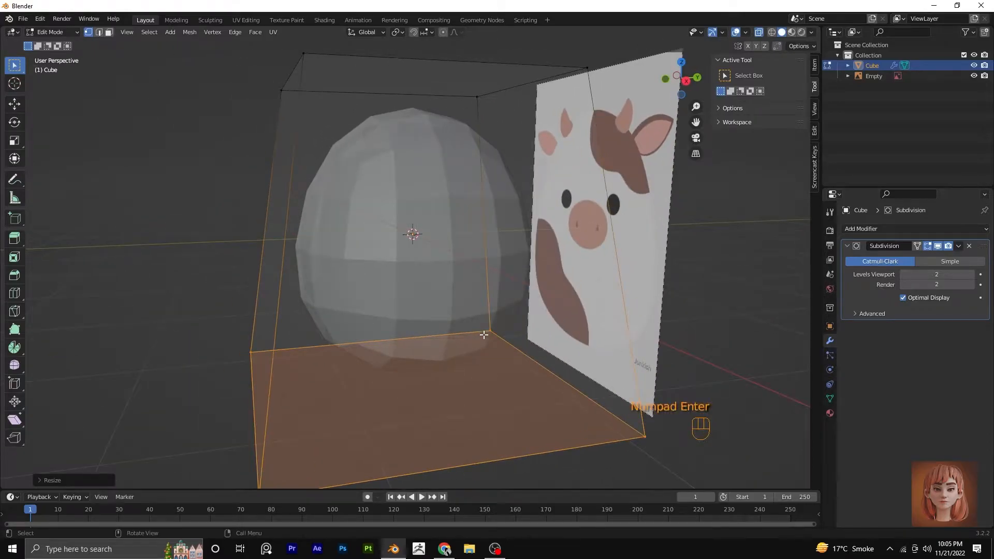
Flatten the body's rear by moving its back vertices about -0.33 m along Y, finishing in Object Mode in the front view.
key("KP_3")
left_click_drag(490, 67, 649, 433)
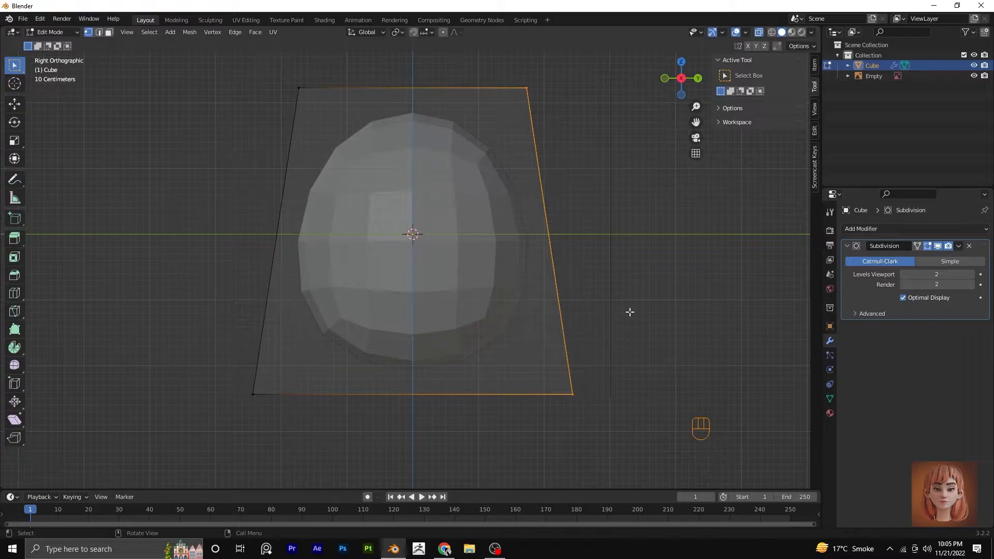
key("g")
key("y")
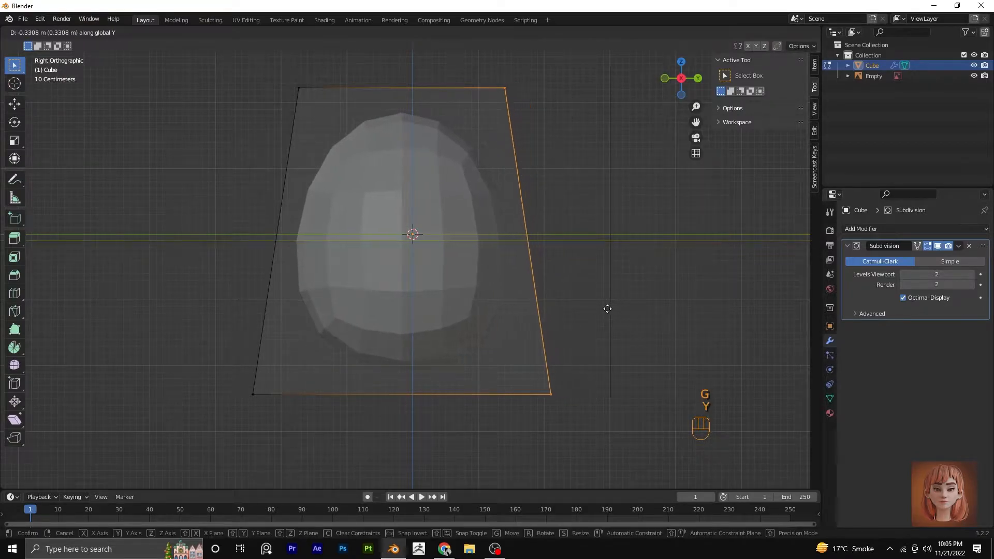
left_click(606, 309)
key("KP_1")
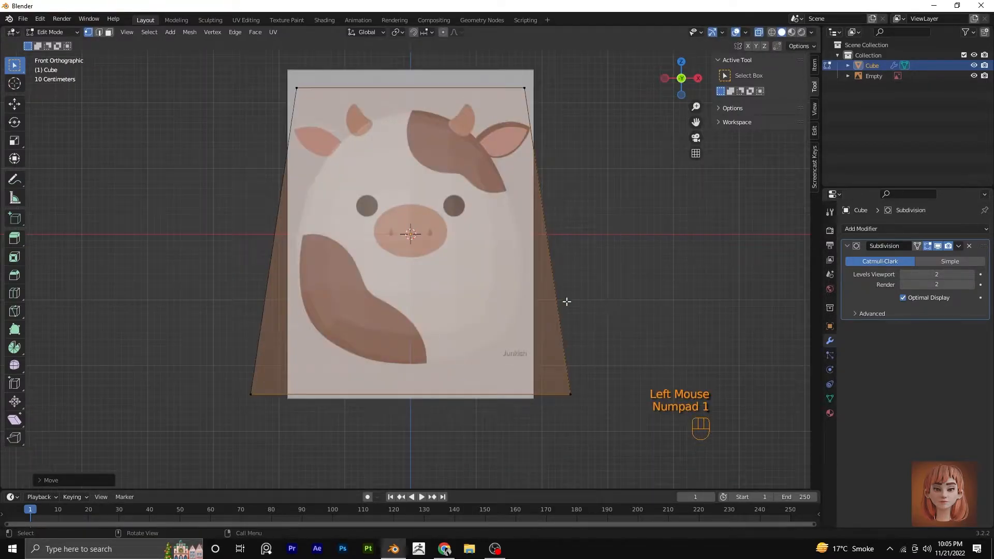
key("Tab")
scroll(568, 300, "up", 1)
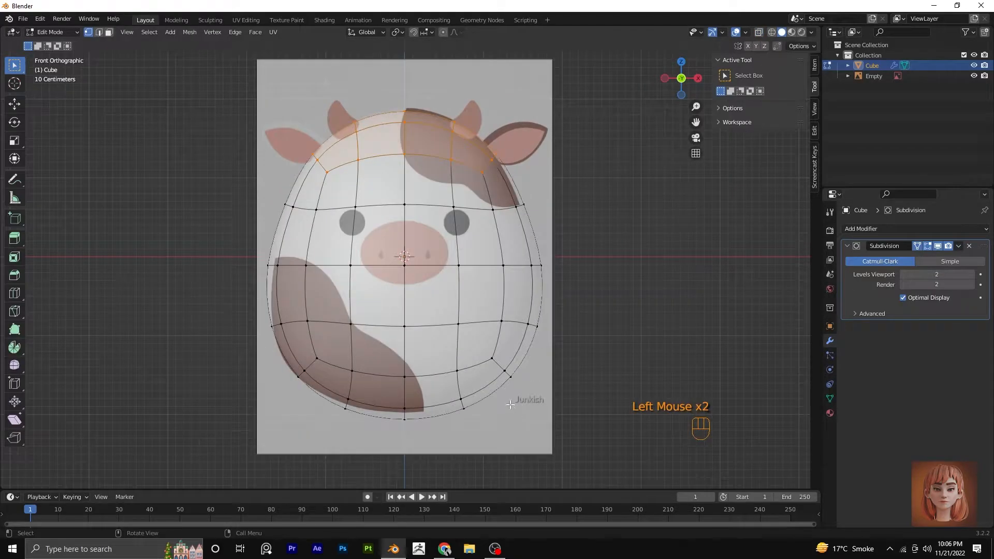
Scale the body's top vertices to about 0.95 and raise them about 0.05 m along Z to fit the reference outline.
key("s")
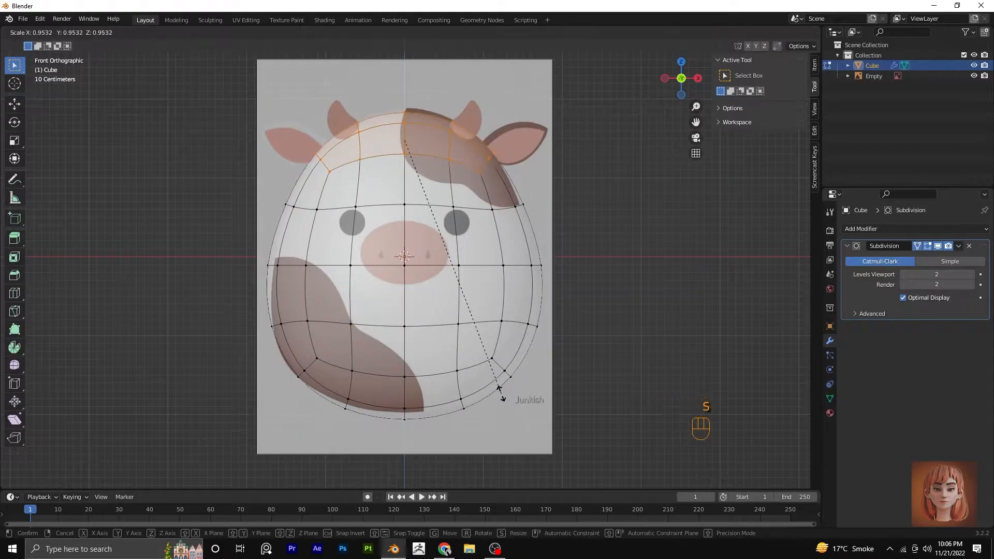
left_click(500, 392)
key("g")
key("z")
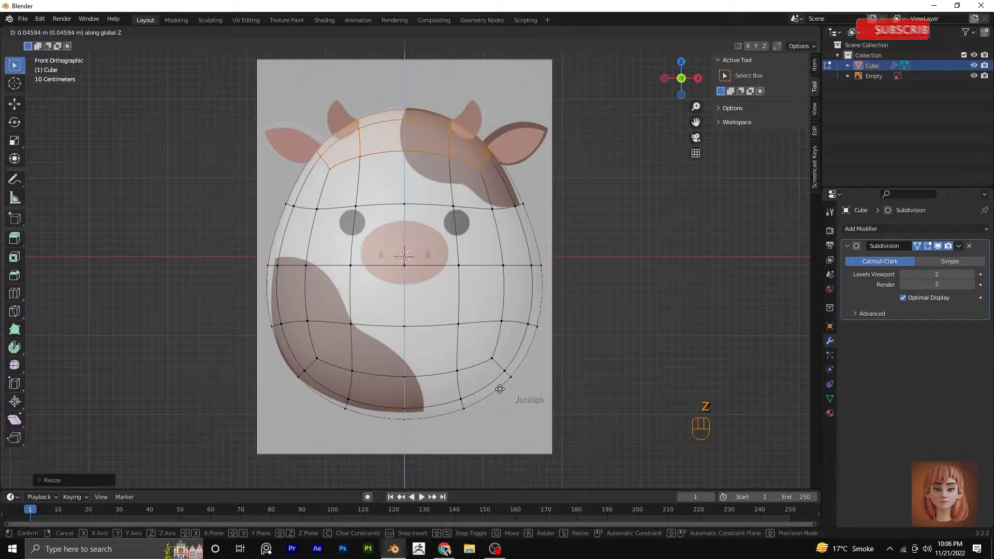
left_click(500, 388)
Select the body's bottom vertices and raise them about 0.07 m along Z to match the reference.
left_click_drag(271, 340, 458, 409)
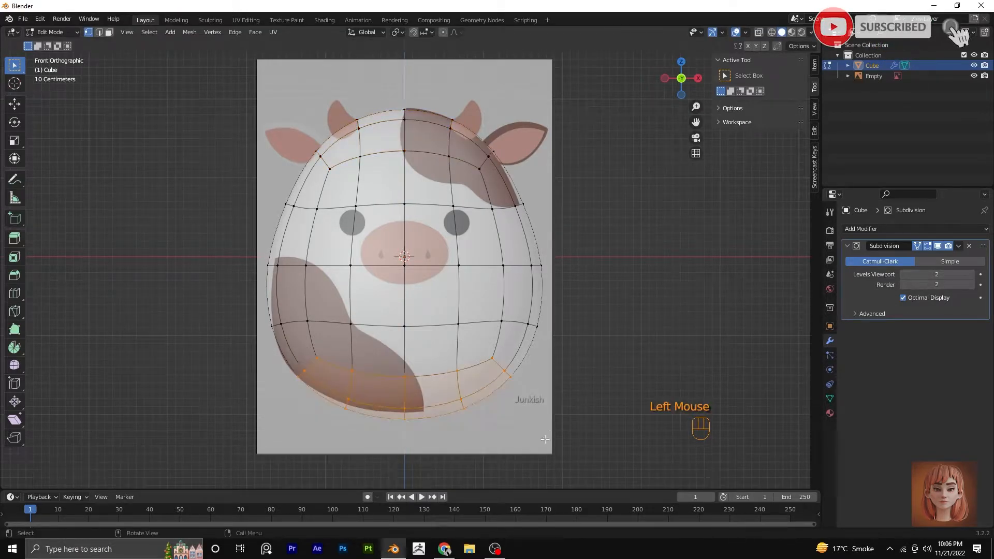
key("g")
key("z")
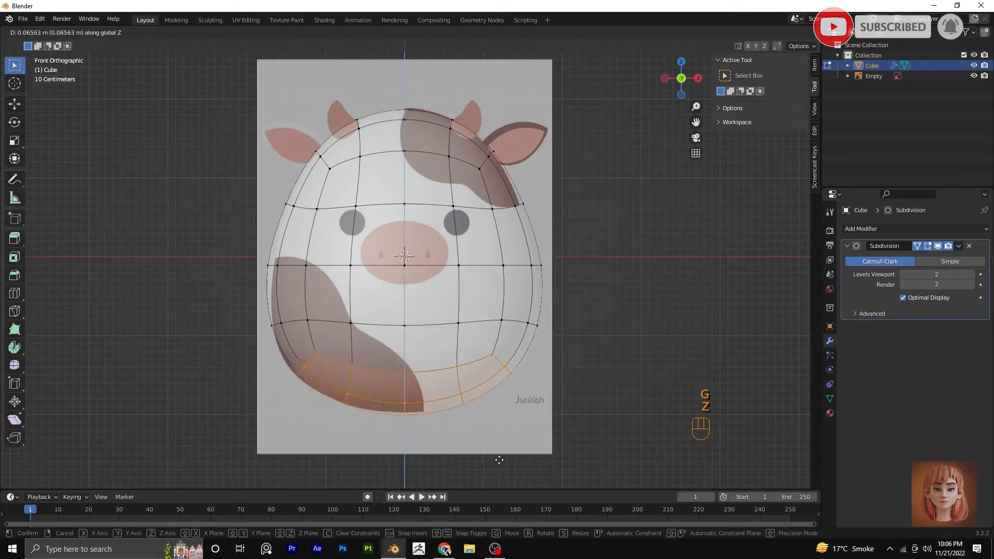
left_click(499, 459)
Try to scale an edge loop of the body along X, then undo it.
left_click(501, 263, "alt")
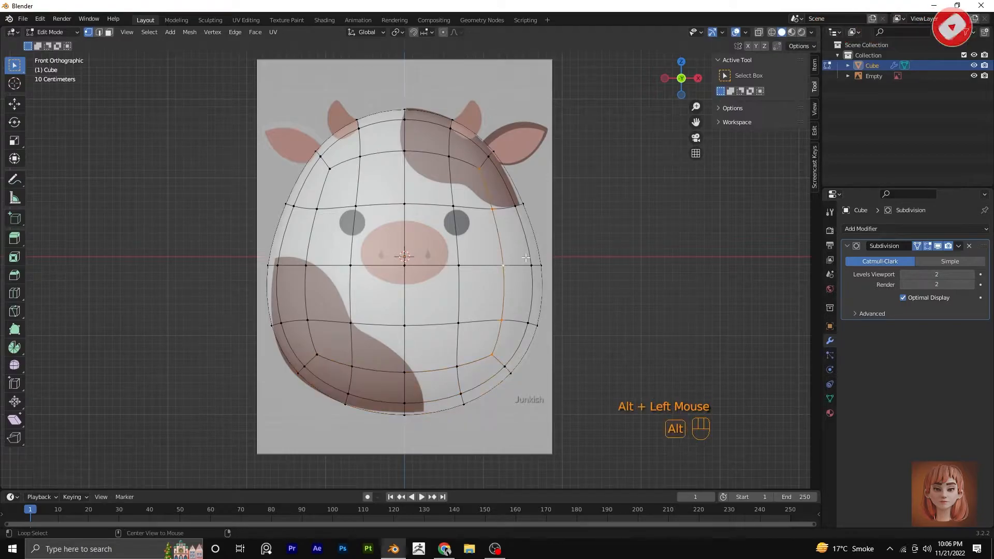
key("s")
key("x")
left_click(628, 297)
key("ctrl+z")
key("ctrl+z")
Scale the body's middle horizontal edge loop in slightly to match the reference outline.
left_click(616, 288)
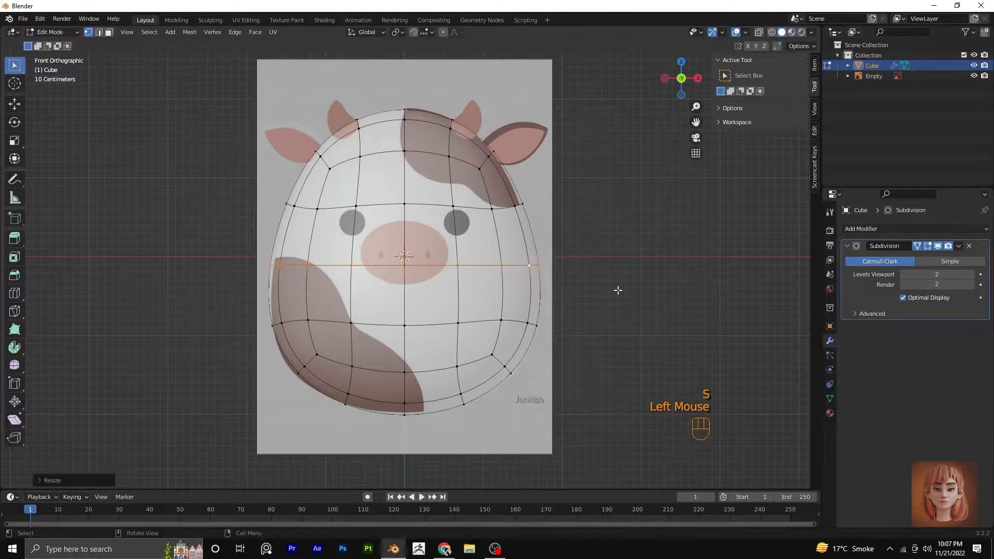
Add a new cube mesh in Object Mode and scale it down to a small block for the horn.
key("shift+a")
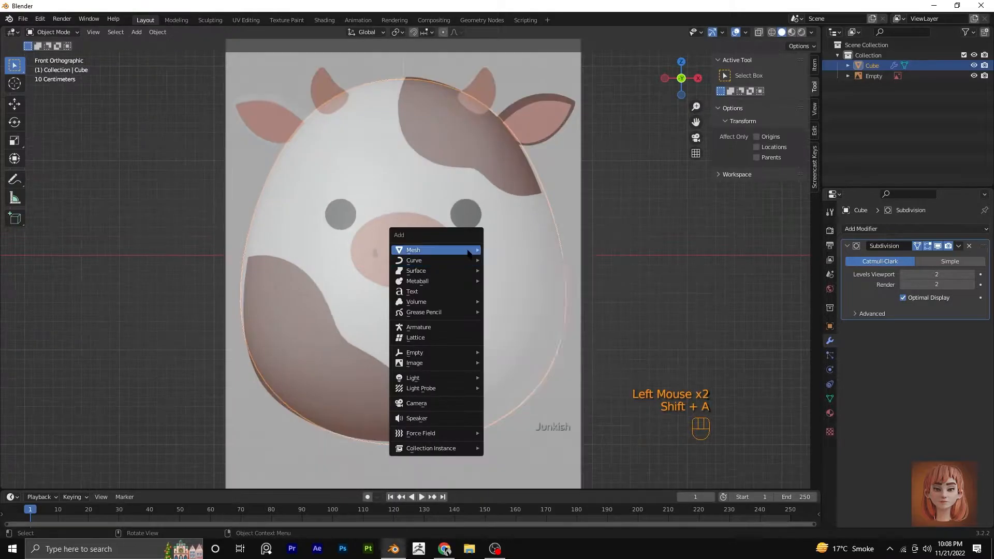
mouse_move(450, 250)
left_click(507, 260)
key("s")
left_click(422, 315)
Move the small cube up along Z and sideways along X to the horn beside the dark head patch.
key("g")
key("z")
left_click(460, 145)
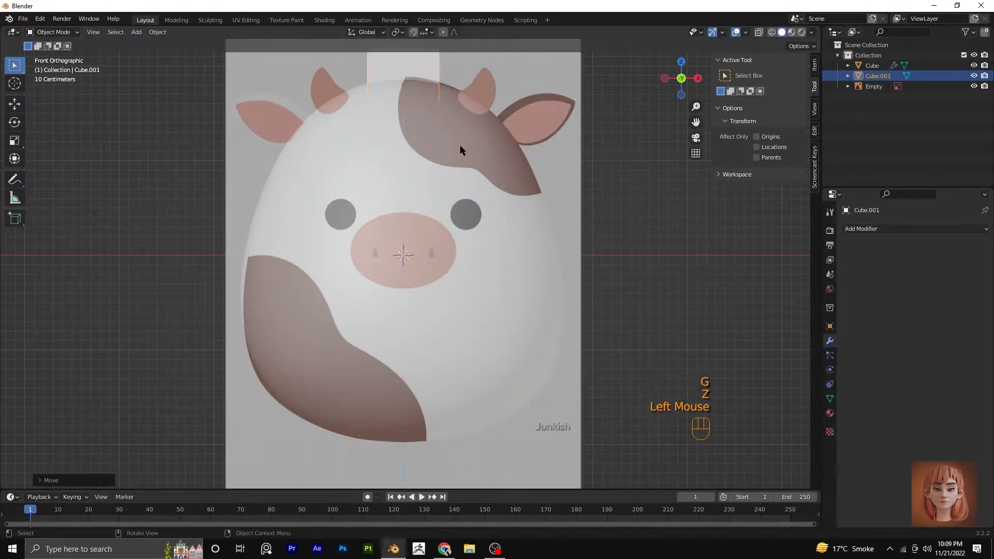
scroll(455, 163, "down", 1)
key("g")
key("x")
left_click(513, 164)
Add a Subdivision Surface modifier with viewport level 2 to the small cube and center it over the reference horn.
left_click(861, 229)
left_click(781, 407)
scroll(538, 133, "up", 1)
middle_click_drag(539, 133, 472, 208, "shift")
scroll(523, 207, "up", 2)
left_click(471, 208)
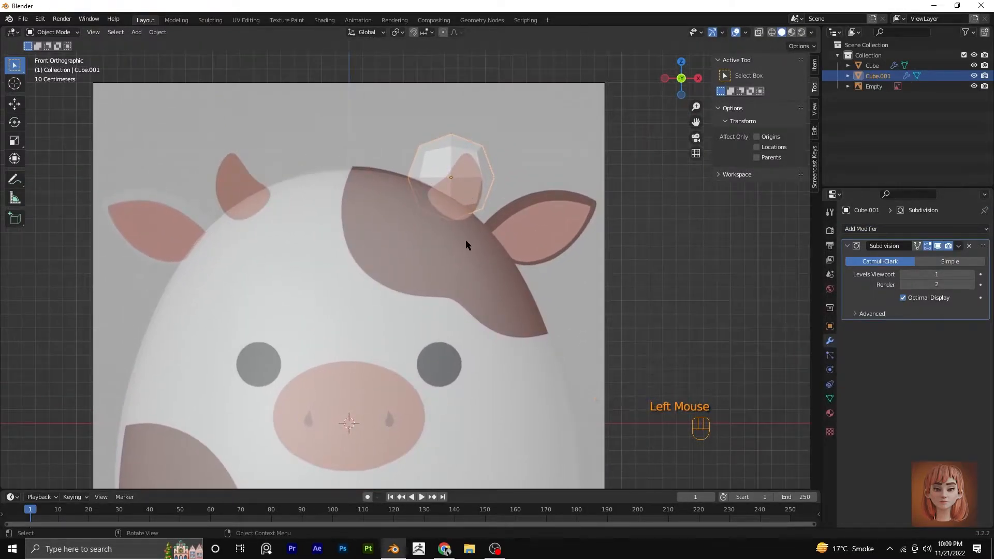
key("g")
left_click(475, 243)
left_click(971, 274)
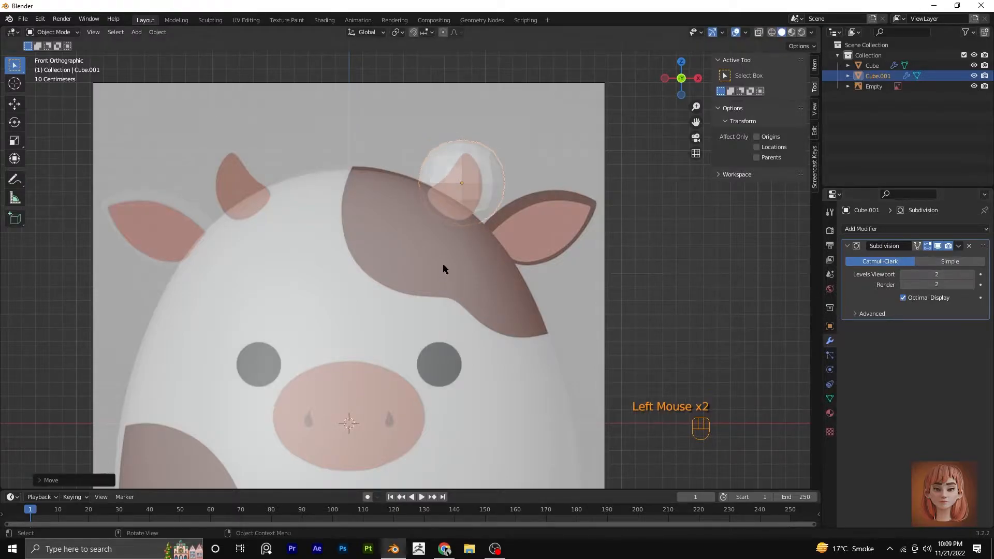
Rotate the small cube to the horn's slant and scale down its upper vertices to form a tapered tip.
key("r")
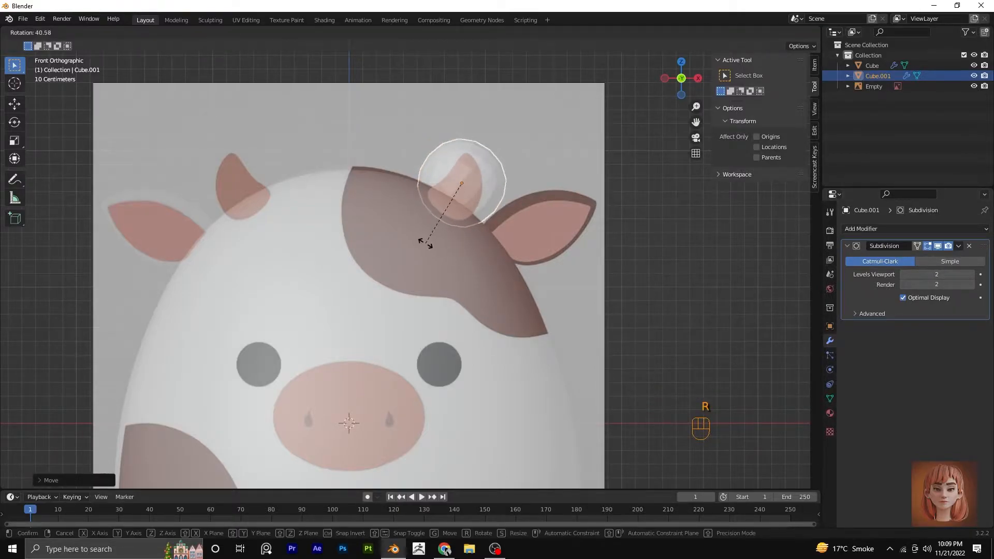
left_click(434, 245)
key("Tab")
left_click_drag(422, 89, 582, 175)
left_click(758, 32)
key("c")
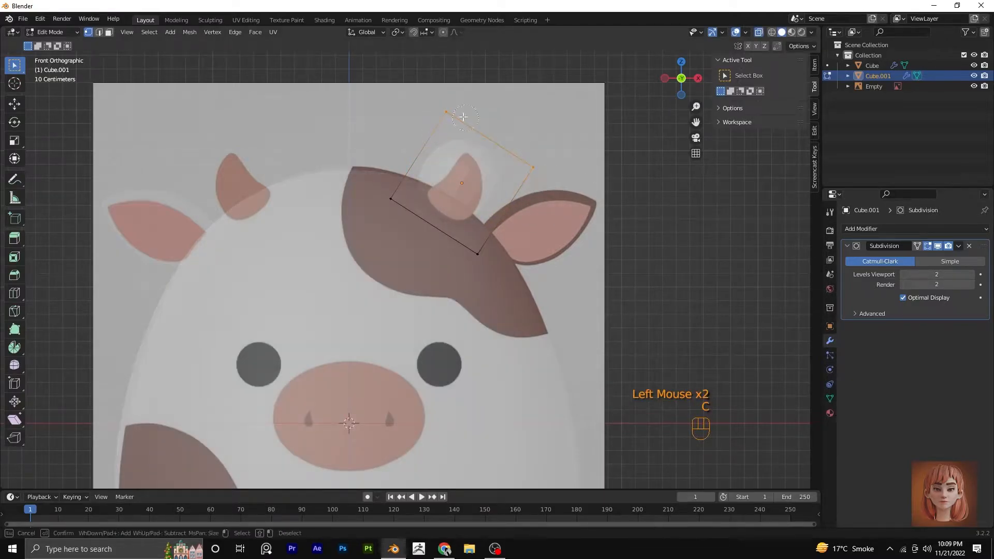
right_click(564, 158)
key("s")
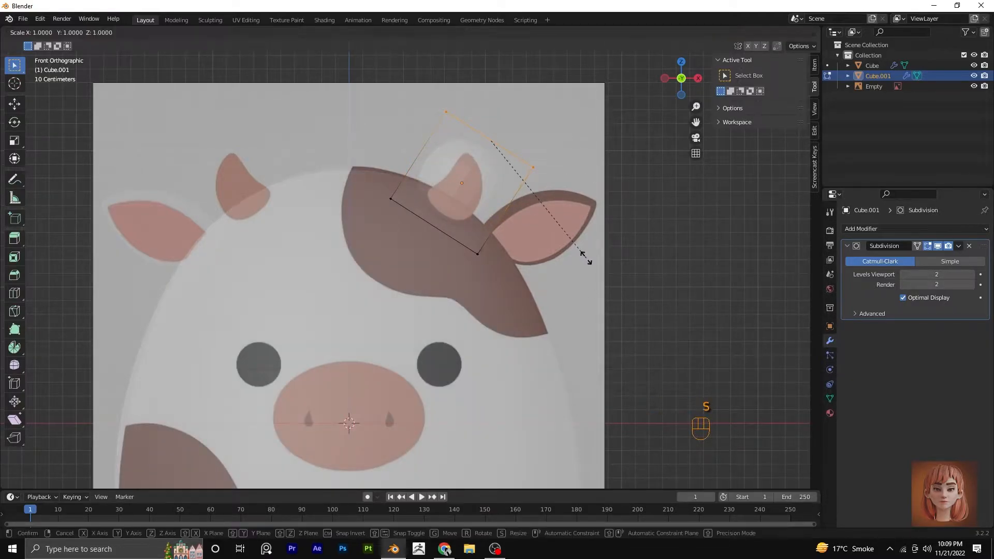
left_click(504, 165)
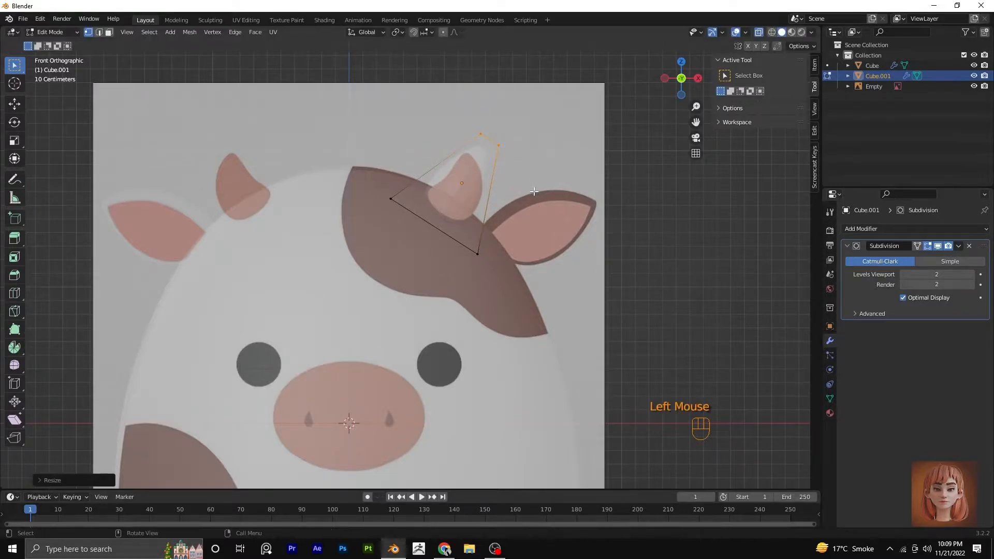
Nudge the horn's tip vertices toward the reference tip and display the edit cage on the subdivided surface.
key("g")
left_click(522, 193)
key("ctrl+z")
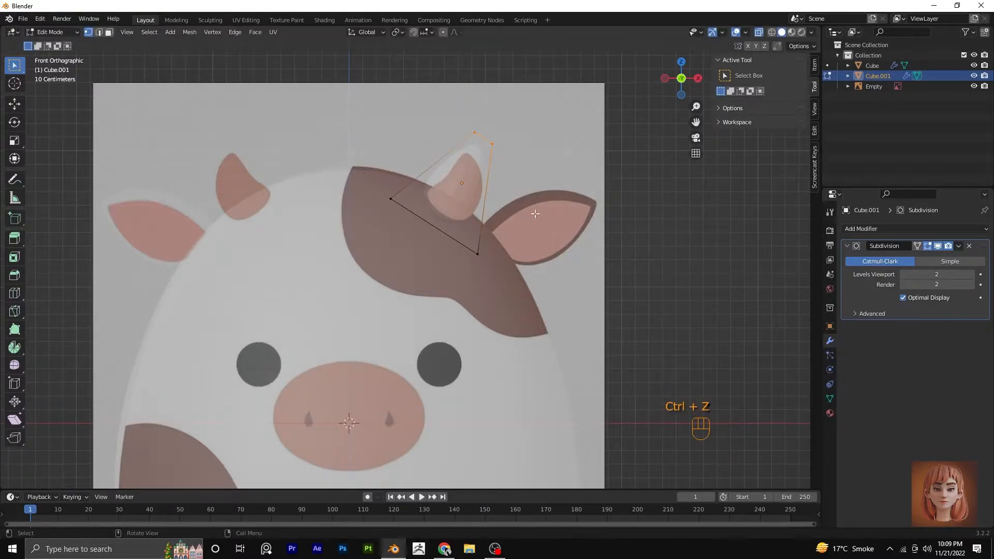
left_click(916, 245)
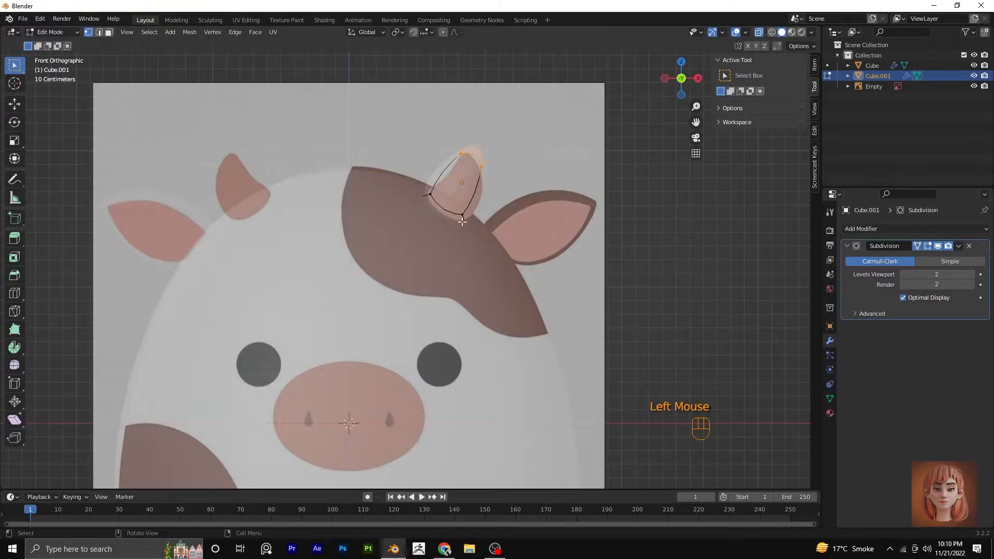
Apply the horn's subdivision in Object Mode and give it a fresh Subdivision Surface modifier.
key("Tab")
left_click(969, 245)
left_click(888, 229)
left_click(795, 417)
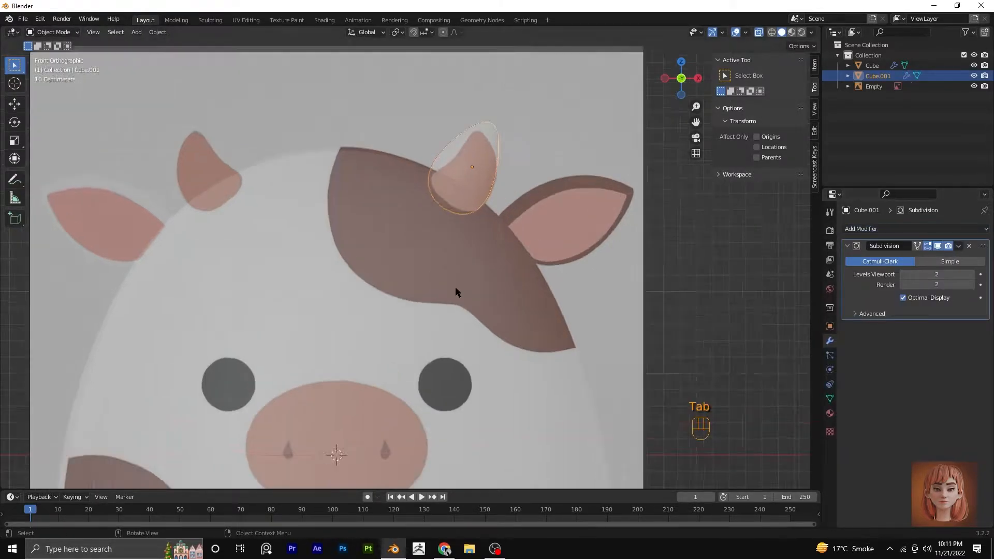
Scale the horn down slightly and reposition it over the reference horn.
key("s")
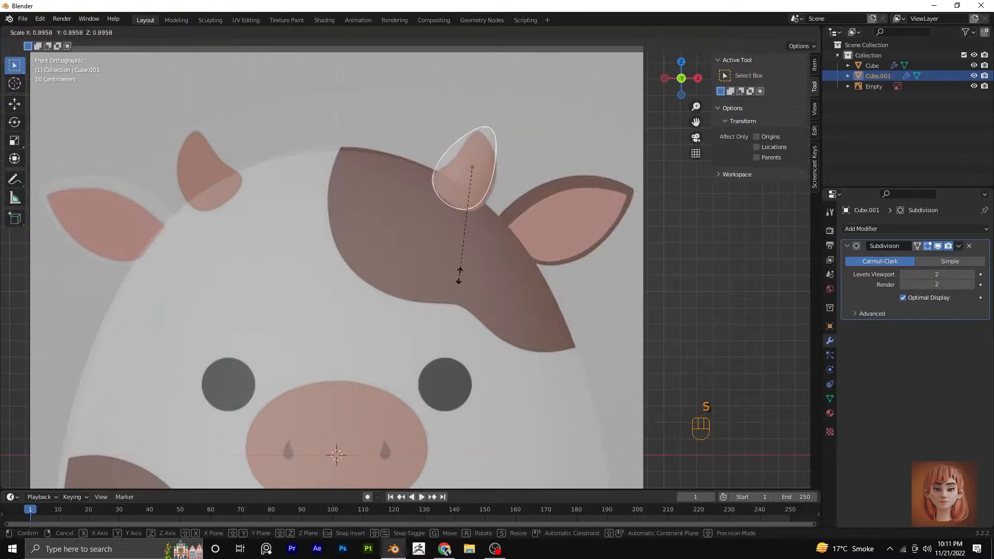
left_click(462, 266)
key("g")
left_click(472, 244)
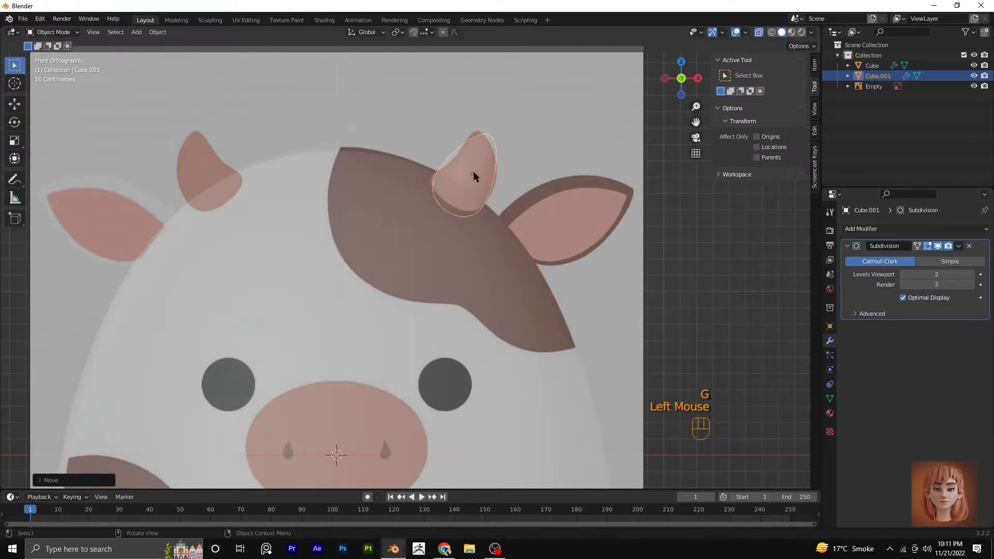
Select the vertices of the horn's upper tip in Edit Mode, including those on its far side.
key("Tab")
left_click_drag(455, 116, 518, 171)
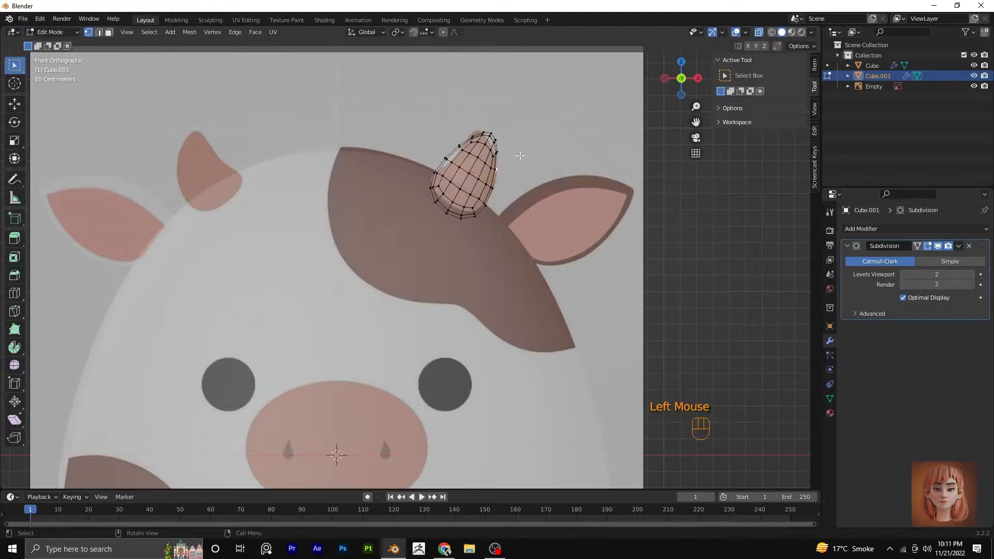
key("c")
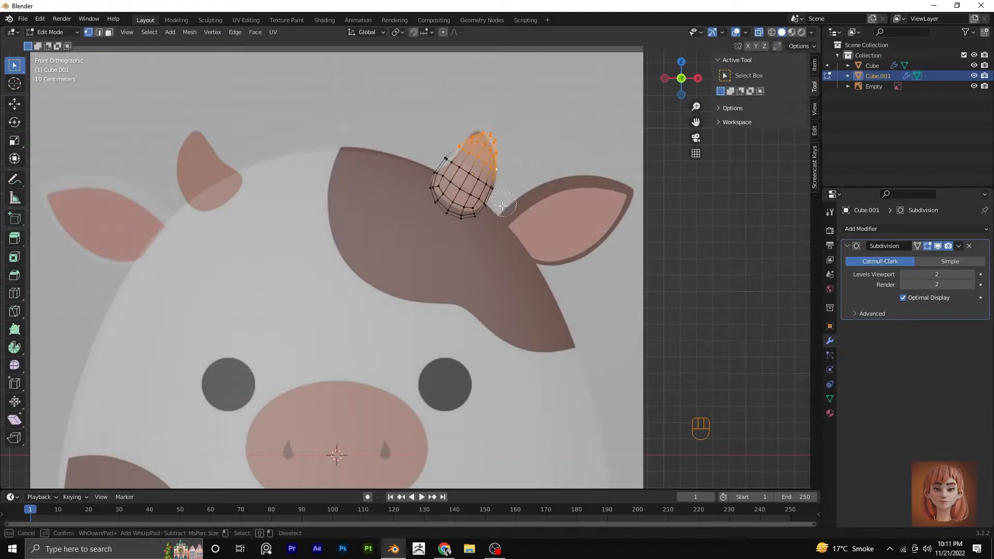
right_click(554, 138)
Try rotating the selected horn tip by about -13 degrees, then undo the rotation.
key("r")
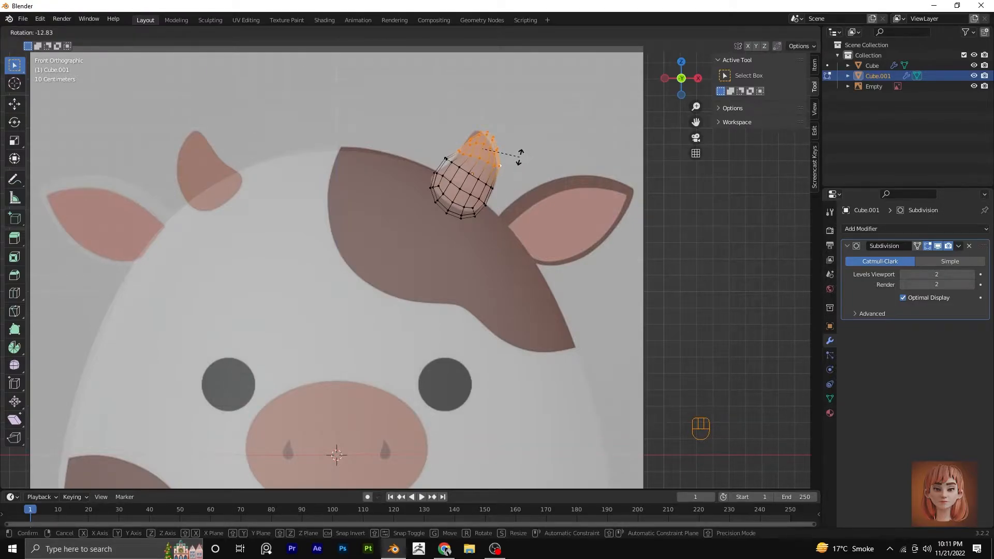
left_click(519, 155)
key("ctrl+z")
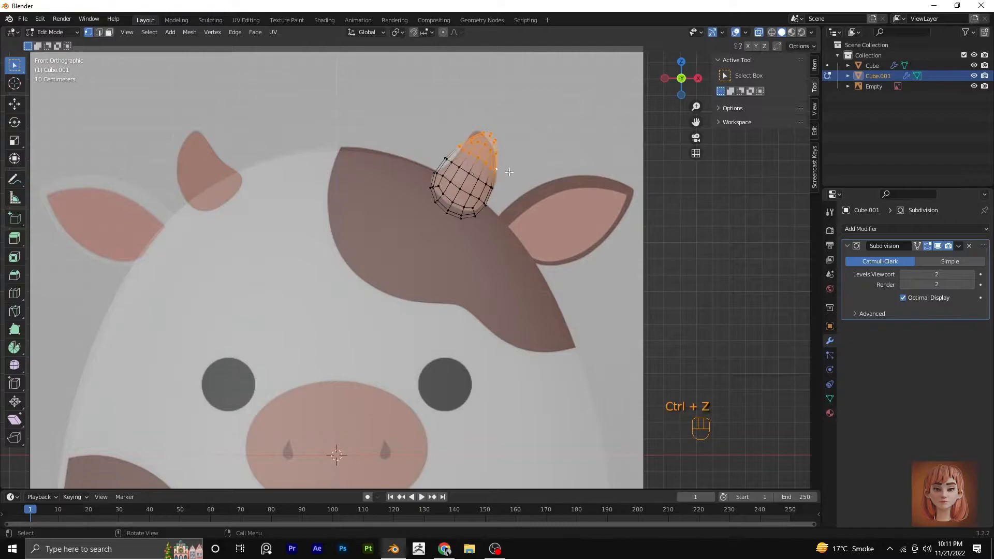
Grow the tip selection by one ring, then rotate, scale and move it so the horn curves like the reference.
key("ctrl+KP_Add")
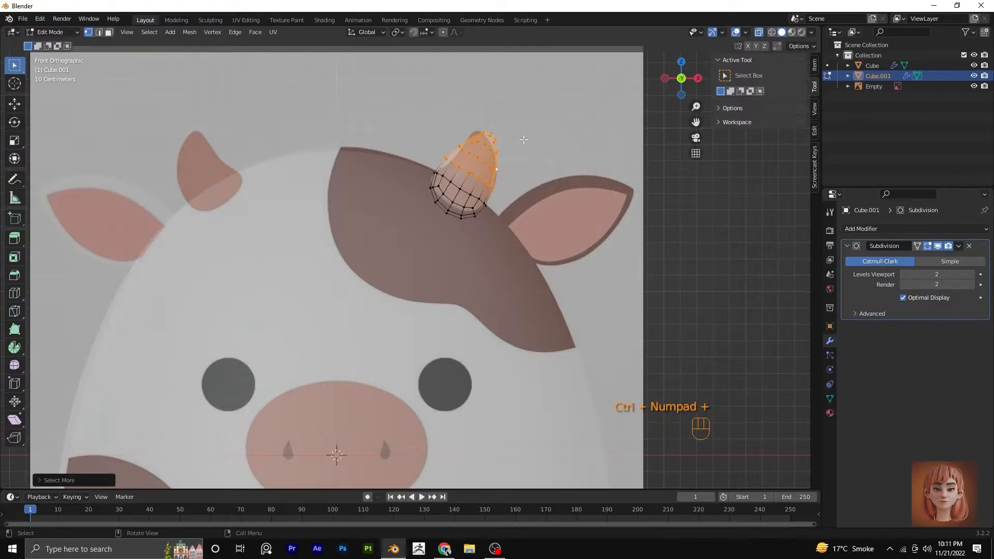
key("r")
left_click(516, 134)
key("s")
left_click(532, 166)
key("g")
left_click(527, 167)
key("Tab")
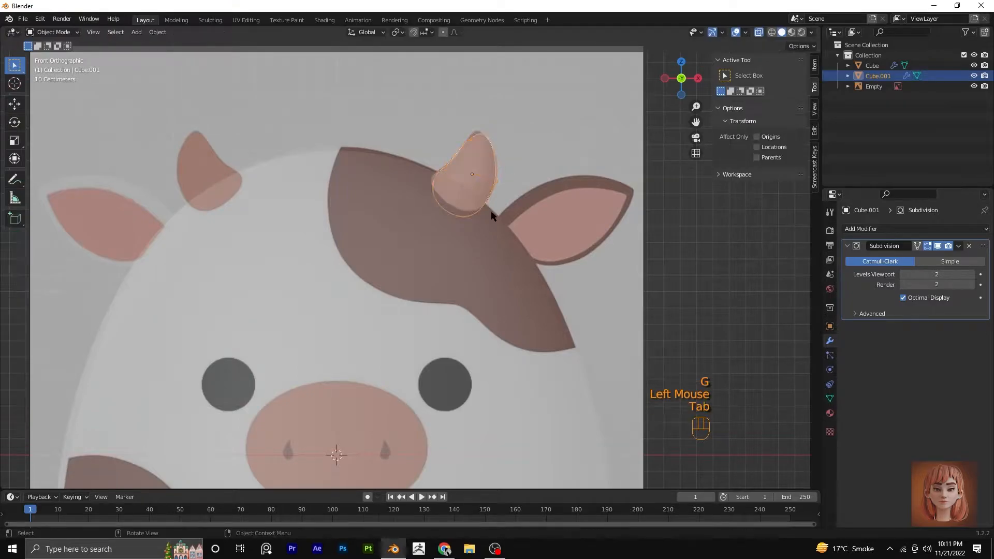
Inspect the curved horn's shape against the reference from different distances and angles, ending in the front view.
scroll(493, 213, "up", 1)
scroll(498, 215, "down", 4)
mouse_move(499, 215)
middle_mouse_down()
mouse_move(333, 218)
mouse_move(269, 248)
mouse_move(428, 216)
mouse_move(490, 222)
middle_mouse_up()
key("KP_1")
right_click(489, 169)
left_click(490, 168)
scroll(484, 176, "down", 1)
scroll(483, 159, "up", 1)
Shrink the horn's vertex selection by two rings and move the remaining tip vertices onto the reference horn's point.
key("Tab")
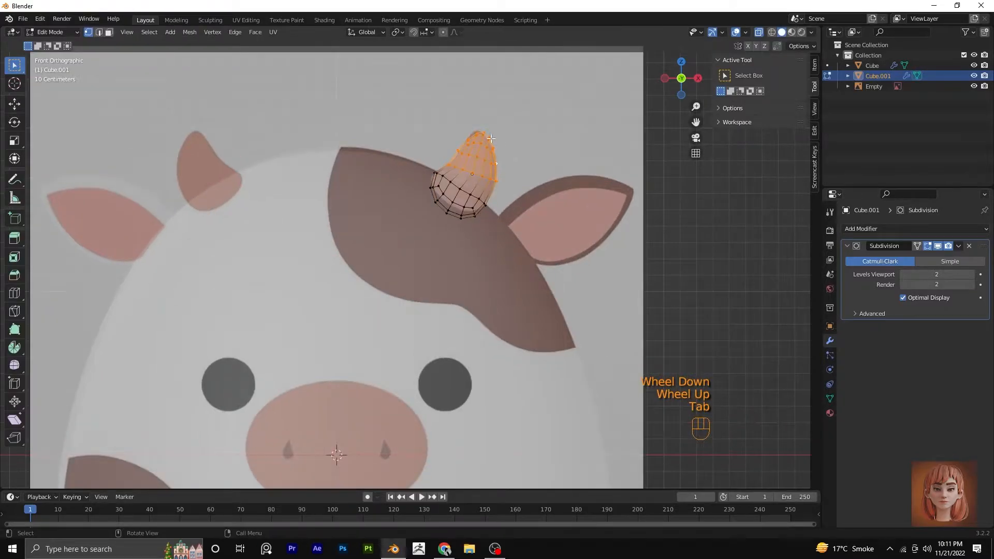
key("ctrl+KP_Subtract")
key("ctrl+KP_Subtract")
key("g")
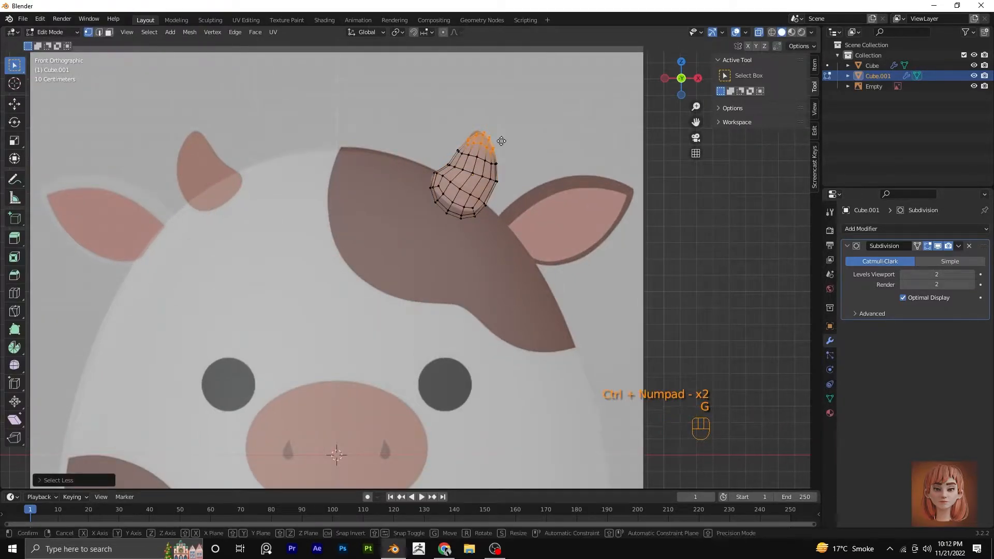
left_click(497, 157)
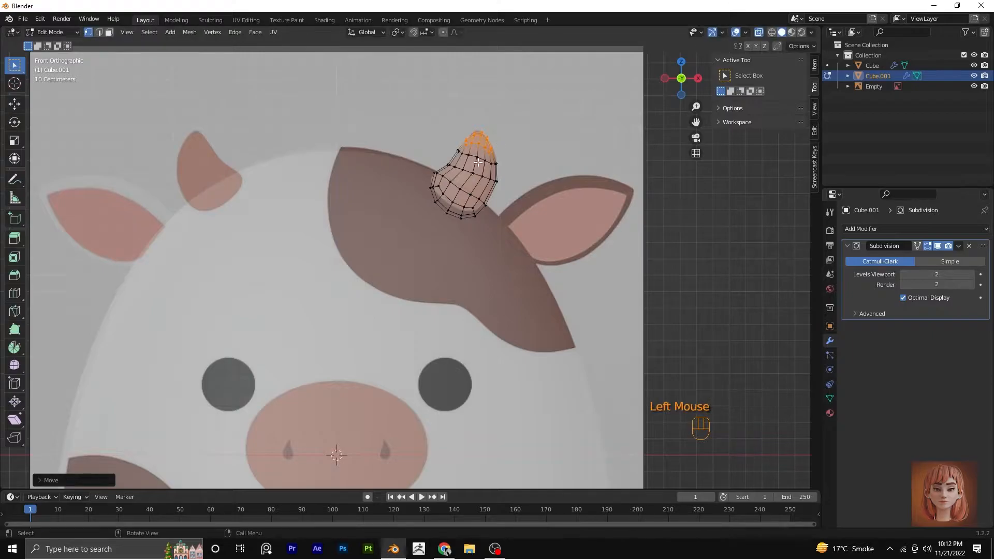
Make the edge loop just below the horn's tip circular with LoopTools Circle.
left_click(477, 162, "alt")
left_click(814, 131)
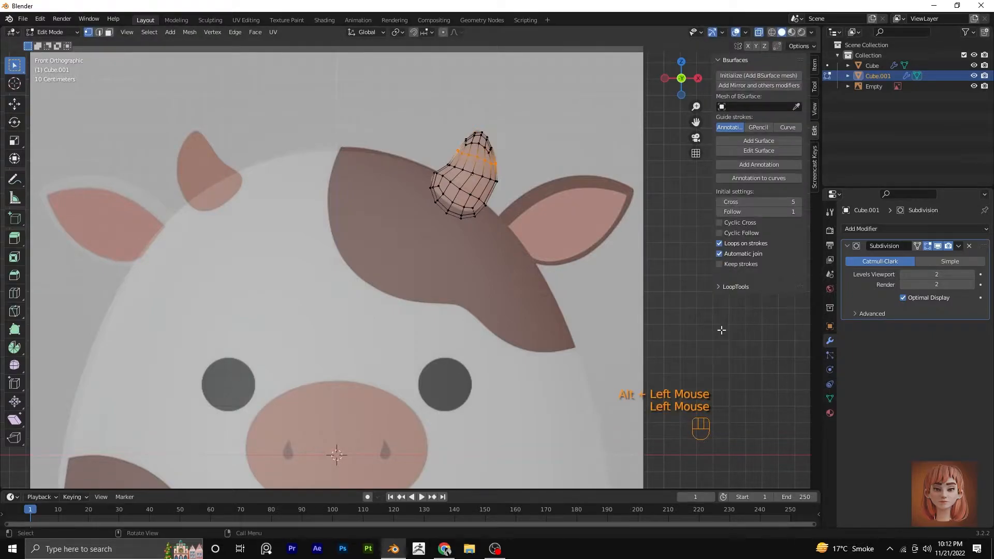
left_click(734, 286)
left_click(762, 313)
Make the two edge loops around the horn's middle and lower part circular with LoopTools Circle.
left_click(491, 170, "alt")
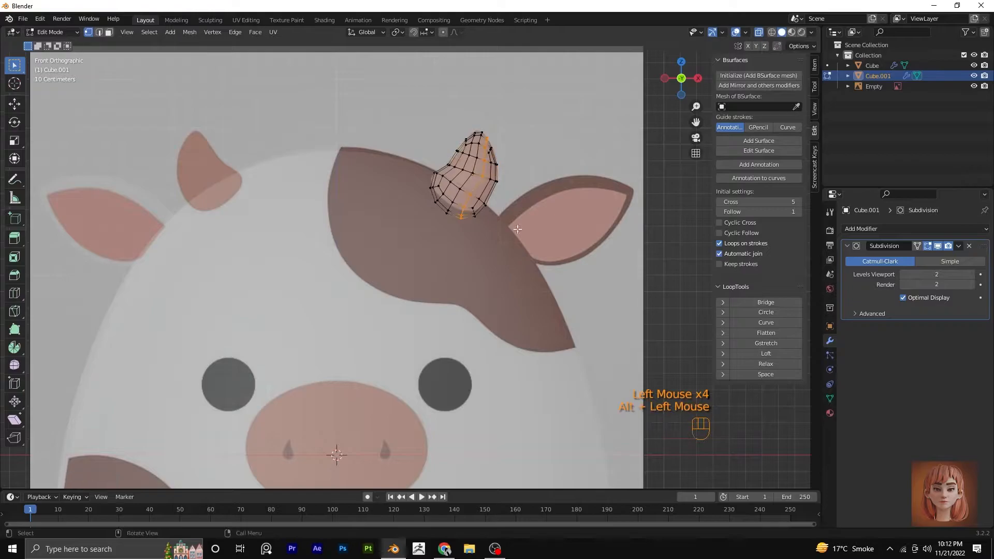
left_click(473, 186, "alt")
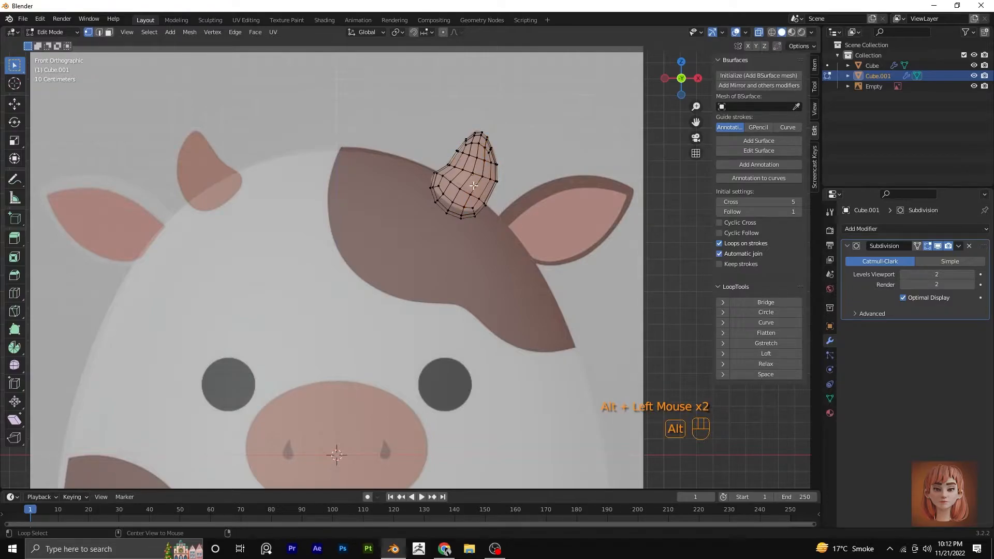
left_click(766, 312)
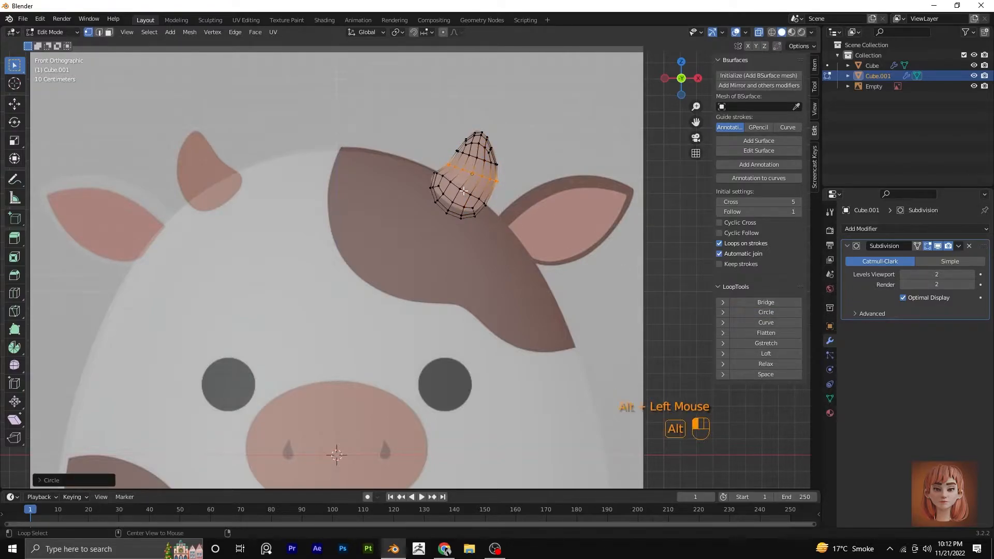
left_click(463, 190, "alt")
left_click(765, 312)
scroll(486, 171, "down", 1)
scroll(486, 170, "up", 2)
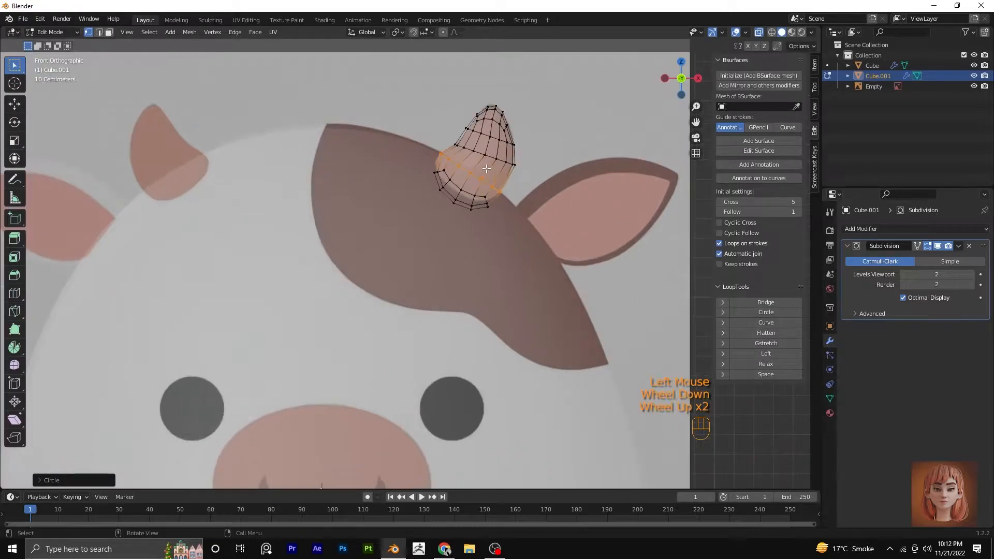
Return to Object Mode, turn off X-ray and check the horn on the body from an angle and from the front.
key("Tab")
scroll(533, 146, "up", 1)
scroll(533, 146, "down", 2)
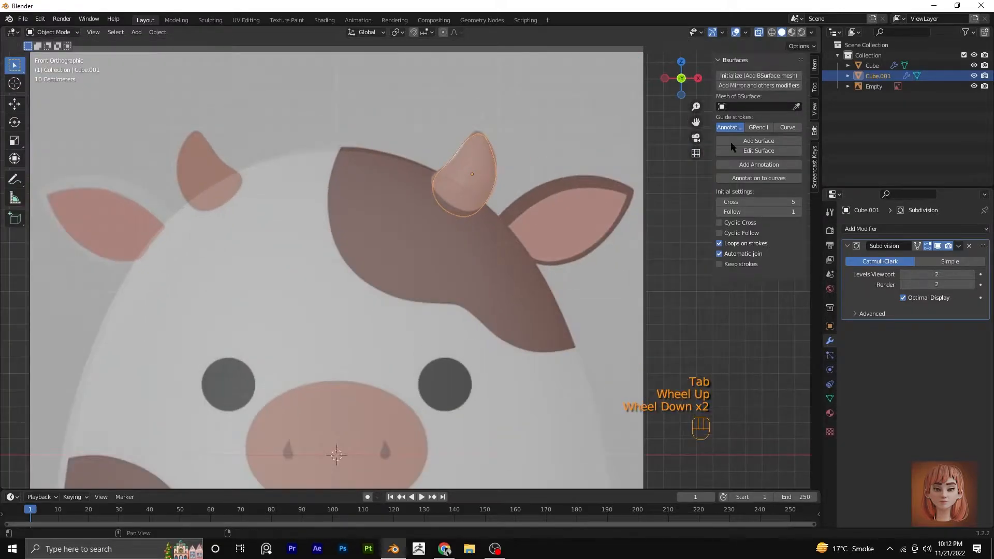
left_click(759, 33)
scroll(628, 201, "down", 2)
middle_click_drag(628, 202, 593, 209)
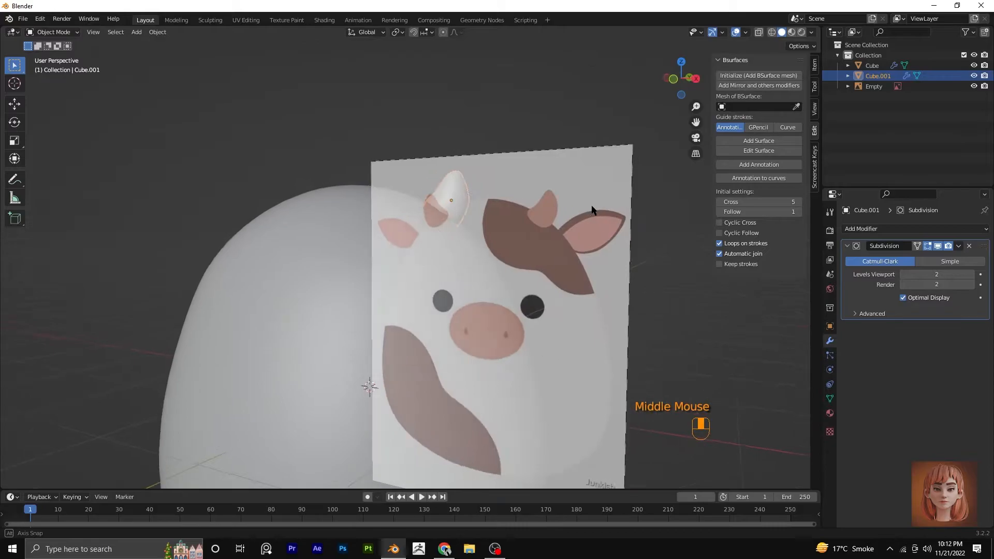
key("KP_1")
Apply all transforms to the horn object.
scroll(591, 204, "up", 1)
left_click(458, 183)
key("ctrl+a")
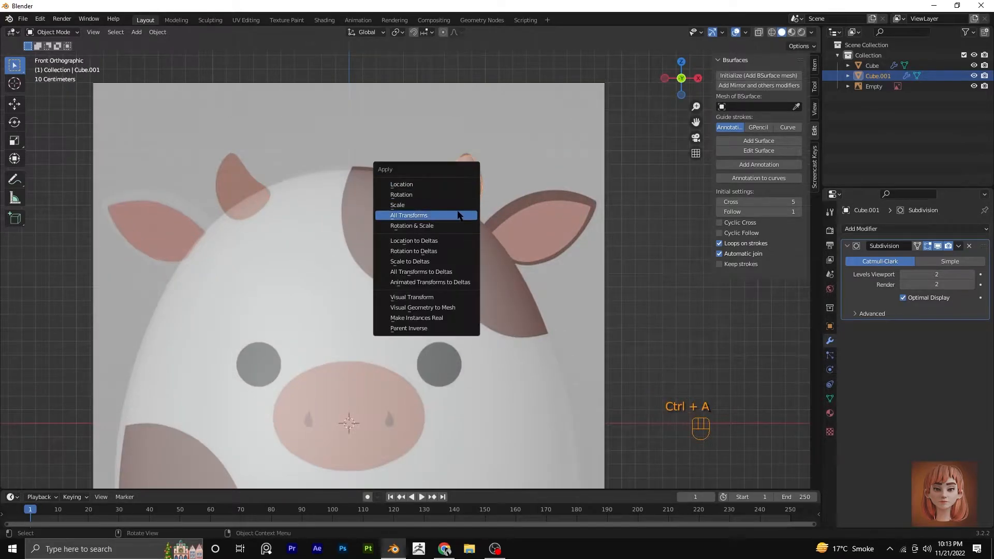
left_click(458, 214)
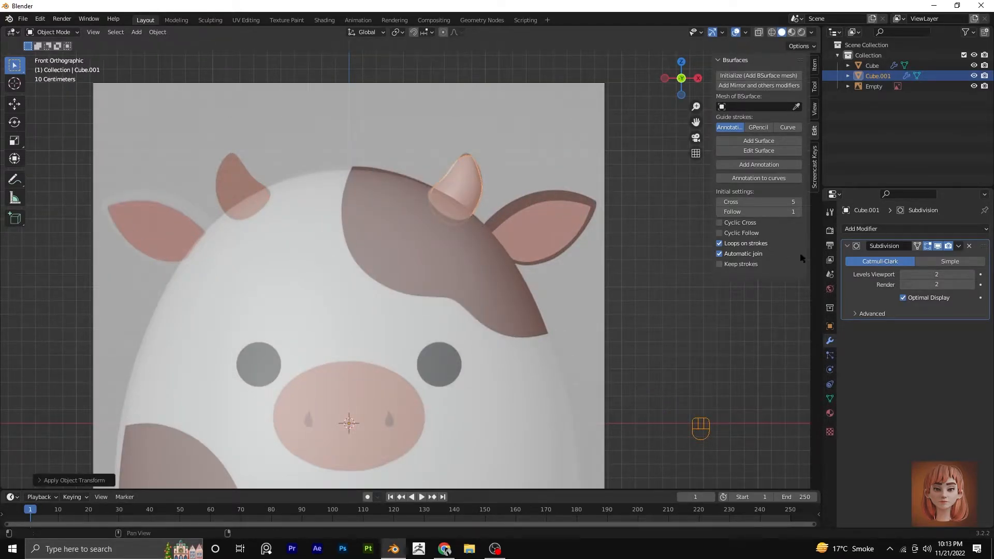
Mirror the horn across the X axis with a Mirror modifier placed above Subdivision and with Clipping enabled.
left_click(891, 228)
left_click(772, 350)
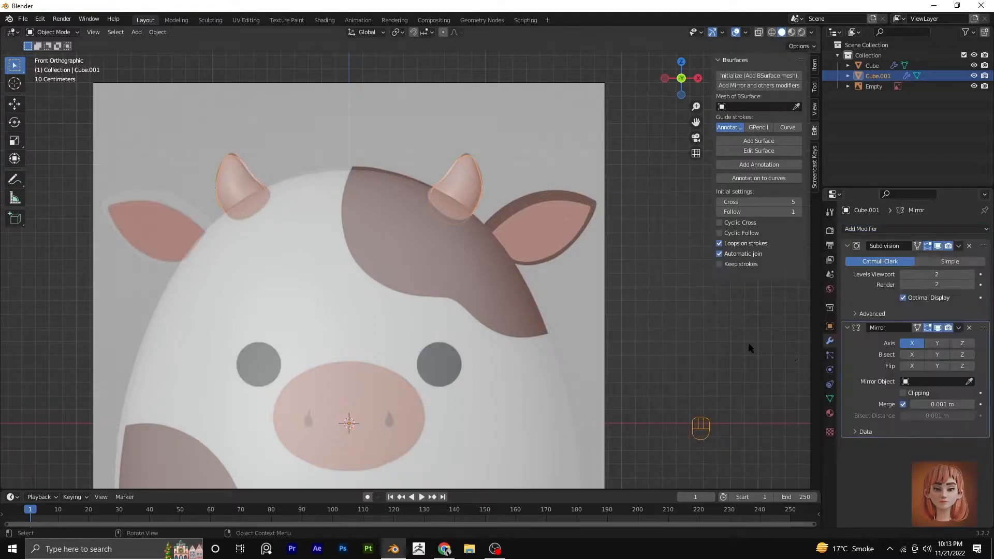
left_click_drag(982, 328, 982, 245)
left_click(903, 311)
Rename the horn object EARS and the egg-shaped body object BODY.
scroll(425, 247, "down", 3)
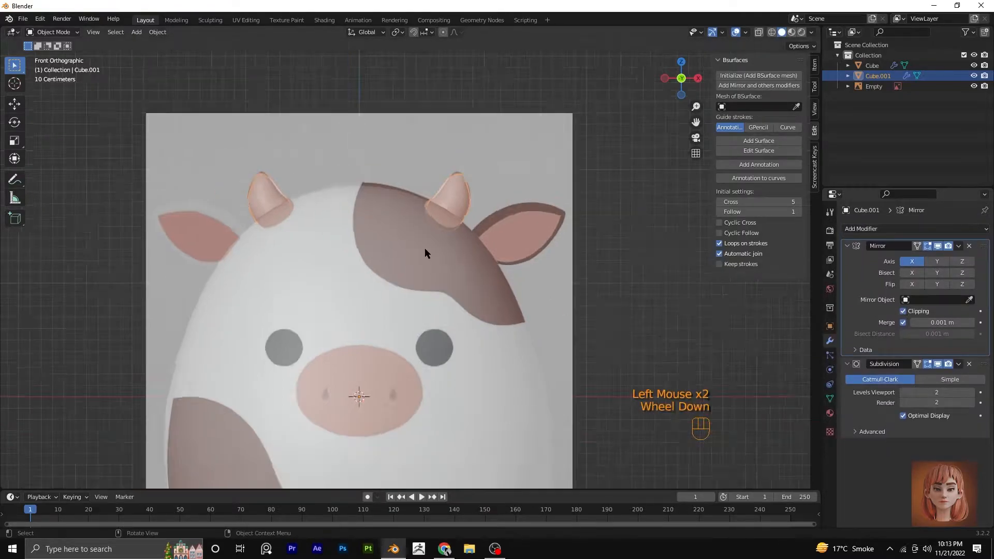
middle_click_drag(424, 247, 462, 234, "shift")
scroll(474, 194, "up", 2)
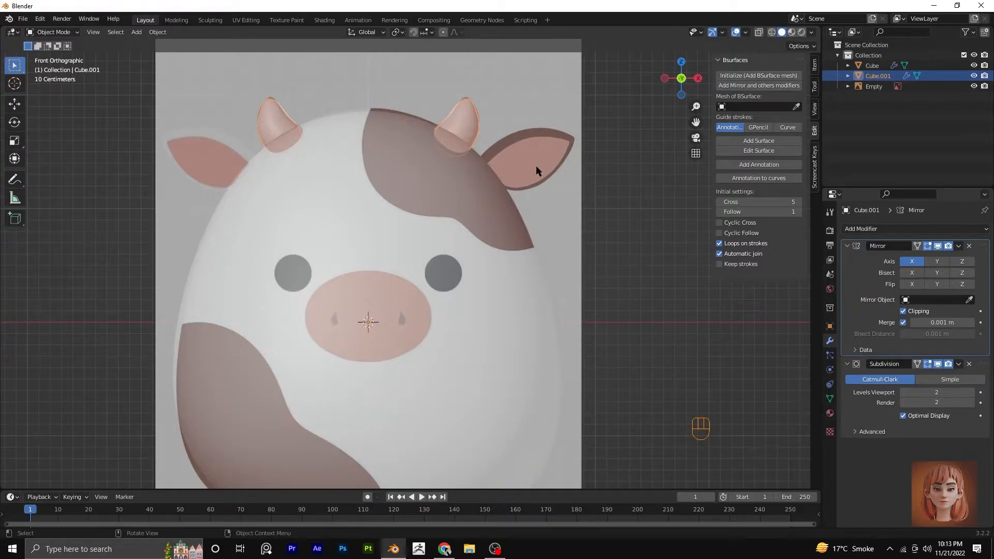
double_click(882, 75)
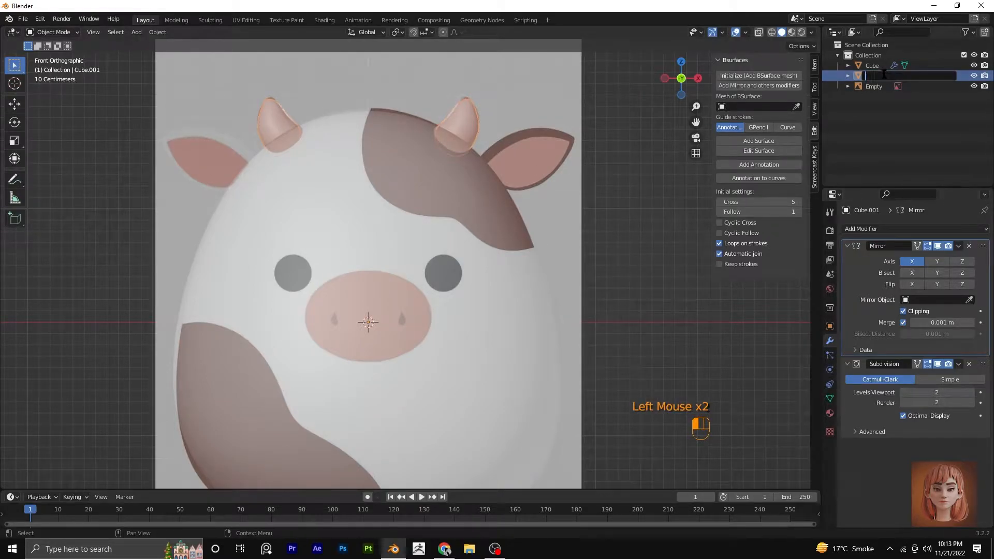
type("EARS")
key("Return")
double_click(873, 66)
key("BackSpace")
type("BODY")
key("Return")
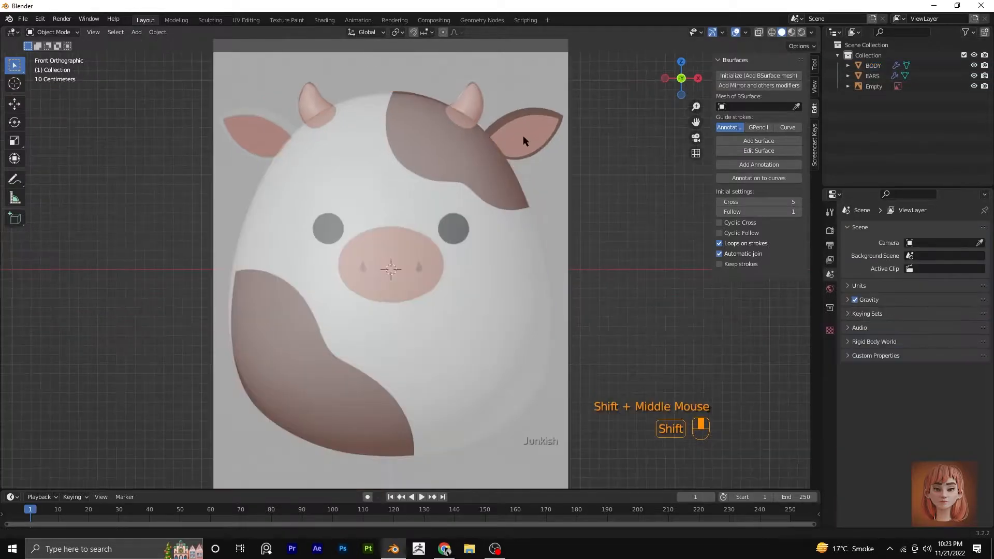
Add a cube, scale it down to about half size and place it over the reference ear beside the brown patch.
middle_click_drag(522, 137, 516, 163, "shift")
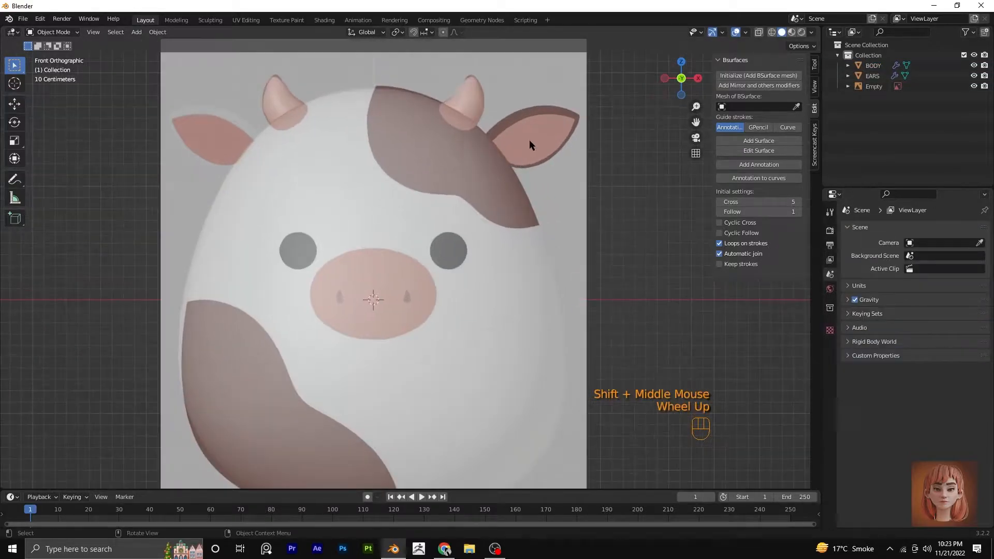
key("shift+a")
left_click(490, 247)
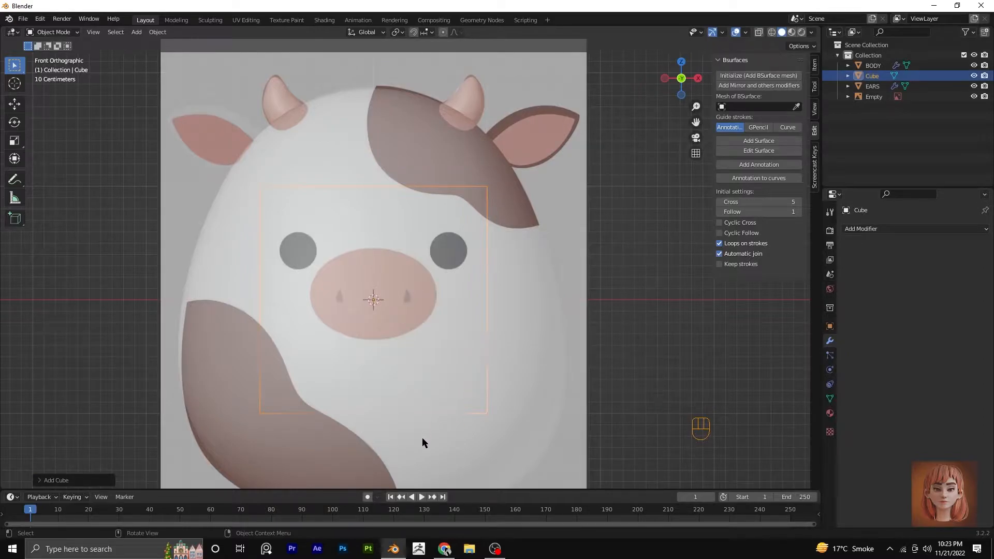
key("s")
left_click(411, 359)
key("g")
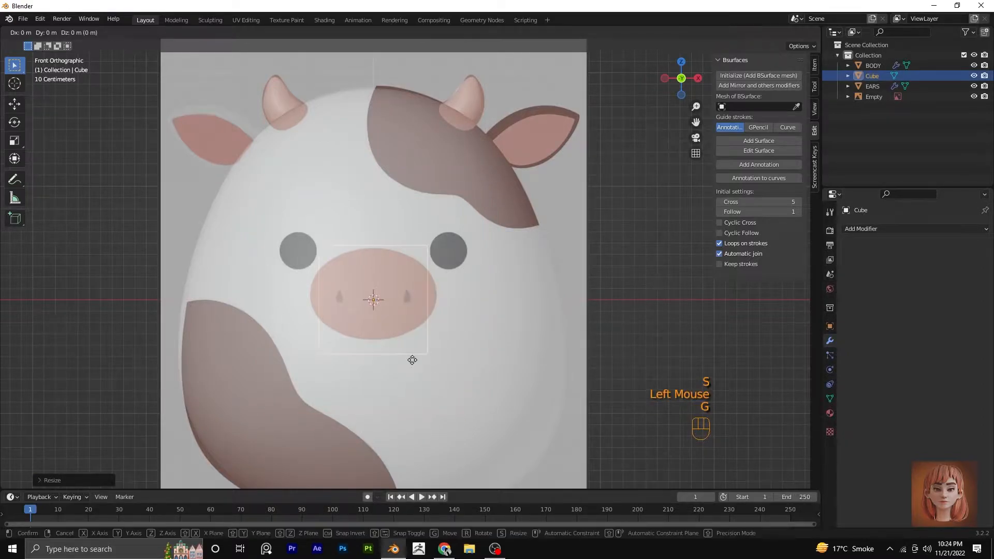
left_click(574, 200)
Add a Subdivision Surface modifier to the ear cube with viewport level 2.
left_click(869, 229)
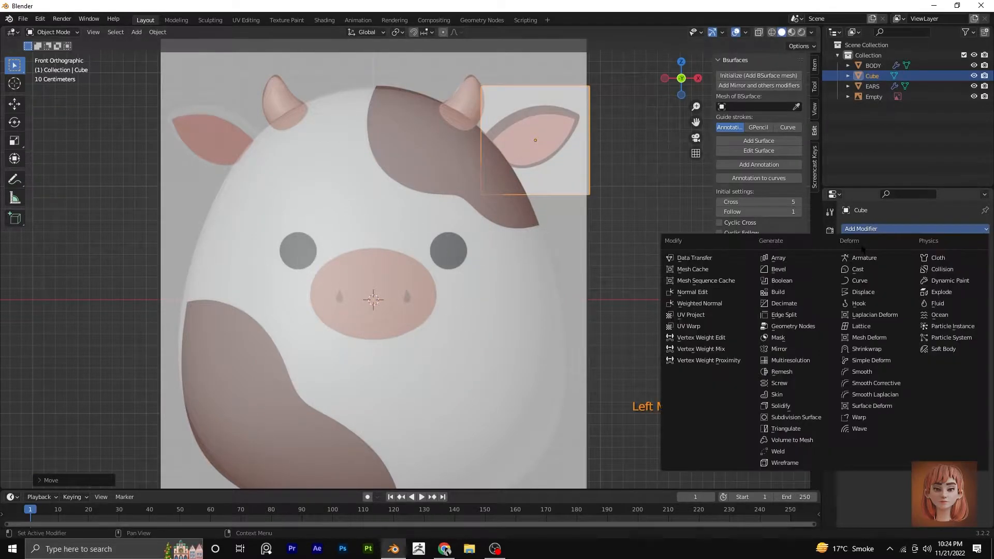
left_click(795, 417)
left_click(971, 274)
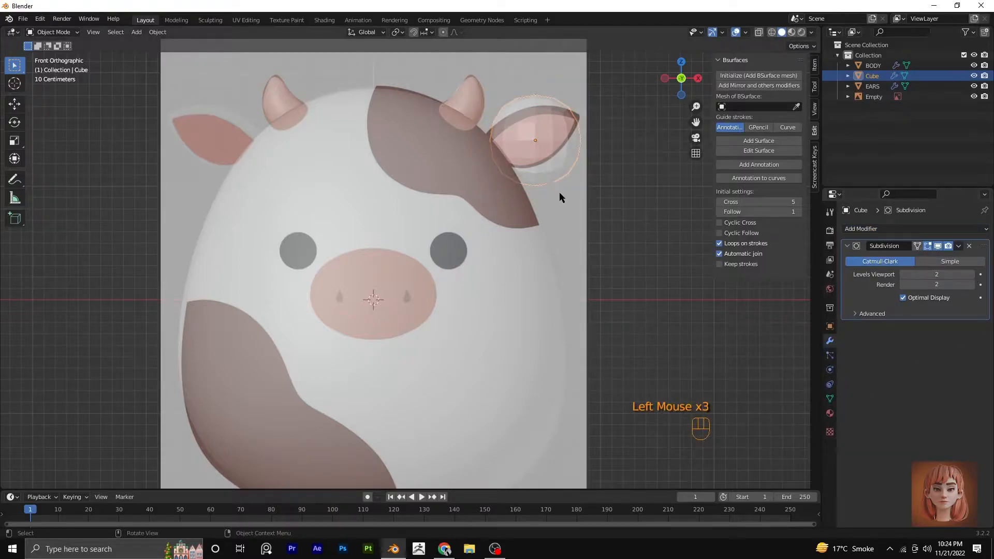
Rotate the ear cube to follow the reference ear's tilt and scale it down along the Z axis.
scroll(569, 191, "up", 1)
middle_click_drag(587, 160, 549, 214, "shift")
scroll(540, 167, "up", 1)
scroll(542, 168, "down", 1)
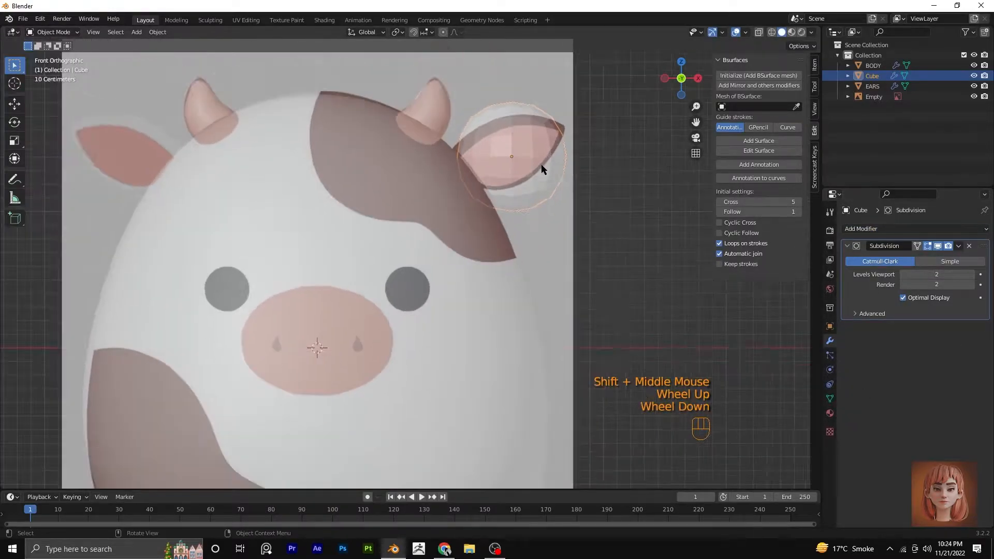
key("r")
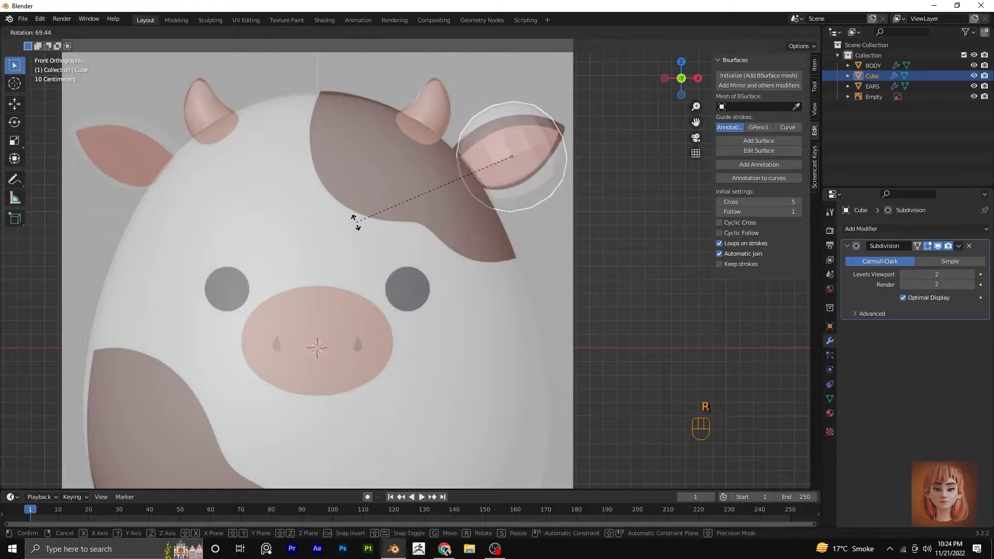
left_click(384, 237)
key("s")
key("z")
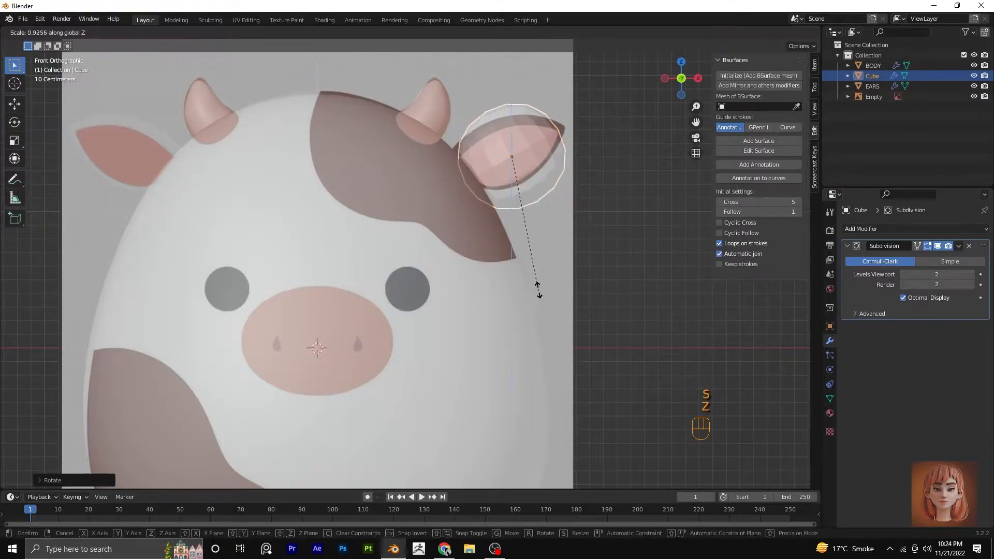
left_click(525, 241)
In Edit Mode with X-ray on, scale down the vertices at the ear's outer end to taper it toward the tip.
left_click(919, 251)
key("Tab")
left_click(917, 246)
left_click_drag(507, 56, 618, 201)
left_click(758, 32)
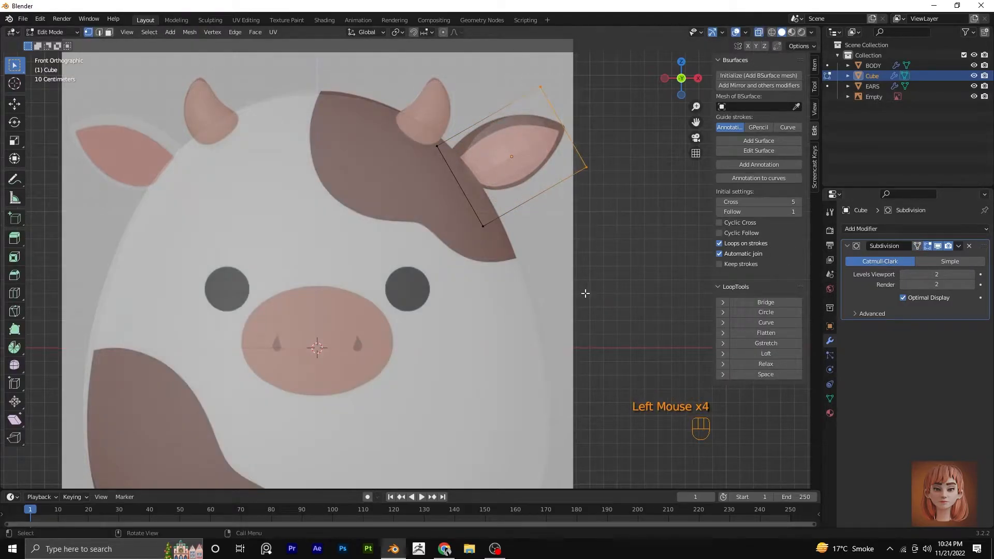
key("s")
left_click(580, 191)
Scale up the vertices at the ear's inner end, next to the head.
left_click(484, 228)
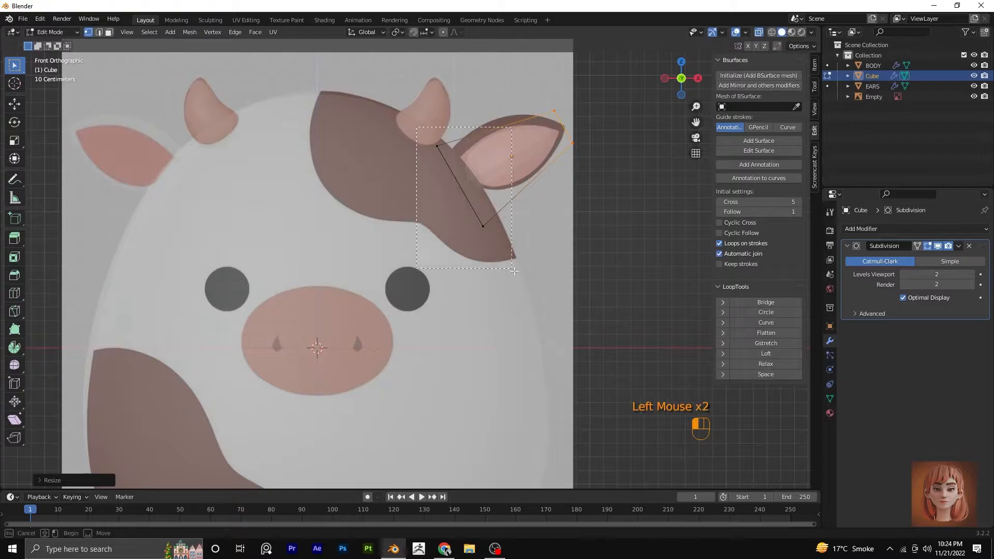
key("s")
left_click(501, 332)
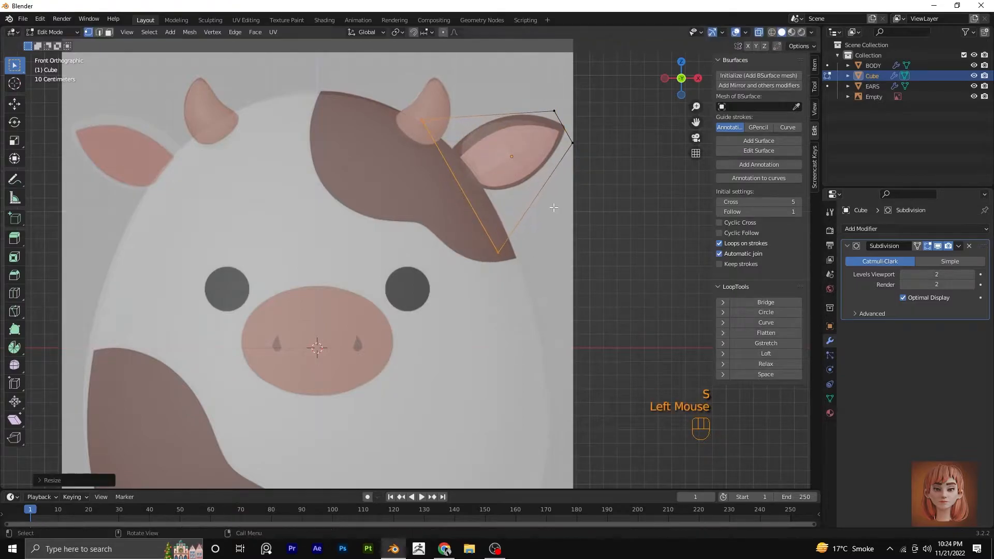
Return to Object Mode, turn off X-ray and scale the whole ear up to the reference ear's length.
key("Tab")
left_click(759, 33)
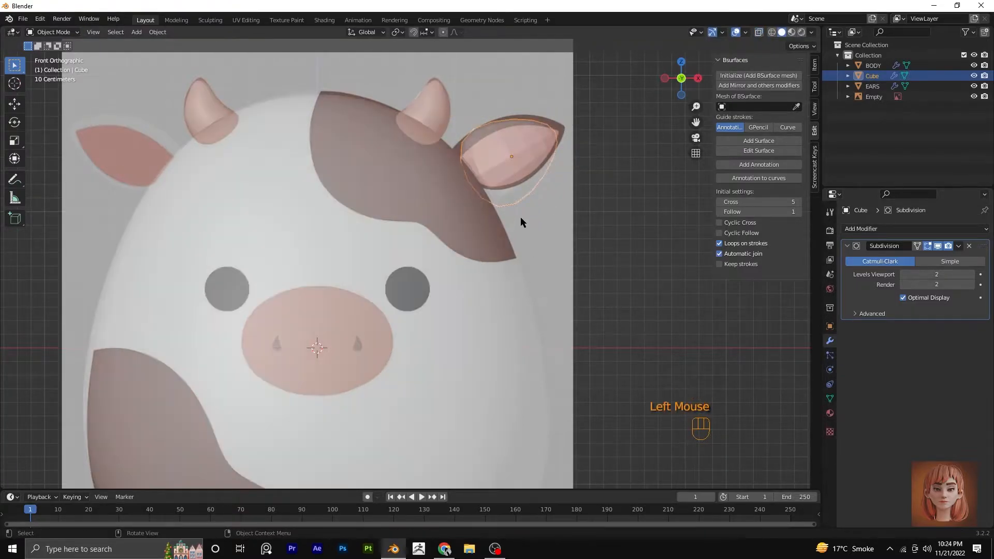
key("s")
left_click(527, 264)
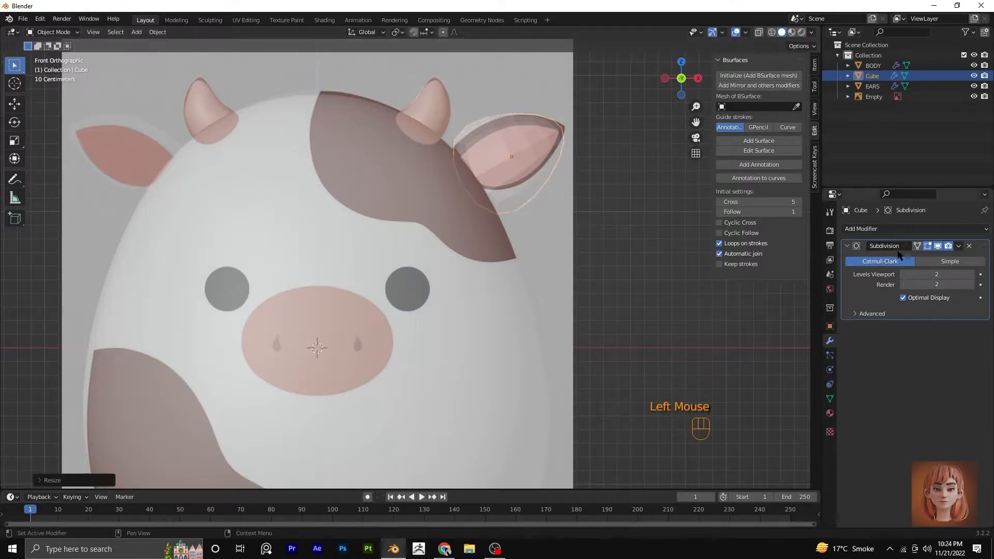
Scale the ear's inner-end vertices to about 0.82 and move them about 0.14 m toward the head and 0.06 m down.
key("Tab")
key("s")
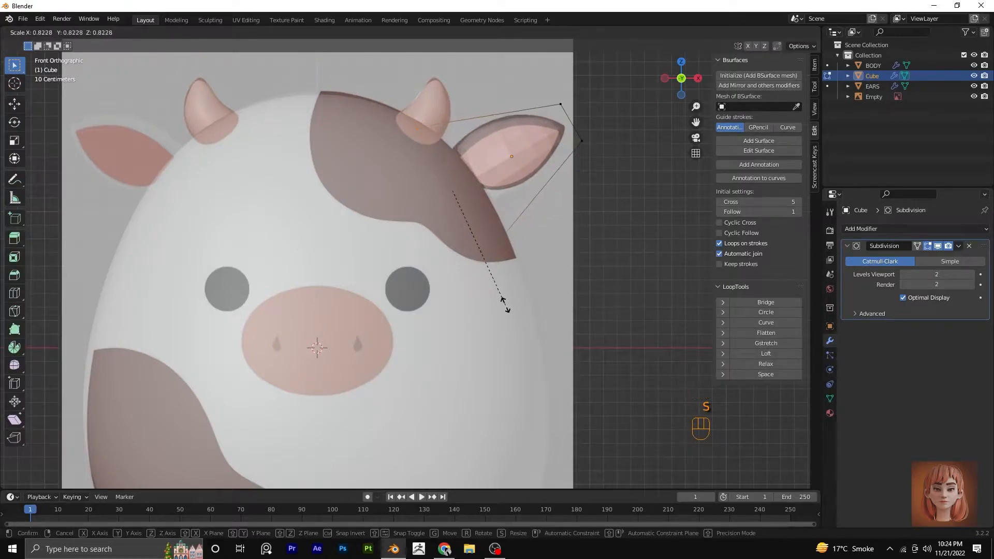
left_click(506, 309)
key("g")
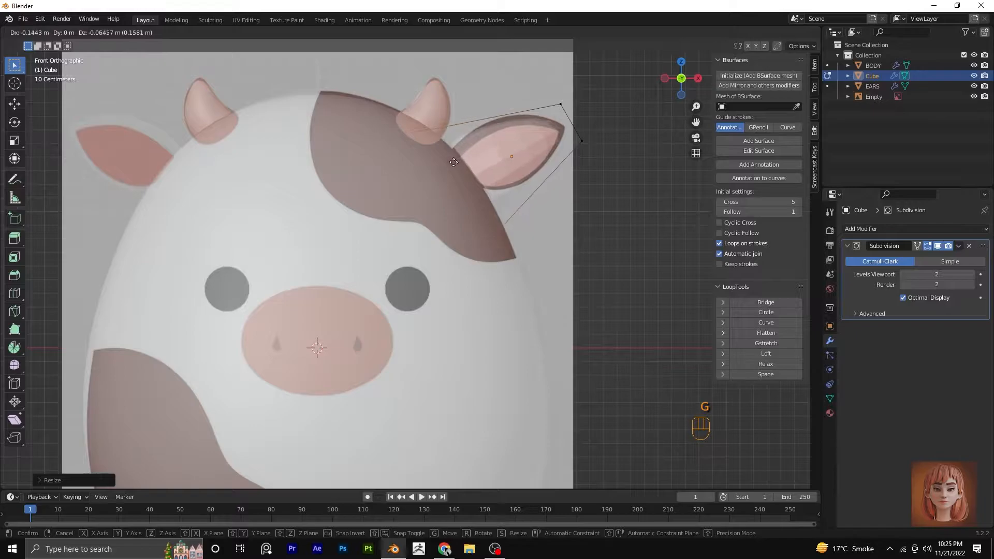
left_click(454, 162)
Try moving the vertices at the ear's outer end, then undo the move.
left_click_drag(520, 81, 622, 180)
key("g")
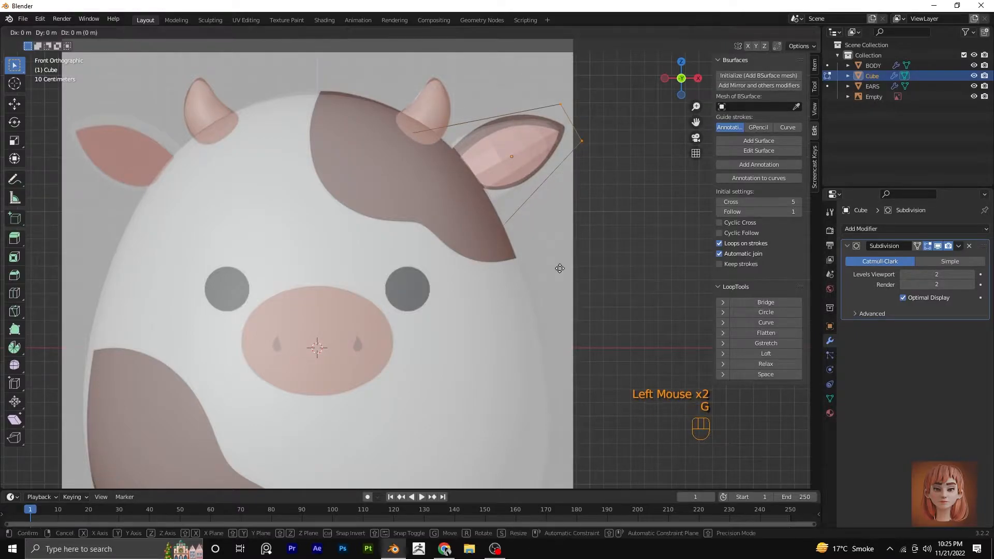
left_click(571, 256)
key("ctrl+z")
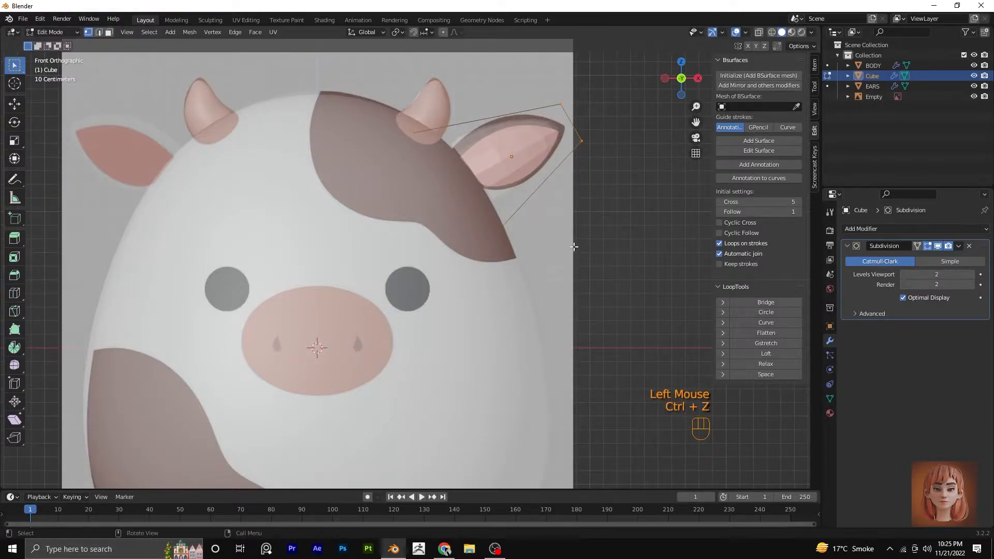
With X-ray on, move the ear's outer-end vertices slightly outward and scale them down for a narrower tip, then turn X-ray off.
left_click(757, 32)
key("g")
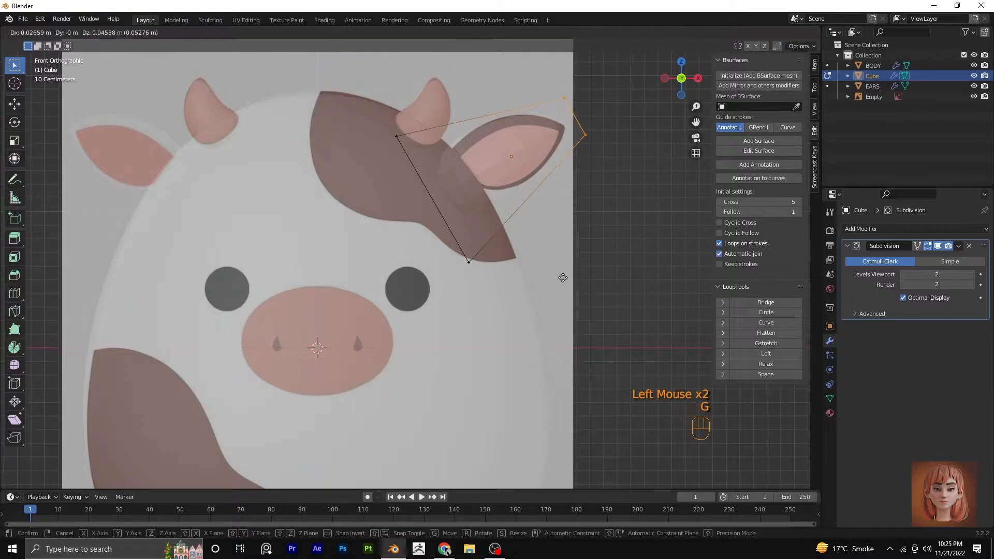
left_click(555, 293)
key("s")
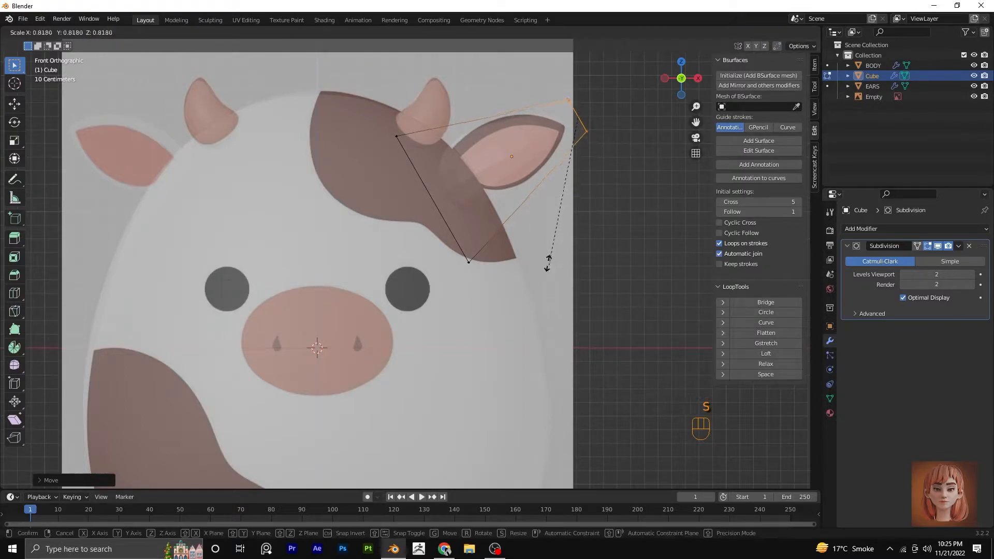
left_click(541, 215)
left_click(757, 33)
scroll(605, 122, "down", 1)
scroll(544, 185, "up", 1)
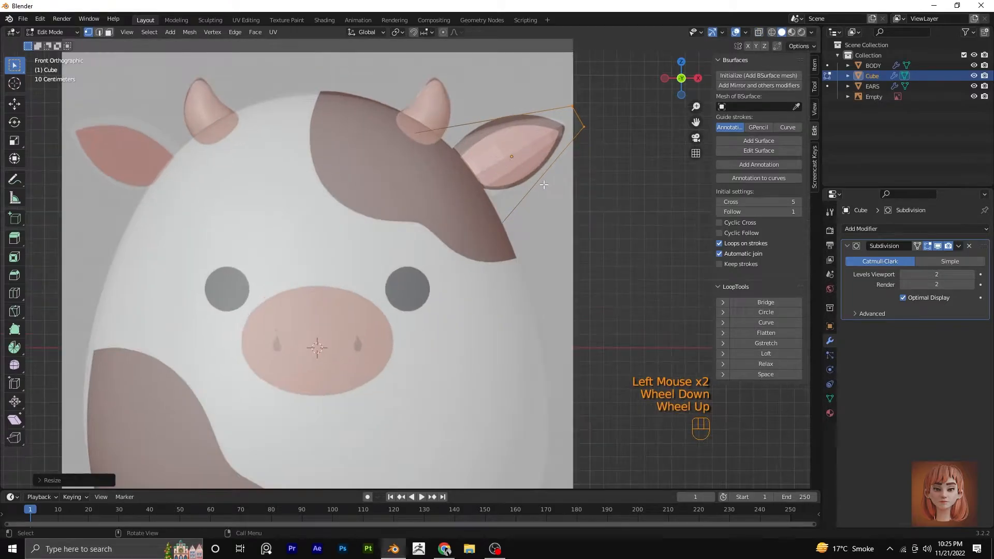
left_click(489, 233)
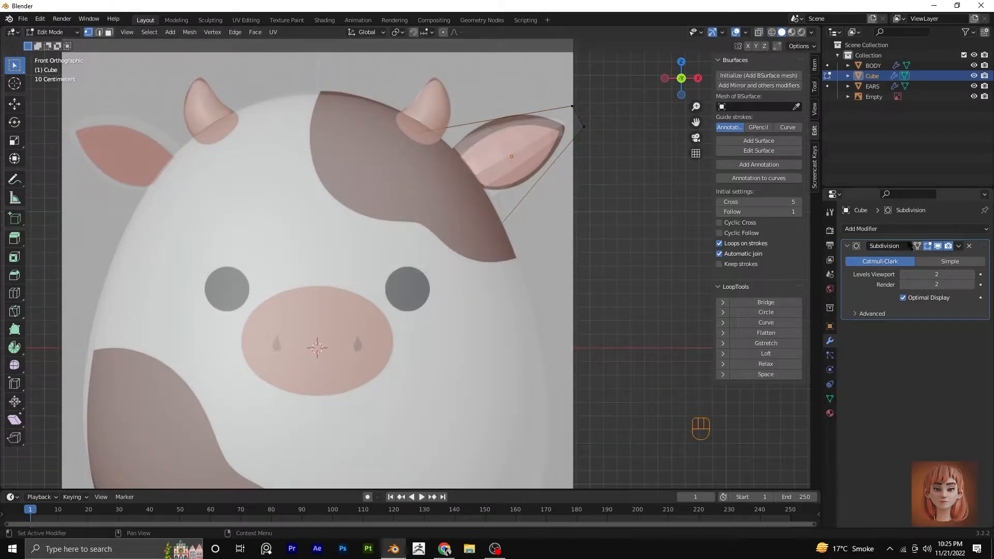
Return to Object Mode, apply the ear's Subdivision modifier and add a new Subdivision Surface modifier.
scroll(779, 256, "up", 1)
key("Tab")
left_click(969, 246)
left_click(892, 229)
left_click(796, 417)
scroll(548, 155, "up", 1)
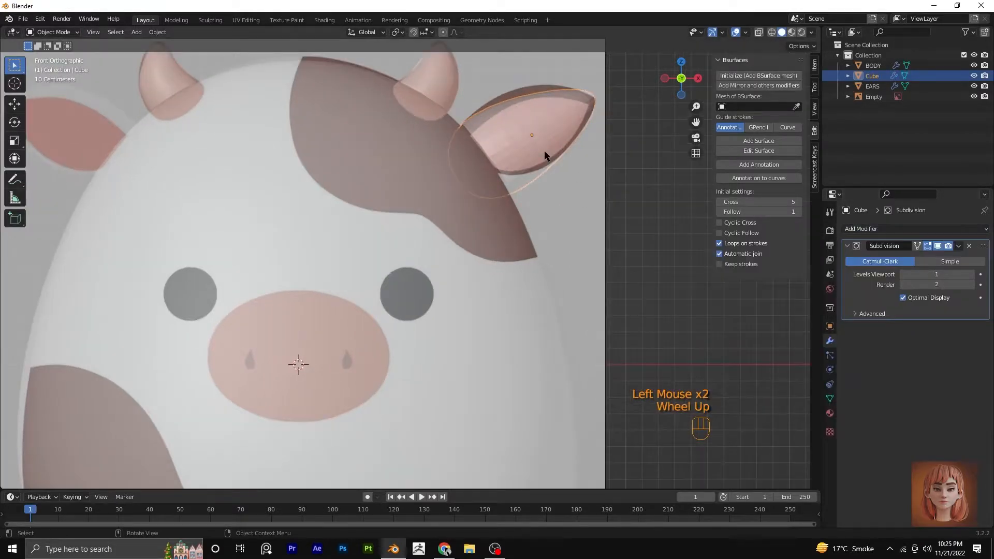
Scale the edge loop around the ear's middle up to about 1.14.
key("Tab")
left_click(524, 133, "alt")
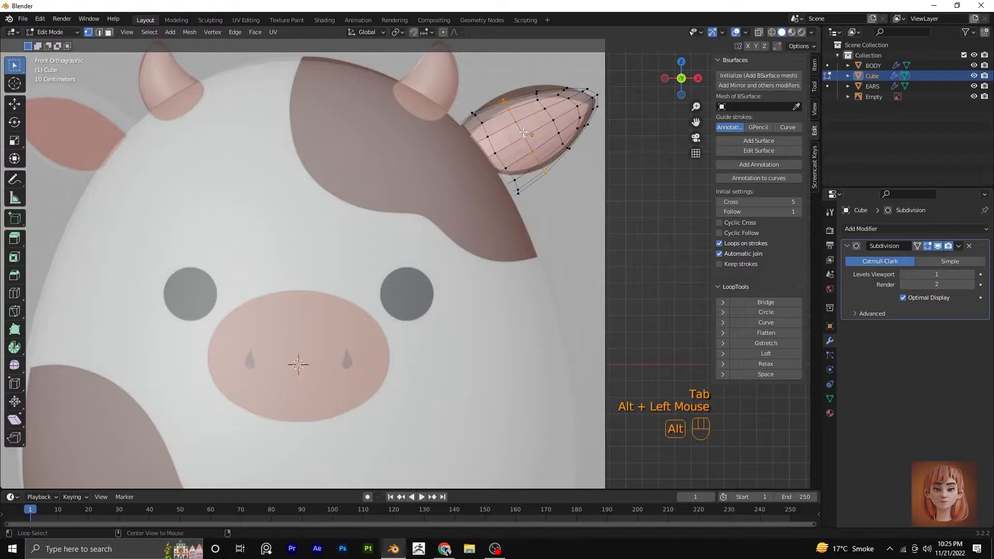
key("s")
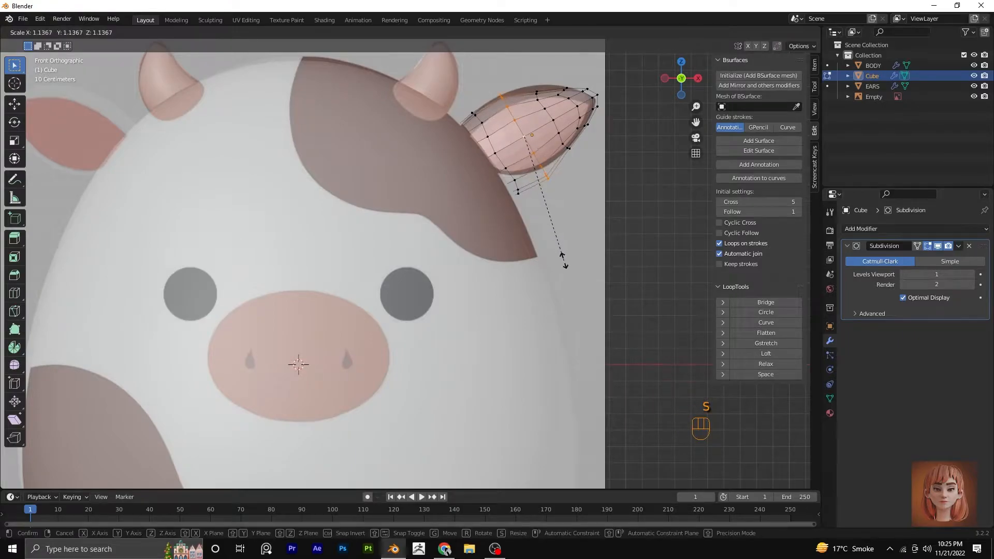
left_click(564, 265)
Scale up the edge loop nearer the ear's tip to widen it toward the reference outline, then clear the selection.
left_click(554, 135, "alt")
left_click(538, 106, "alt")
key("s")
left_click(587, 245)
left_click(564, 99, "alt")
left_click(572, 106, "alt+shift")
left_click(573, 206)
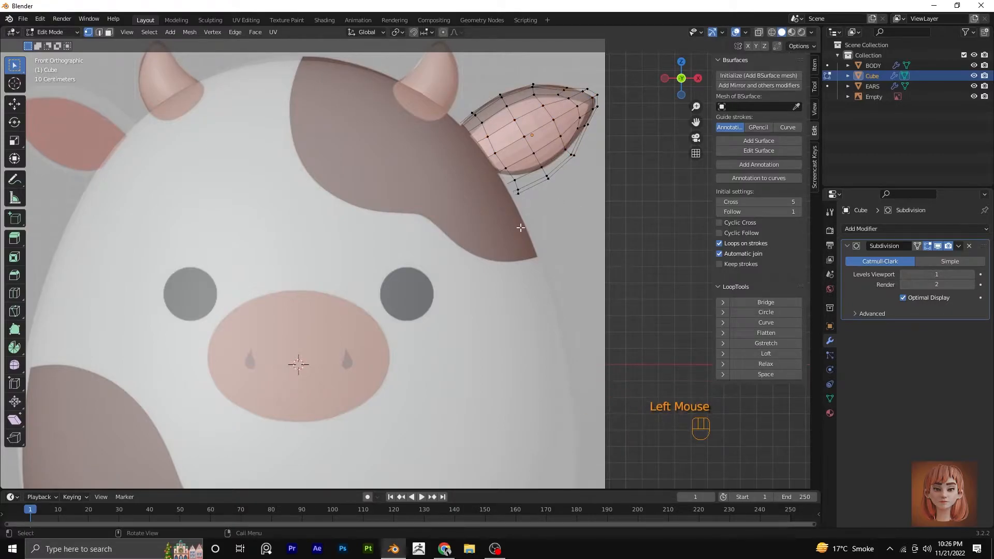
With X-ray on, move the ear's inner-end vertices slightly up and toward the head, scale them down and leave Edit Mode.
left_click(758, 32)
key("c")
mouse_move(472, 164)
left_mouse_down()
mouse_move(450, 195)
mouse_move(513, 209)
left_mouse_up()
right_click(586, 274)
key("g")
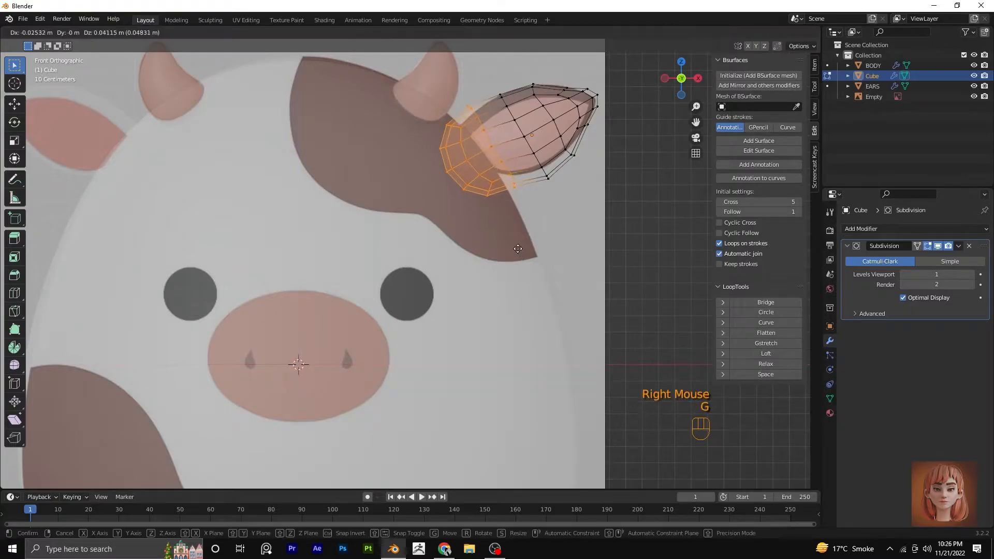
left_click(518, 251)
key("s")
left_click(484, 283)
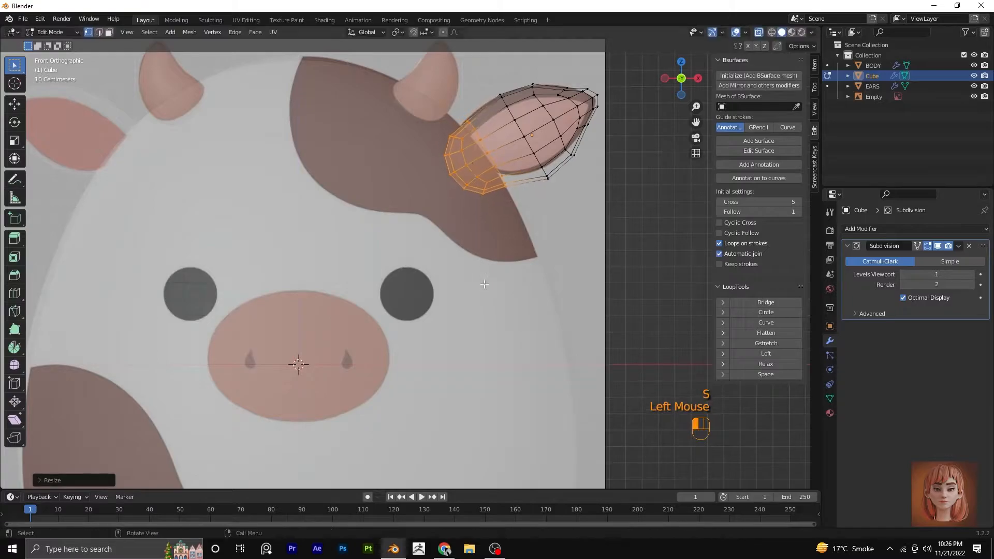
key("Tab")
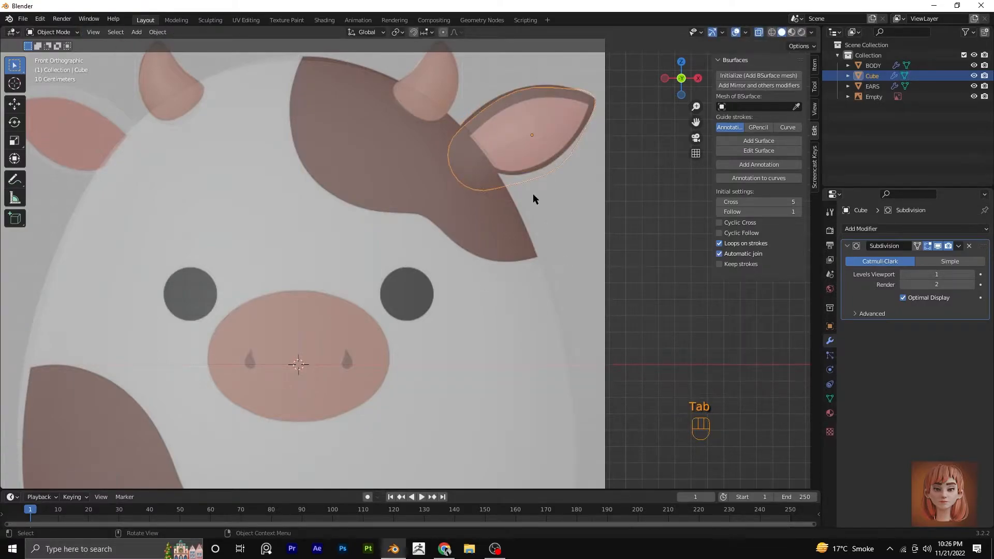
Set the ear's viewport subdivision level to 2 and scale the ear along Y to about 0.4 for a thinner profile.
left_click(971, 274)
scroll(548, 177, "down", 2)
middle_click_drag(548, 177, 485, 162)
key("KP_3")
scroll(426, 170, "up", 2)
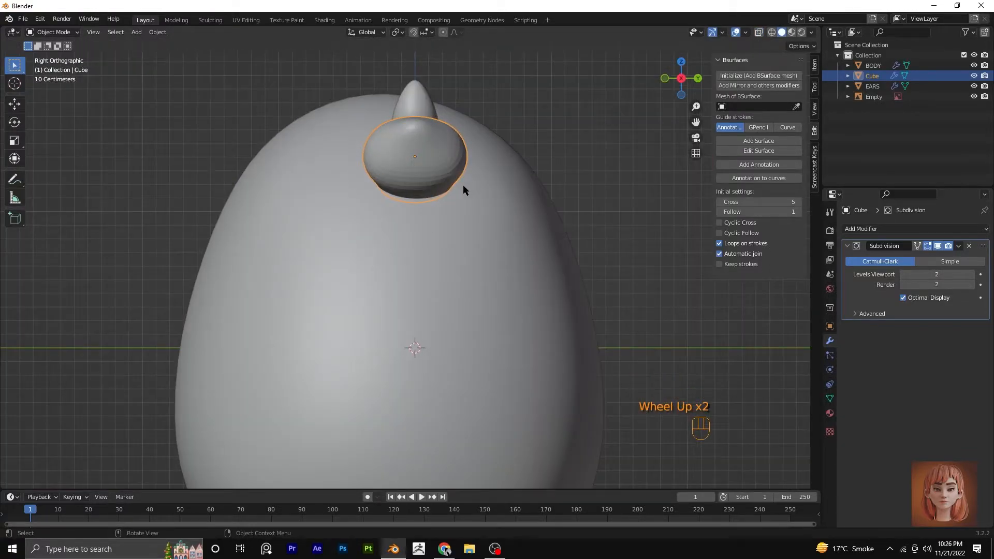
key("s")
key("y")
left_click(429, 176)
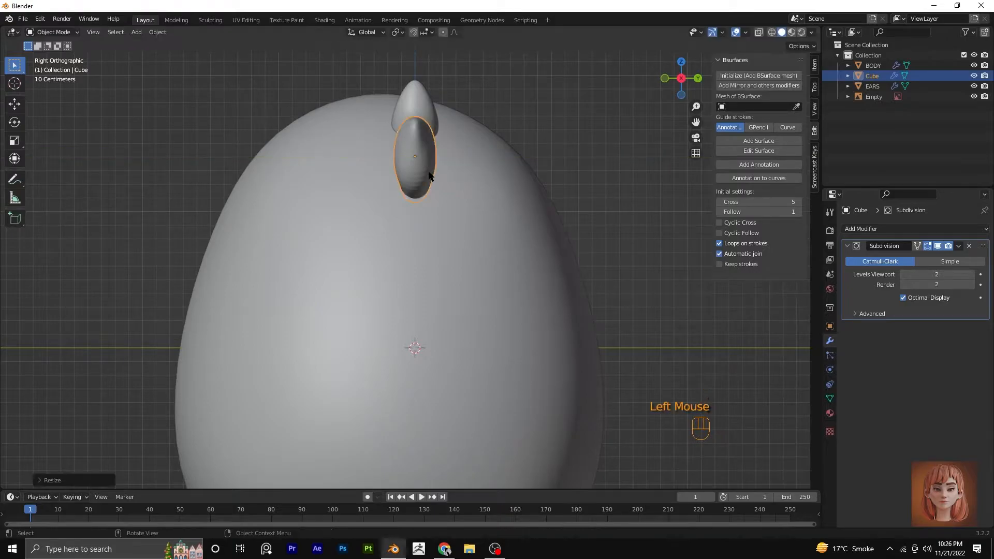
In front view, move the edge loop at the ear's base slightly toward the head.
key("KP_1")
scroll(428, 175, "up", 1)
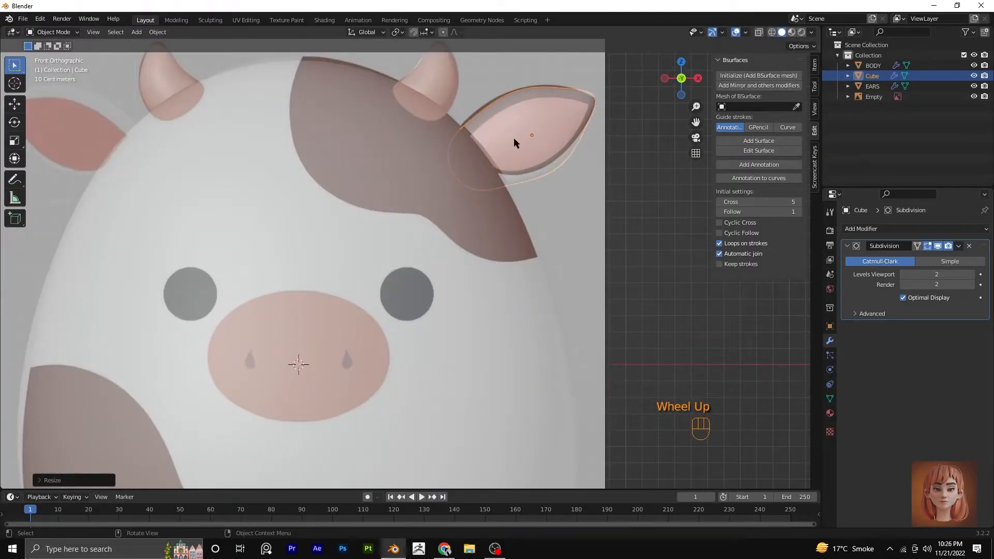
key("Tab")
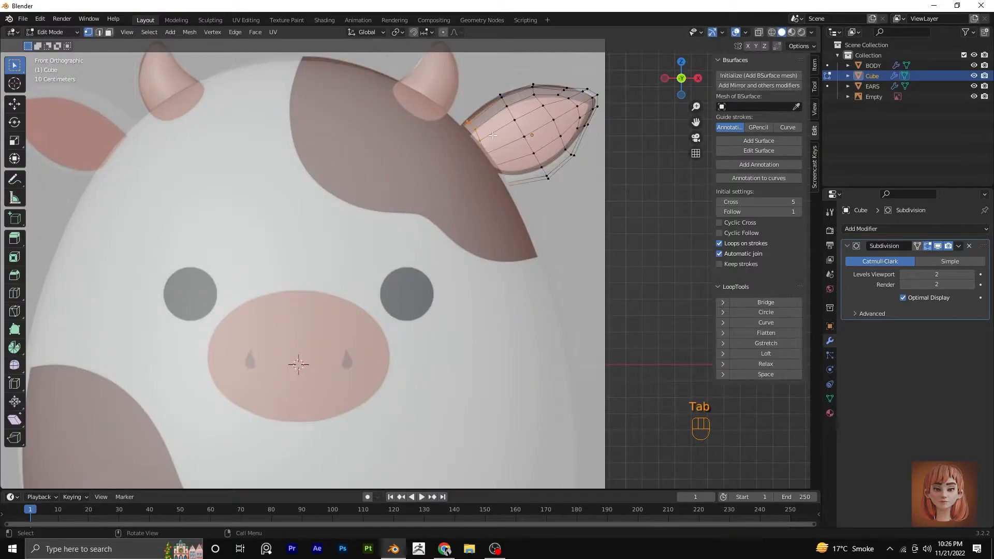
key("g")
left_click(496, 198)
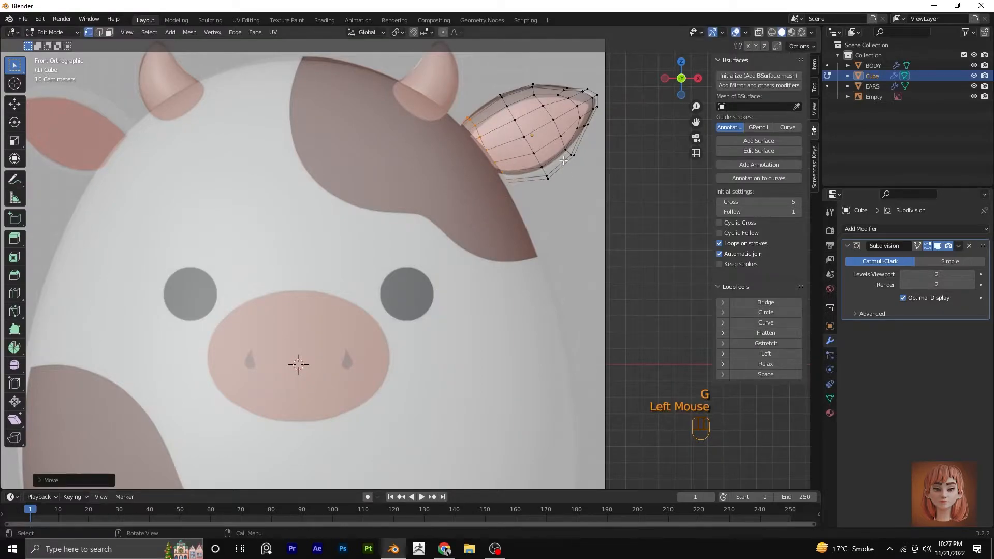
Scale down the ear's middle edge loop and shift it slightly up and toward the head to match the reference.
left_click(550, 190)
key("s")
left_click(538, 160)
key("s")
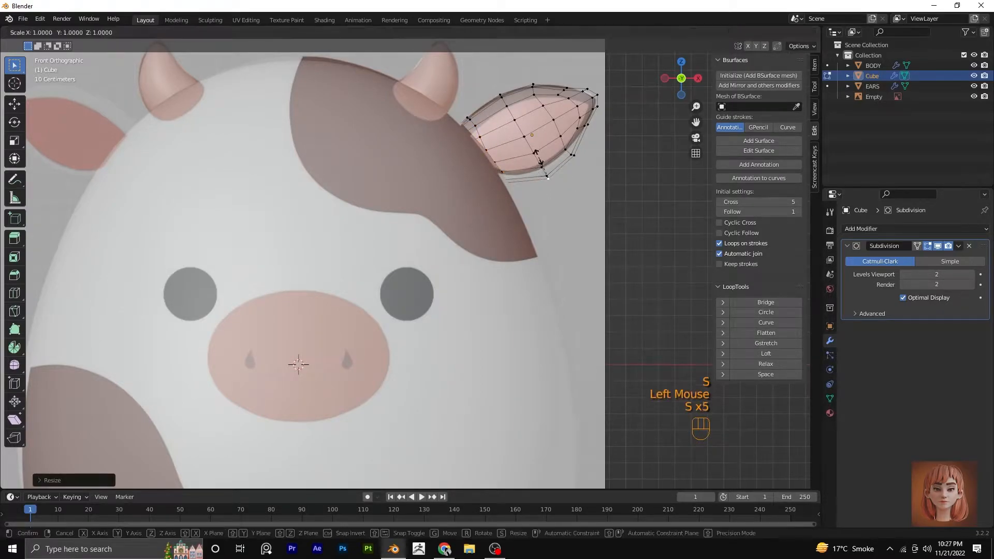
left_click(538, 158)
key("s")
left_click(545, 176)
left_click(523, 134, "alt")
key("s")
left_click(549, 221)
key("g")
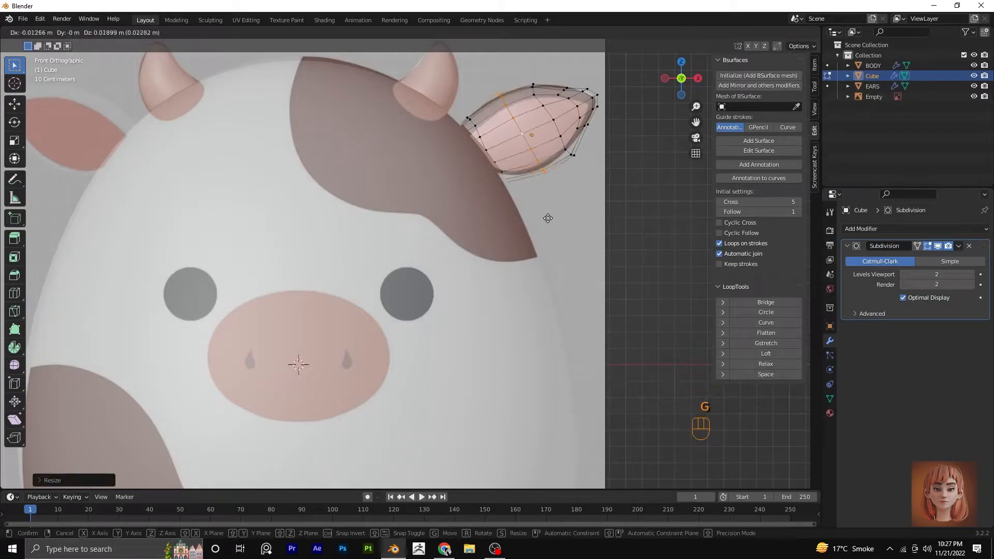
left_click(545, 217)
Resize the edge loop at the ear's base and move it about 0.03 m up and toward the head.
key("Tab")
scroll(566, 184, "down", 1)
scroll(565, 185, "up", 1)
key("Tab")
double_click(483, 137, "alt")
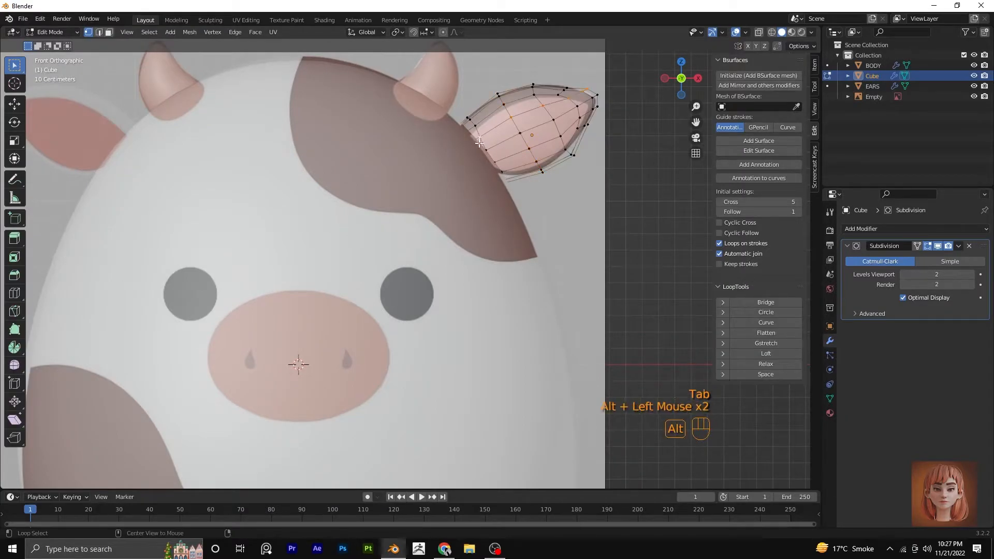
left_click(475, 123)
left_click(475, 123, "alt")
left_click(476, 128, "alt")
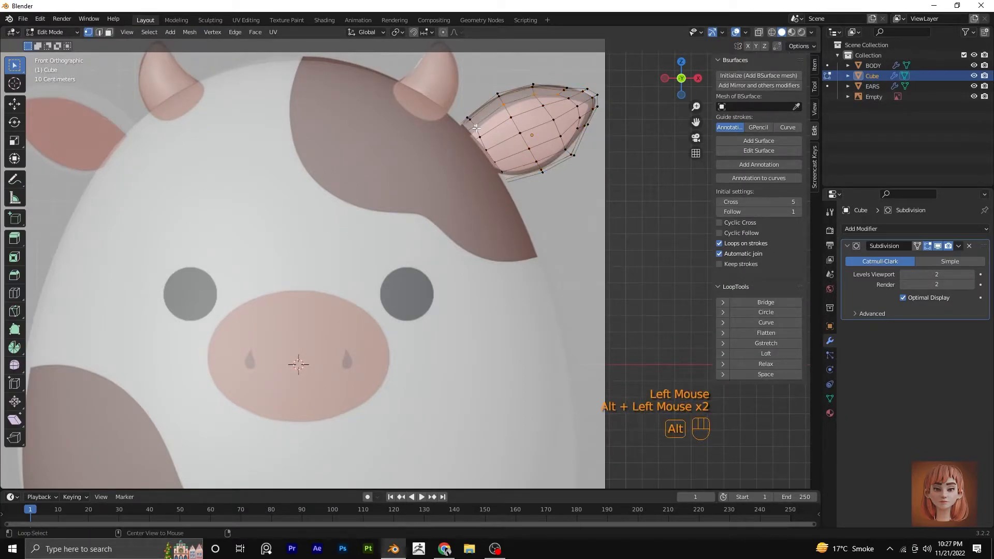
key("s")
left_click(506, 230)
key("g")
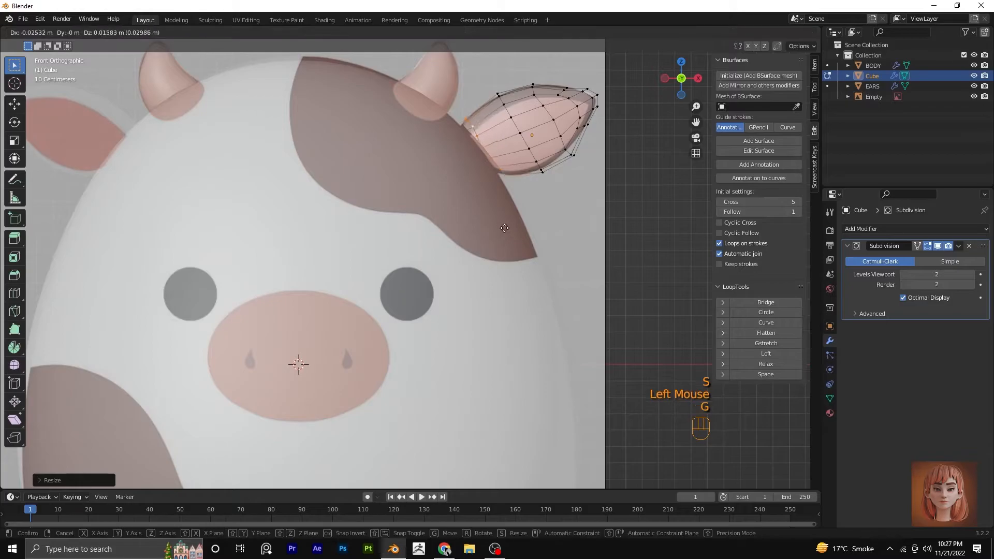
left_click(502, 227)
With the subdivision shown on the cage, nudge individual vertices near the ear's tip toward the reference's inner-ear outline.
scroll(546, 145, "down", 1)
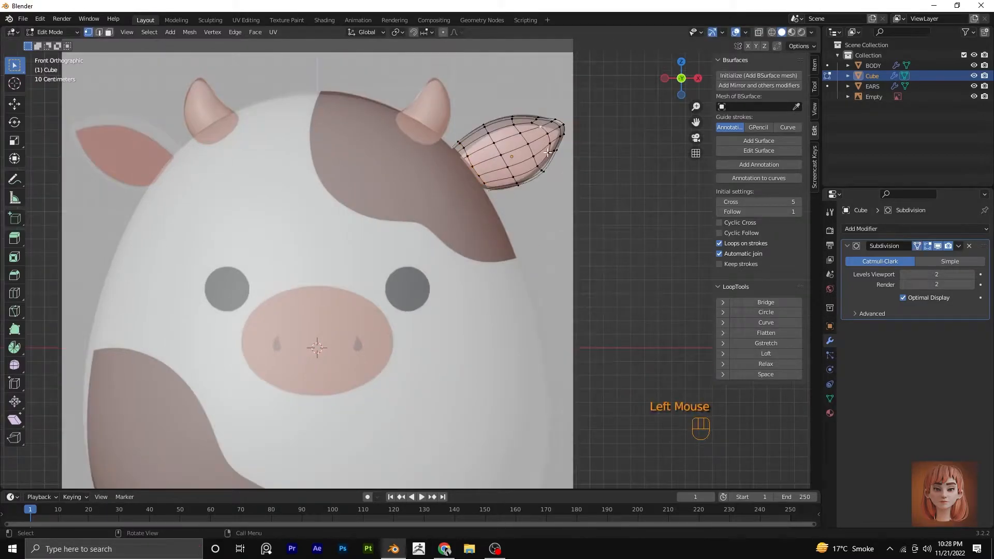
key("g")
left_click(556, 148)
left_click(551, 136)
key("g")
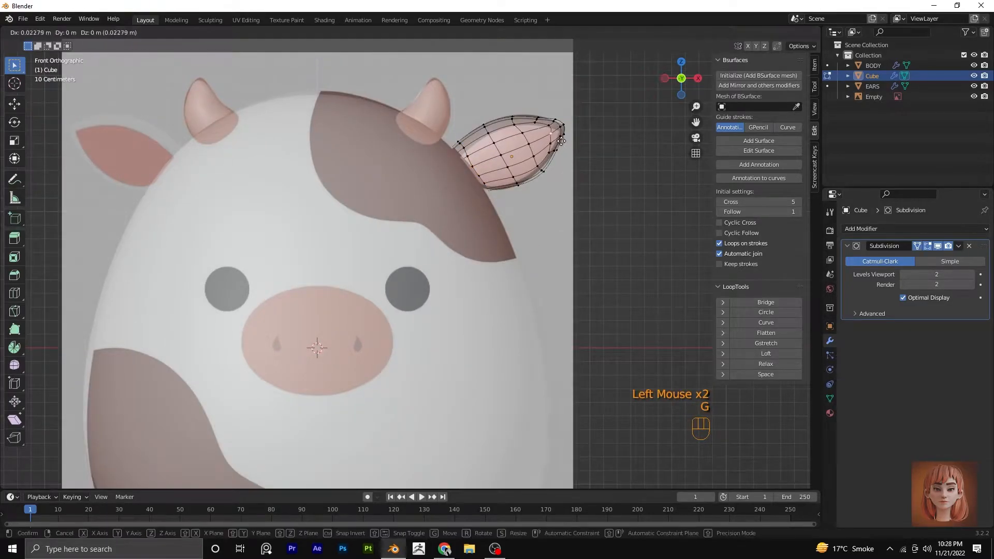
left_click(574, 135)
left_click(557, 144)
key("g")
left_click(559, 146)
Select all of the ear's front inner faces, correcting the selection at its base in local view.
left_click(108, 31)
left_click(385, 149)
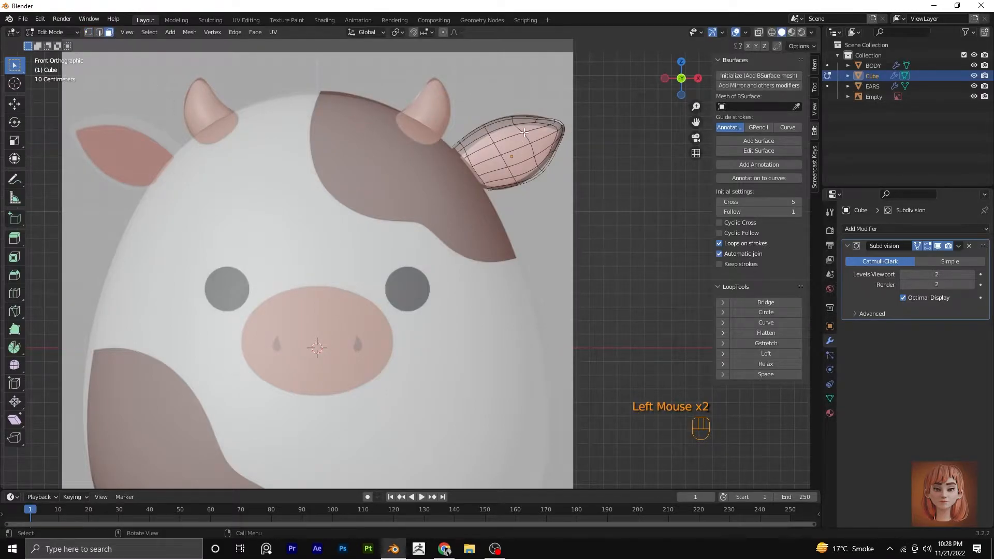
key("c")
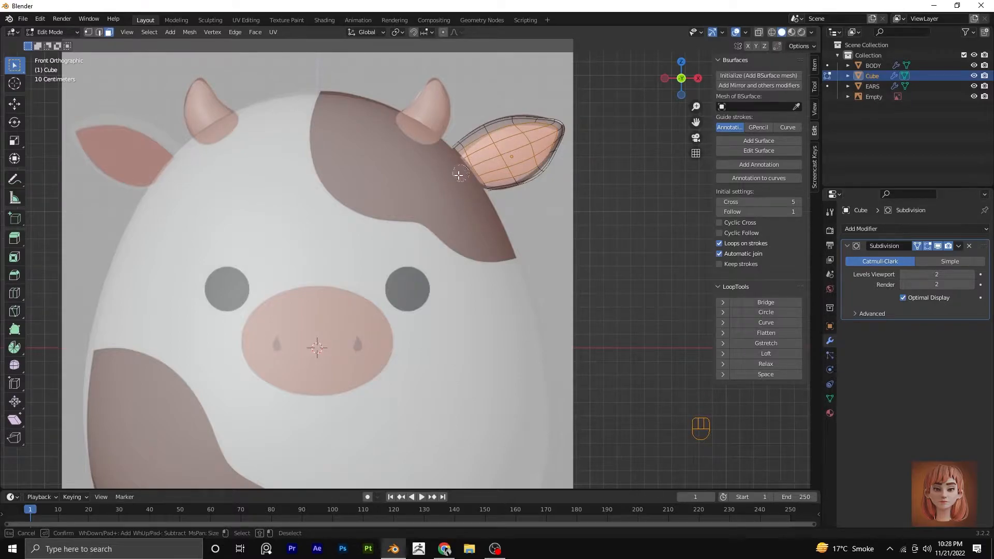
right_click(474, 178)
key("slash")
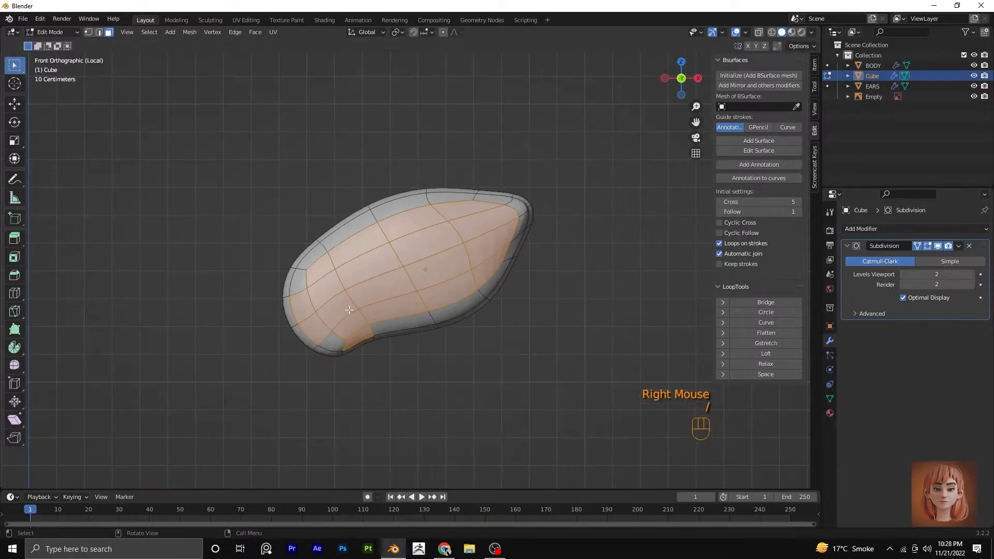
left_click(352, 342, "shift")
left_click(331, 341, "shift")
left_click(298, 282, "shift")
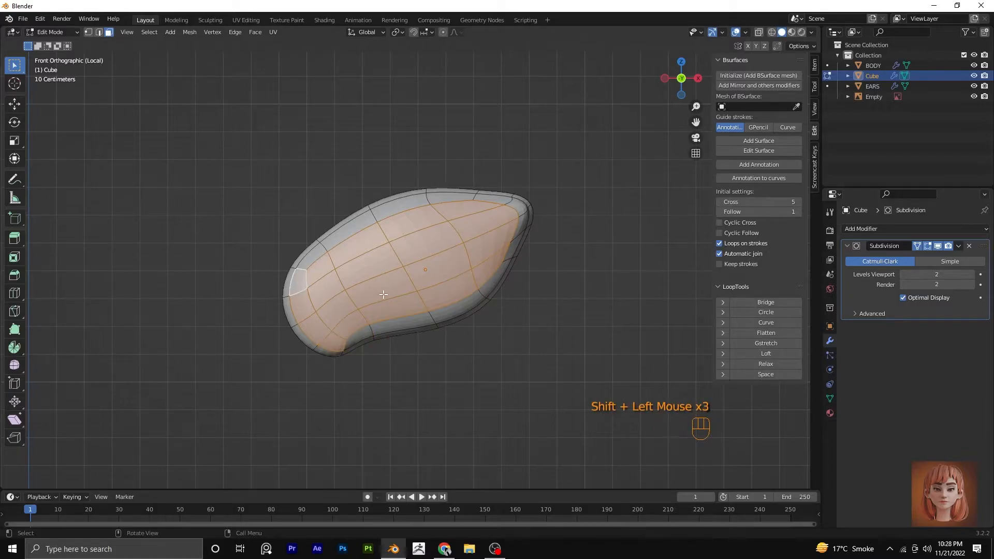
key("slash")
scroll(568, 185, "up", 1)
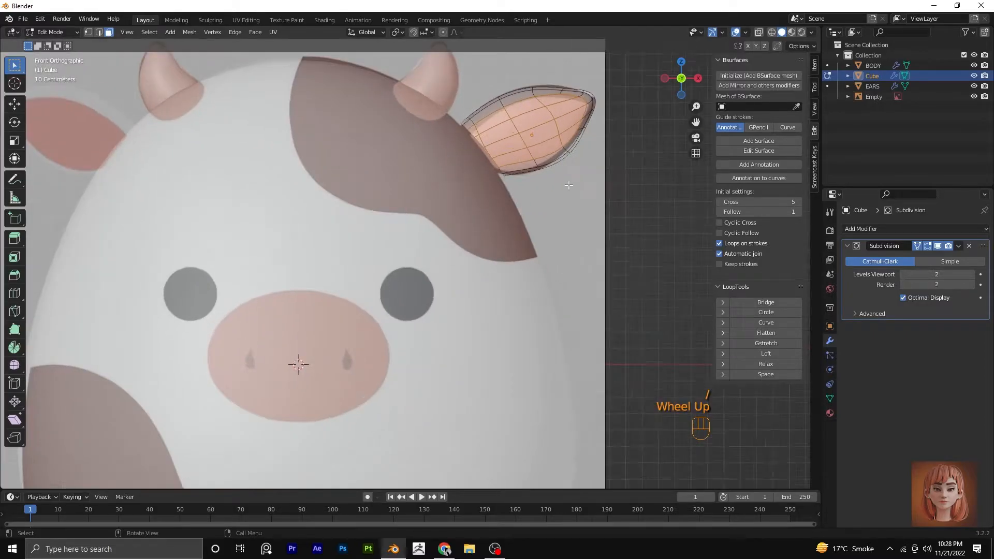
Extrude the selected front faces inward to recess the inner ear and flatten them with LoopTools.
key("KP_3")
scroll(343, 361, "down", 2)
middle_click_drag(438, 261, 577, 222)
key("e")
left_click(459, 259)
key("KP_1")
key("ctrl+z")
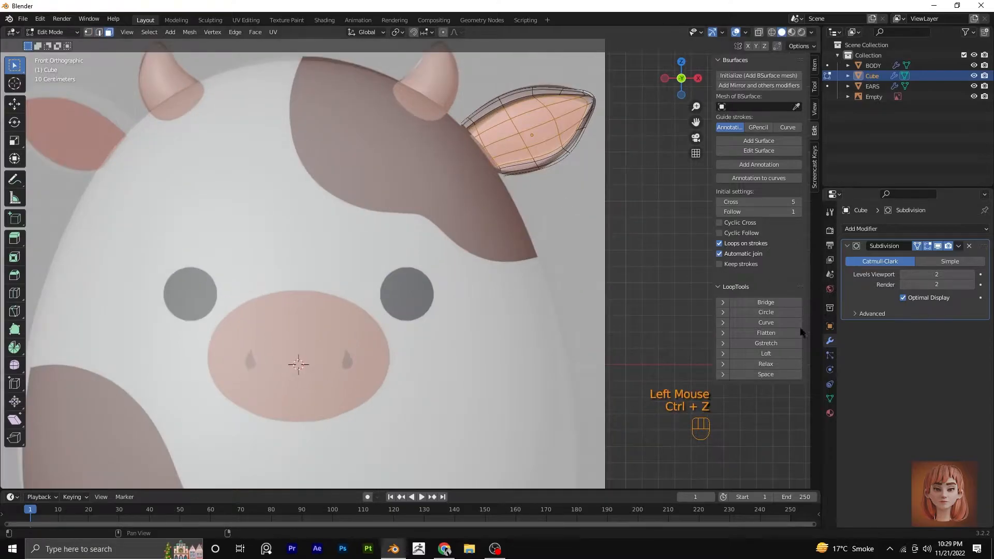
left_click(766, 332)
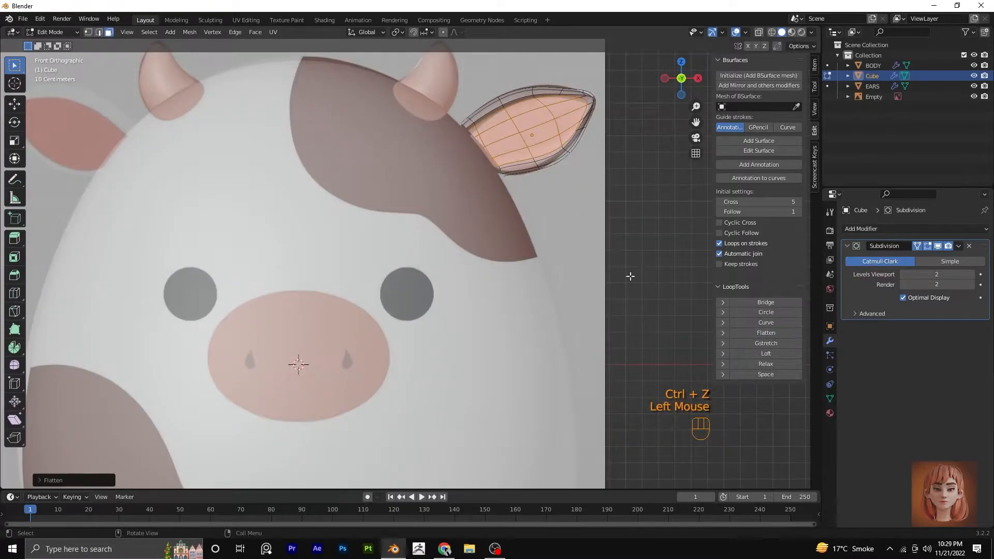
Relax the edge loops running around the ear's rim with LoopTools.
left_click(98, 32)
left_click(529, 95, "alt")
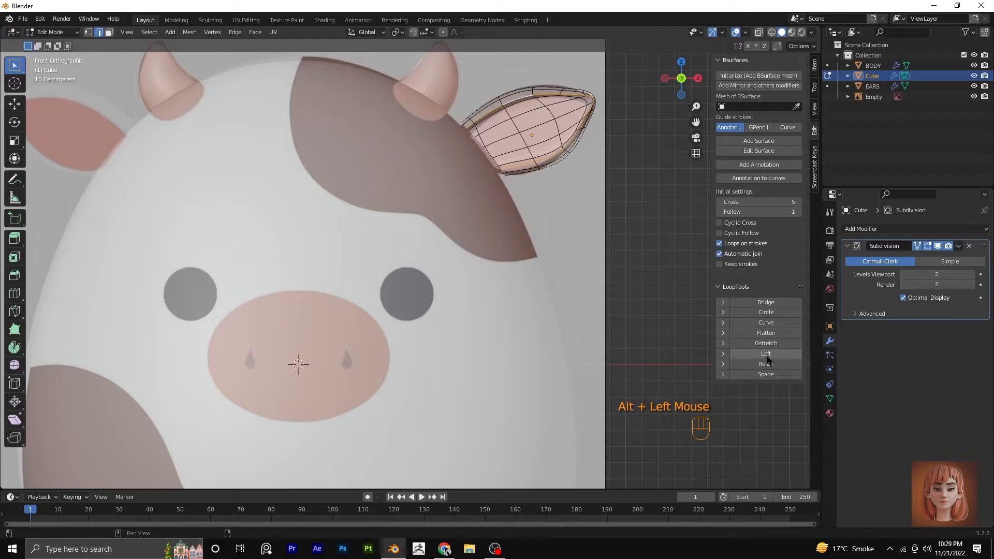
left_click(767, 364)
left_click(518, 93, "alt")
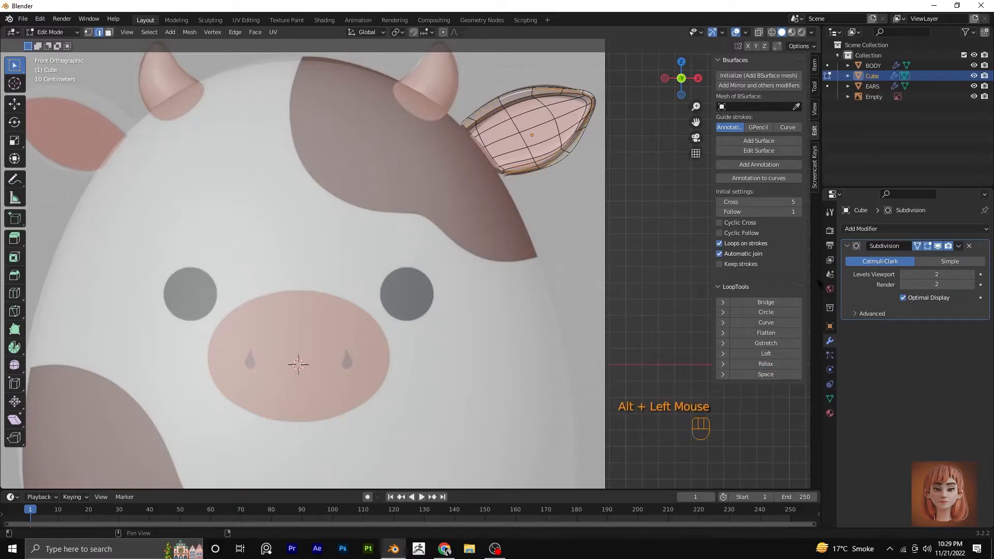
left_click(775, 361)
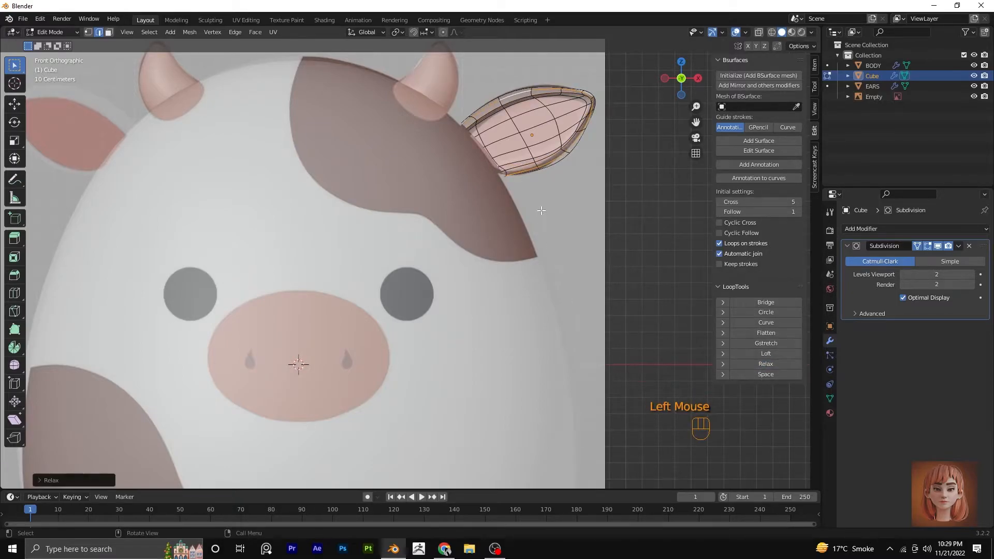
With the reference image hidden, scale the ear's outer rim edge loop up to about 1.03.
left_click(512, 101, "alt")
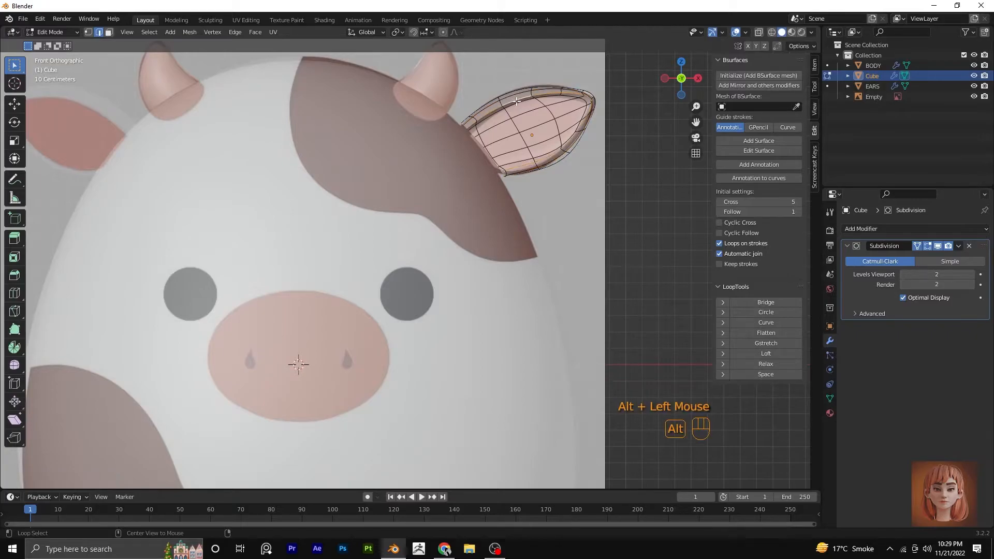
key("s")
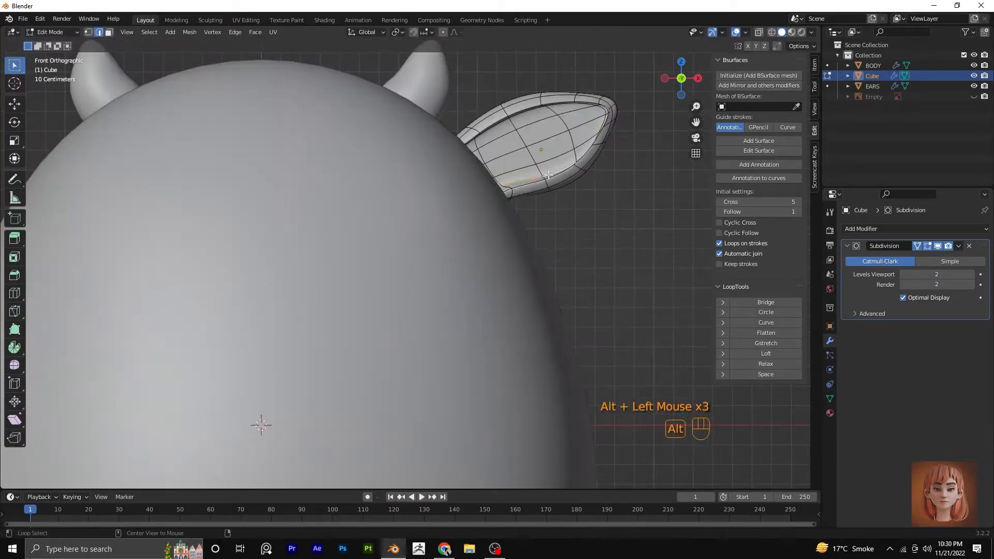
left_click(609, 102, "alt")
key("s")
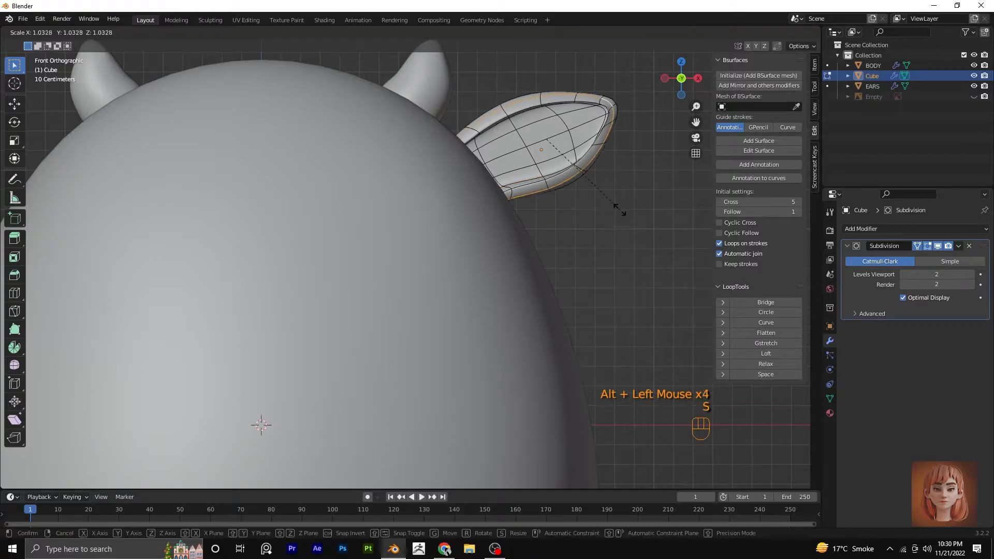
left_click(621, 215)
Select the edge loops along the ear's inner rim and scale them down to about 0.9.
key("ctrl+r")
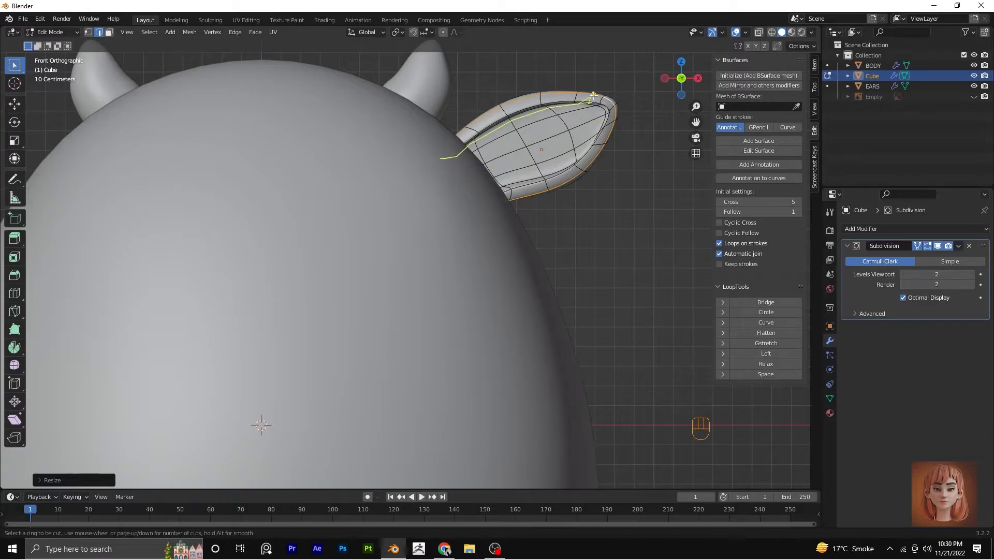
key("Escape")
scroll(590, 164, "up", 1)
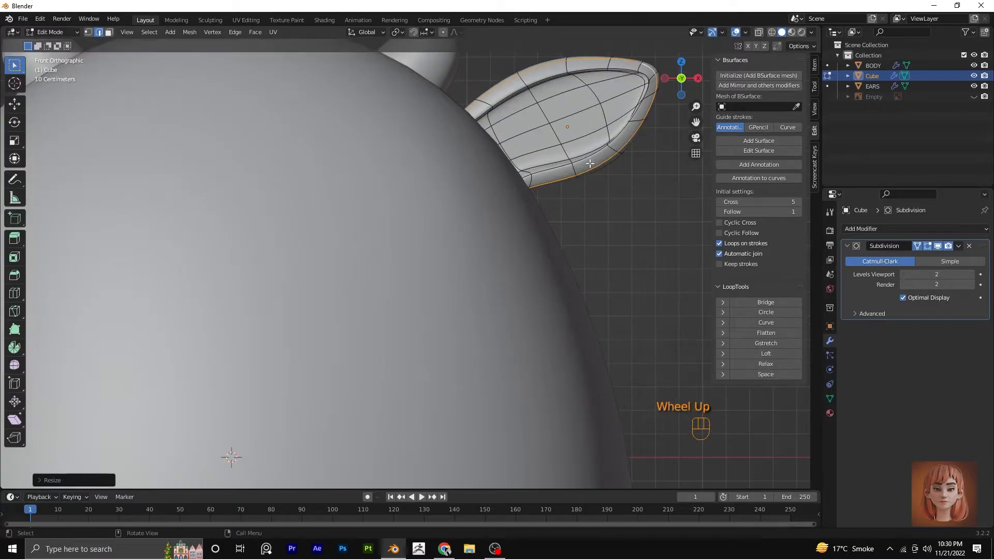
left_click(642, 83, "shift")
left_click(642, 91, "alt")
left_click(615, 179, "alt+shift")
left_click(620, 186, "alt+shift")
key("s")
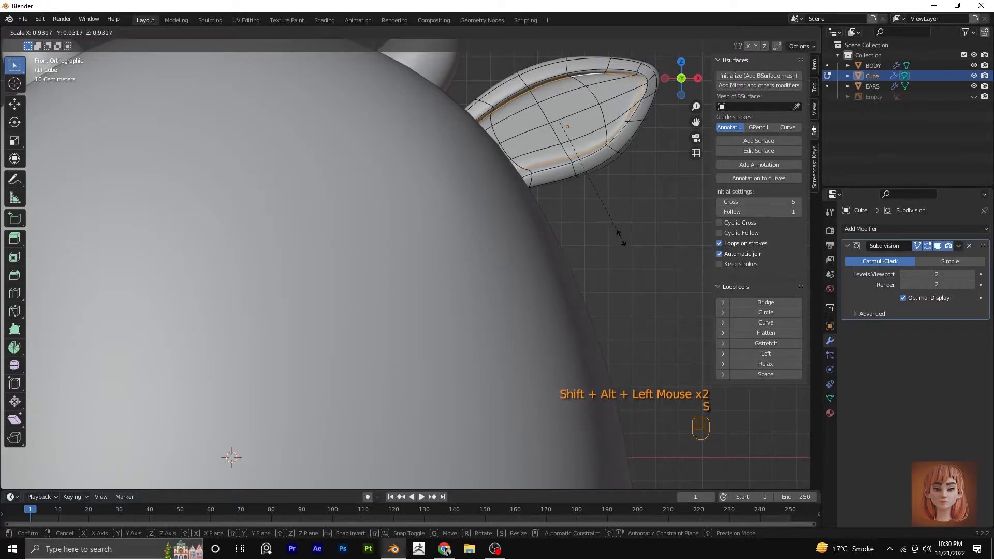
left_click(621, 231)
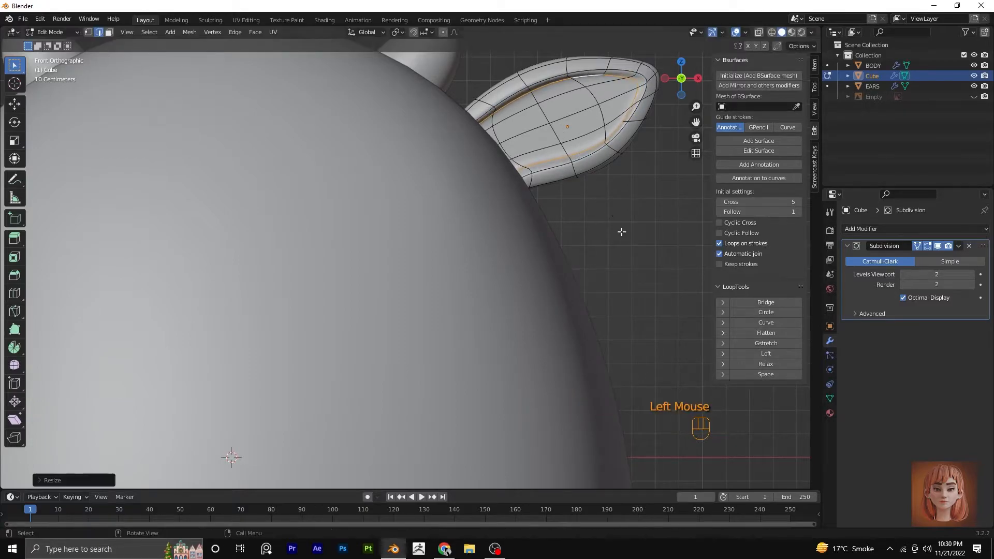
key("Tab")
scroll(621, 233, "down", 3)
scroll(621, 233, "up", 2)
scroll(620, 230, "up", 1)
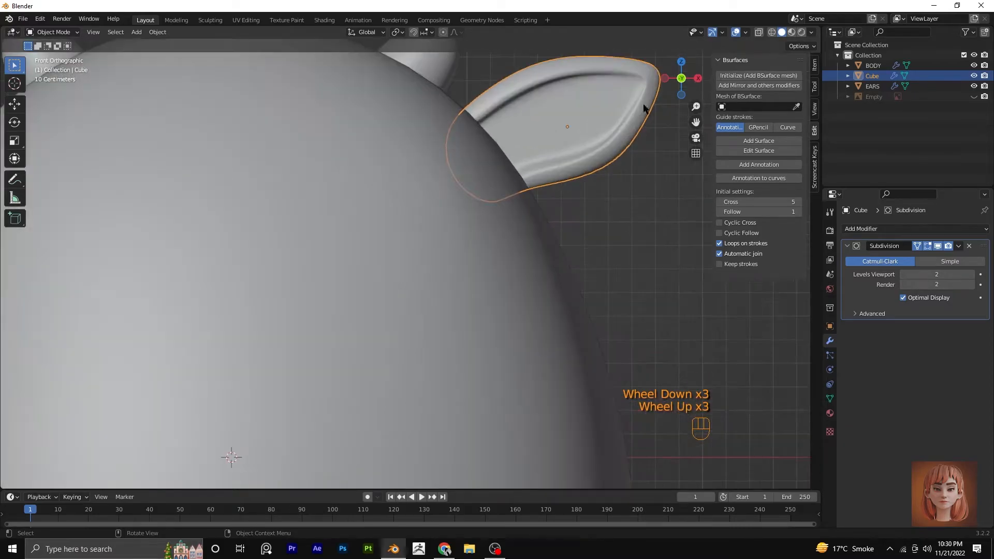
scroll(611, 108, "down", 3)
scroll(613, 111, "up", 2)
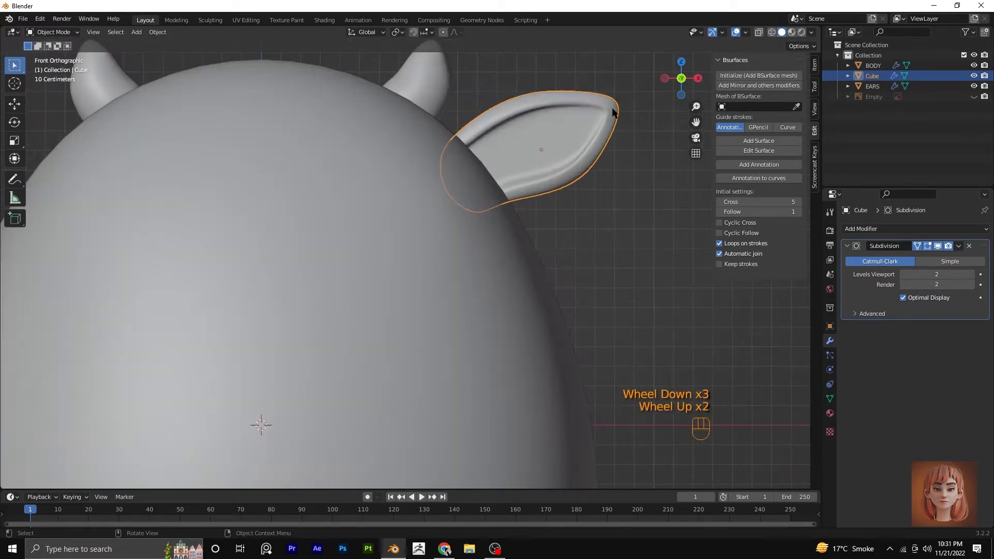
Scale the edge loop along the crest of the ear's rim in two passes, the second to about 1.1.
key("Tab")
left_click(526, 109, "alt")
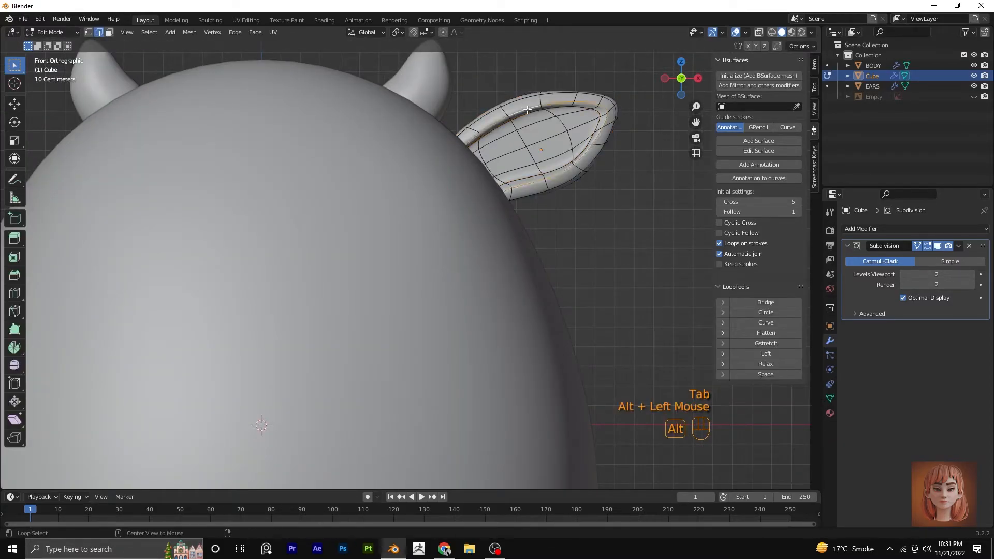
key("s")
left_click(533, 217)
key("Tab")
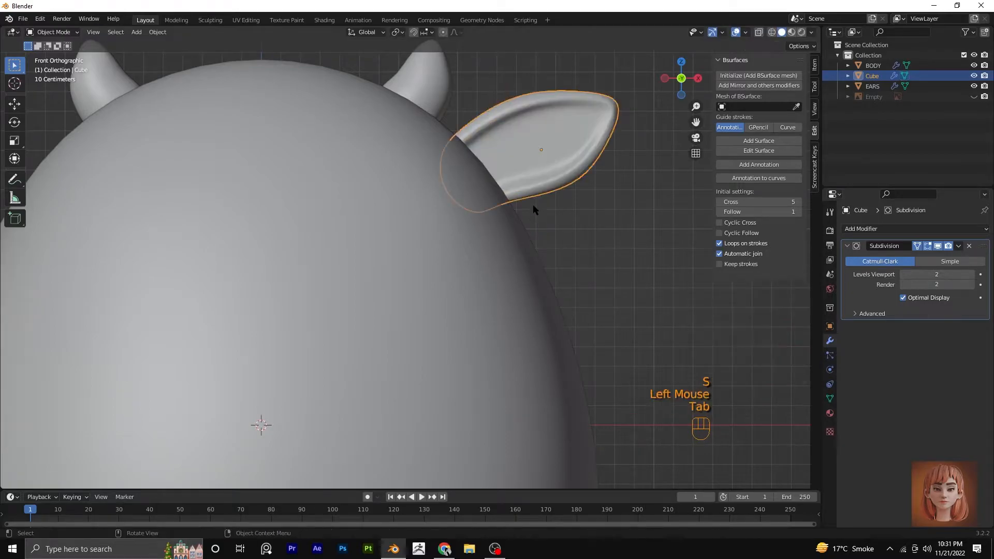
scroll(536, 191, "down", 3)
scroll(537, 195, "up", 2)
key("Tab")
key("s")
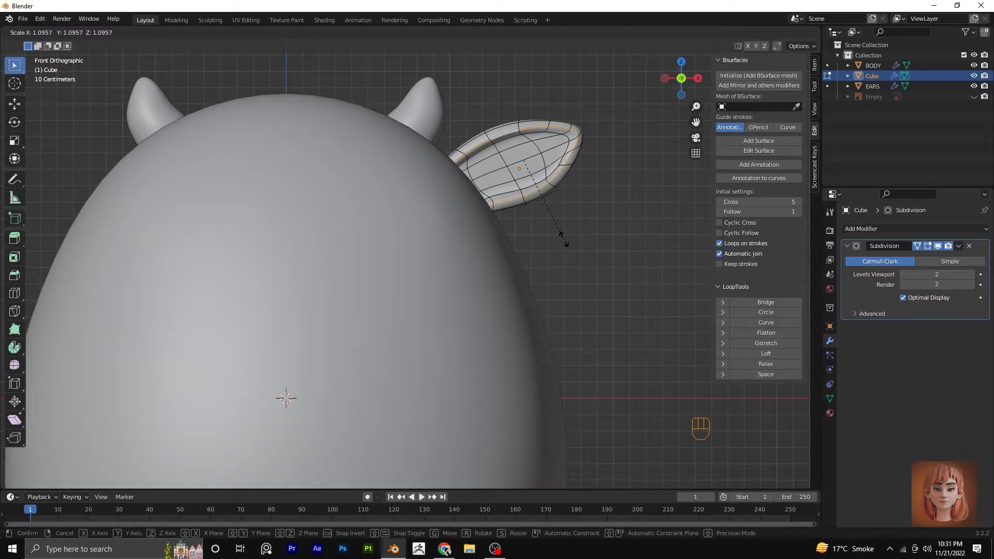
left_click(562, 244)
key("Tab")
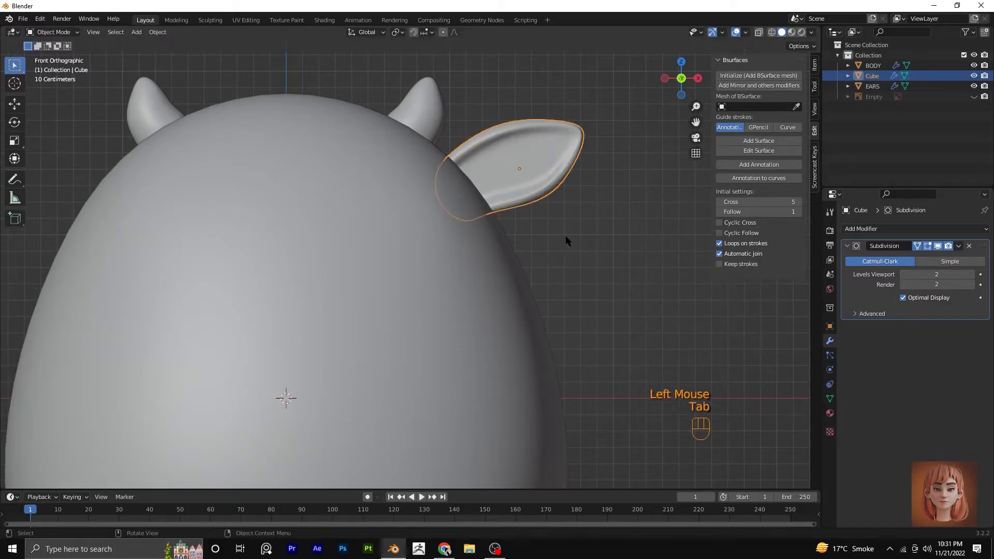
Scale the ear's outermost edge loop up to about 1.06 and check the ear from several angles.
key("Tab")
left_click(484, 136, "alt")
key("s")
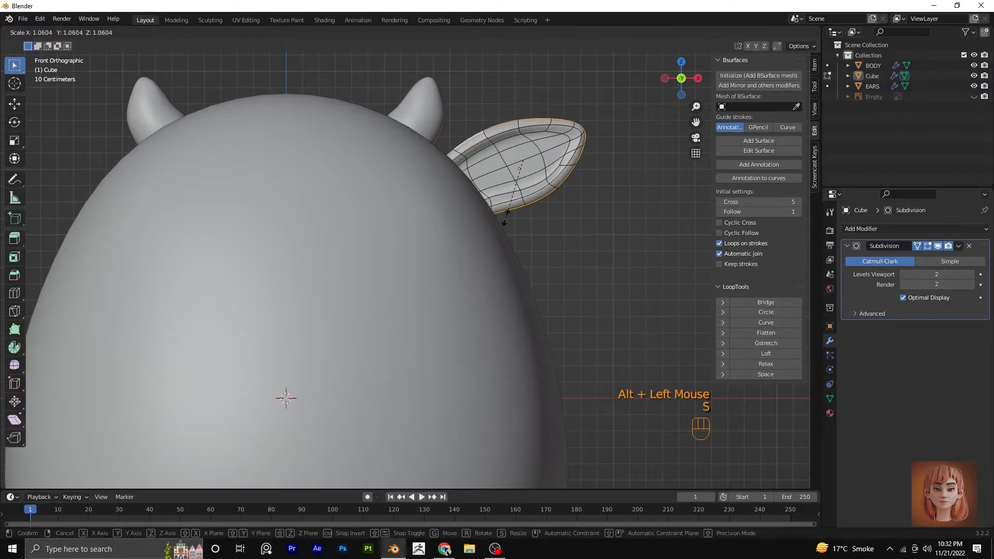
left_click(595, 164)
key("Tab")
scroll(595, 165, "down", 2)
middle_click_drag(595, 164, 580, 178)
key("KP_1")
scroll(600, 181, "up", 2)
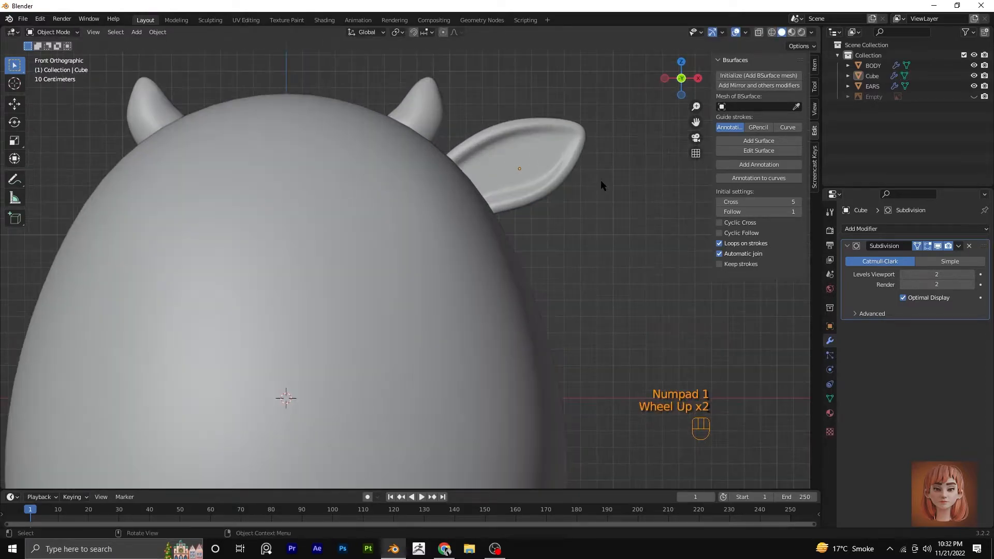
scroll(541, 201, "down", 2)
scroll(535, 207, "up", 2)
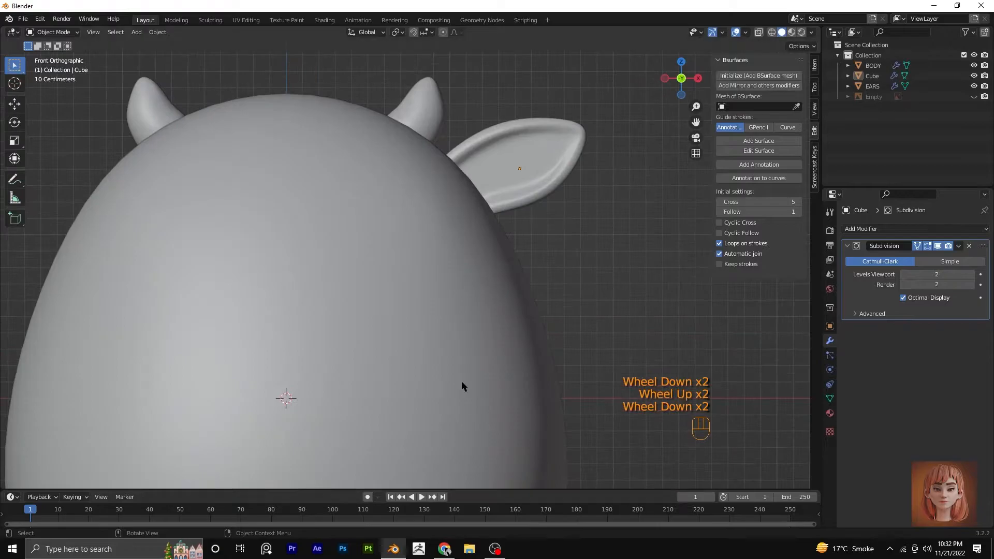
Rotate the ear slightly from a side perspective and show the reference image again in front view.
scroll(481, 352, "down", 1)
middle_click_drag(525, 271, 452, 295)
left_click(428, 343)
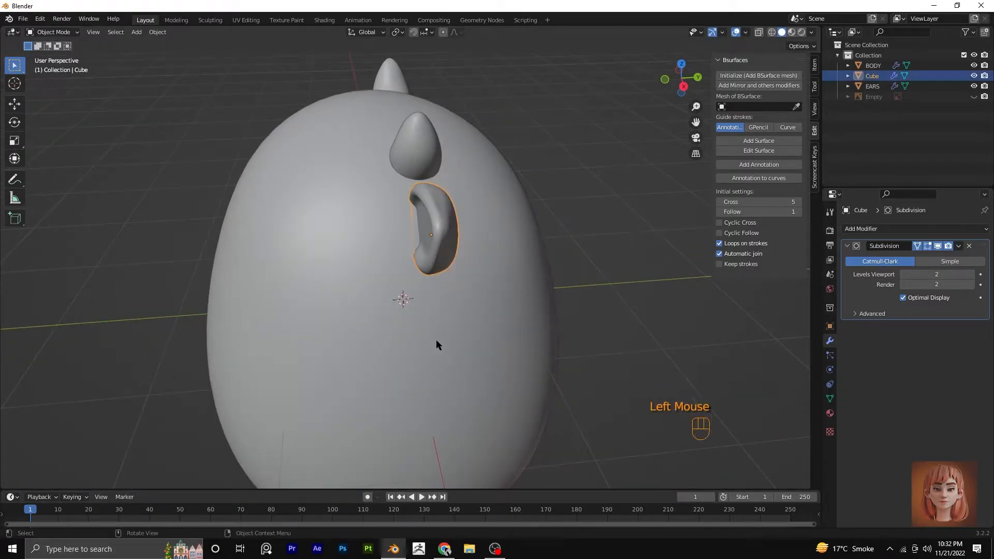
key("r")
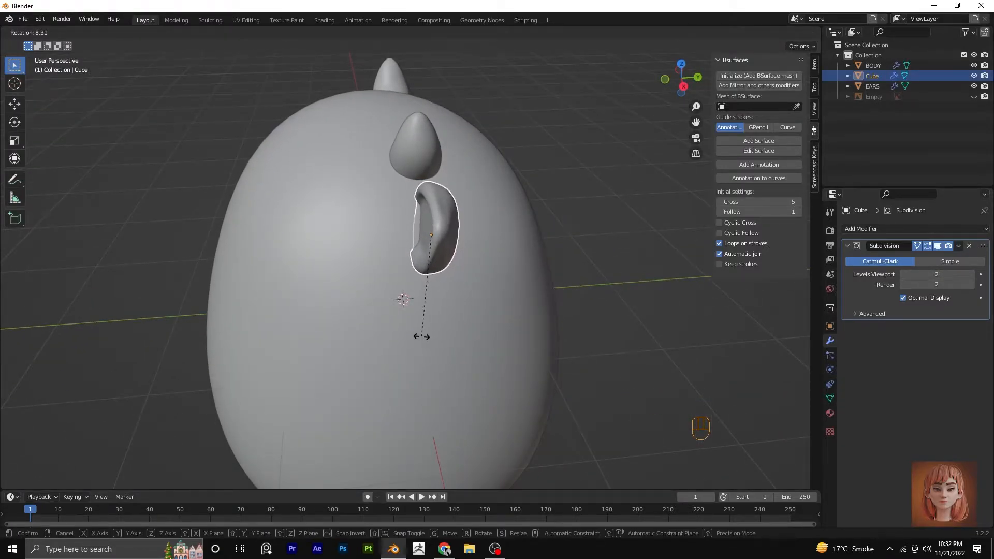
left_click(467, 330)
key("KP_1")
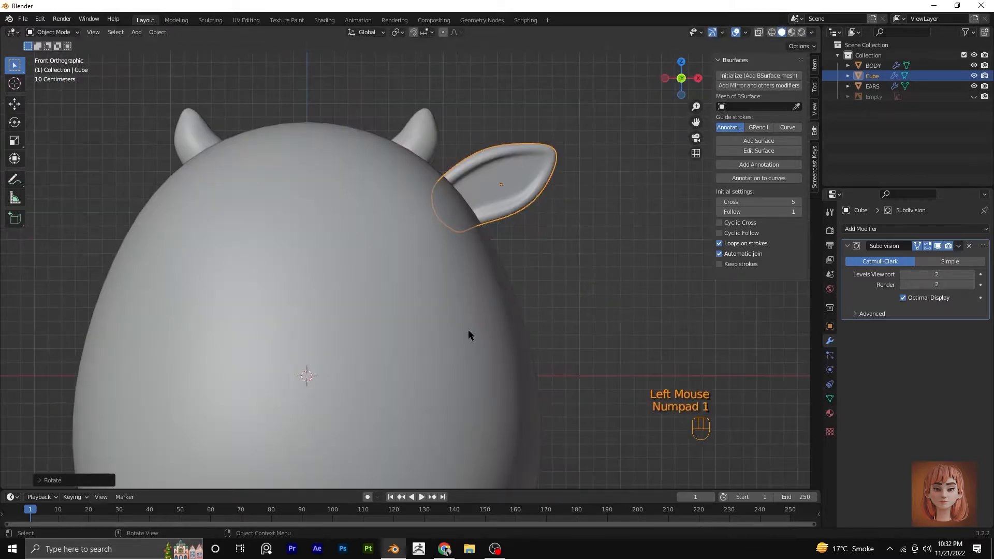
scroll(578, 224, "down", 2)
left_click(973, 97)
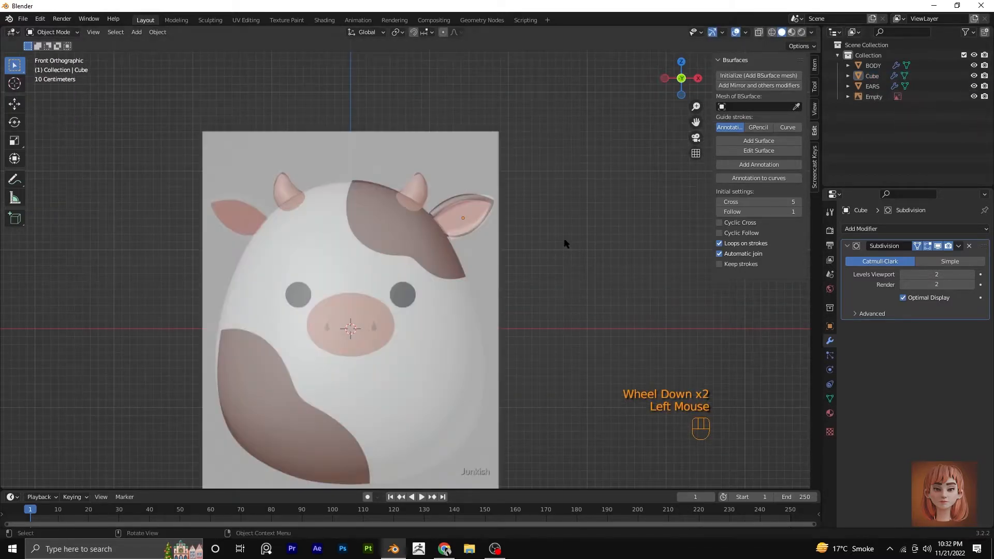
scroll(470, 262, "down", 1)
scroll(471, 262, "up", 3)
Apply the ear's object transforms and mirror it across the X axis with a Mirror modifier.
left_click(477, 202)
scroll(456, 207, "down", 2)
key("ctrl+a")
left_click(421, 251)
left_click(880, 228)
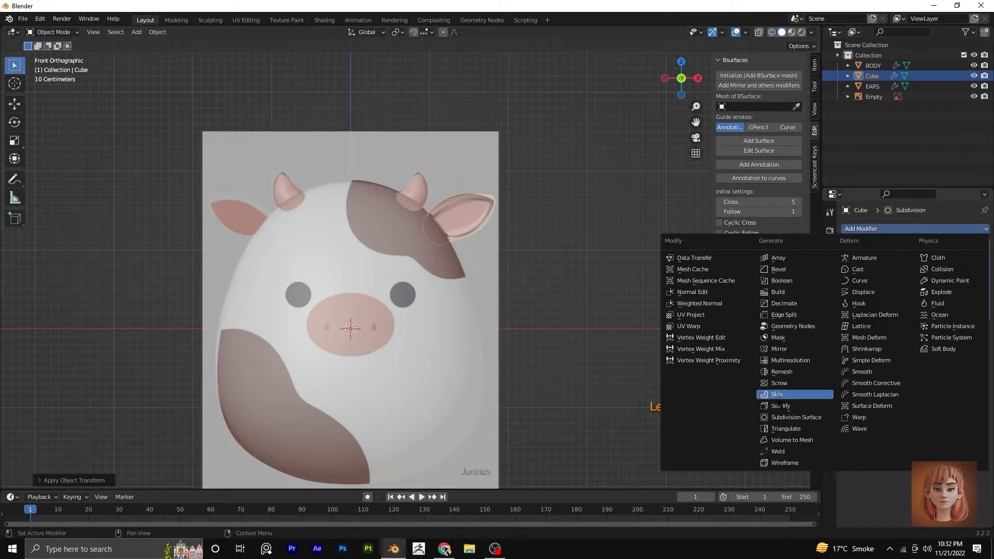
left_click(776, 352)
Add a cube for the snout and give it a Subdivision Surface modifier with viewport level 3.
middle_click_drag(547, 321, 588, 266, "shift")
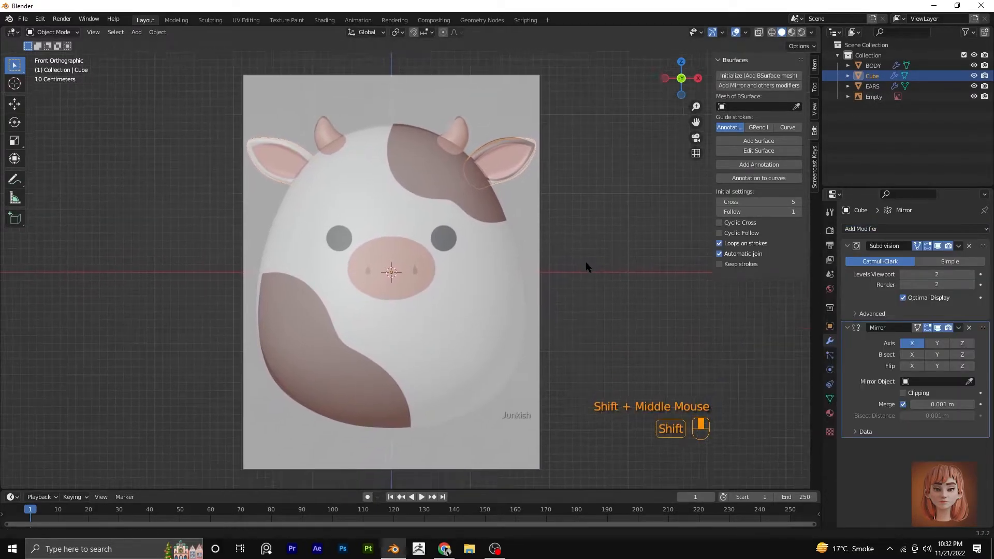
scroll(583, 234, "up", 1)
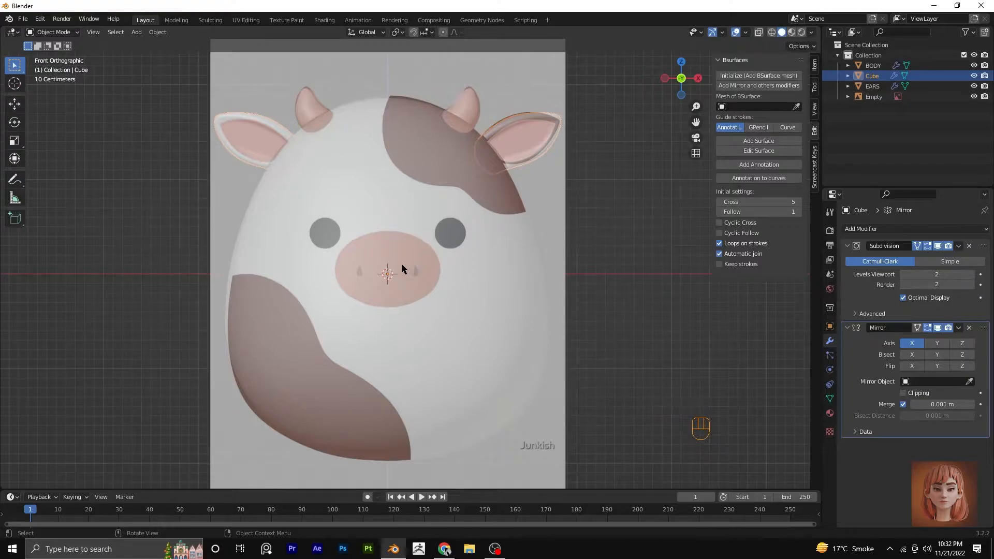
key("shift+a")
mouse_move(401, 263)
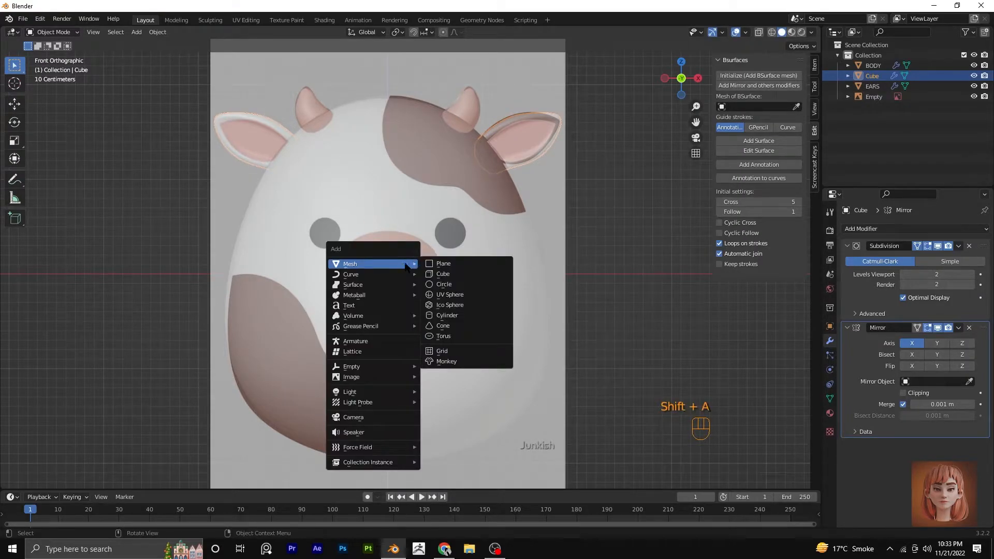
left_click(439, 274)
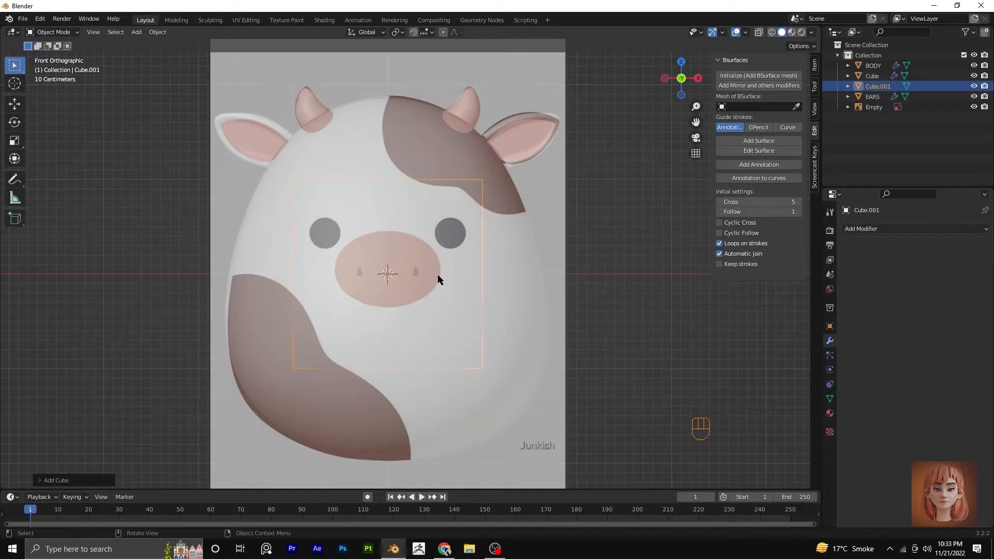
left_click(926, 228)
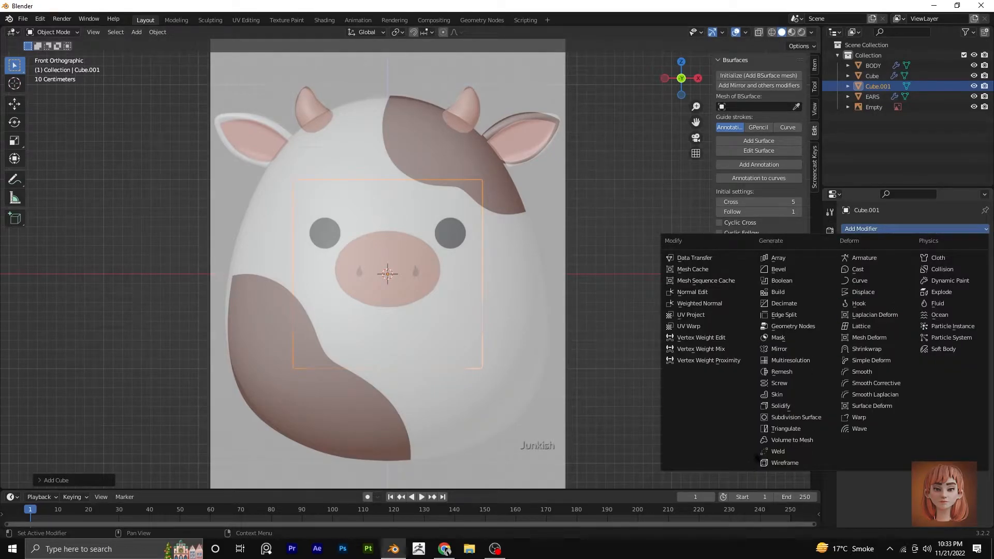
left_click(792, 417)
left_click(972, 274)
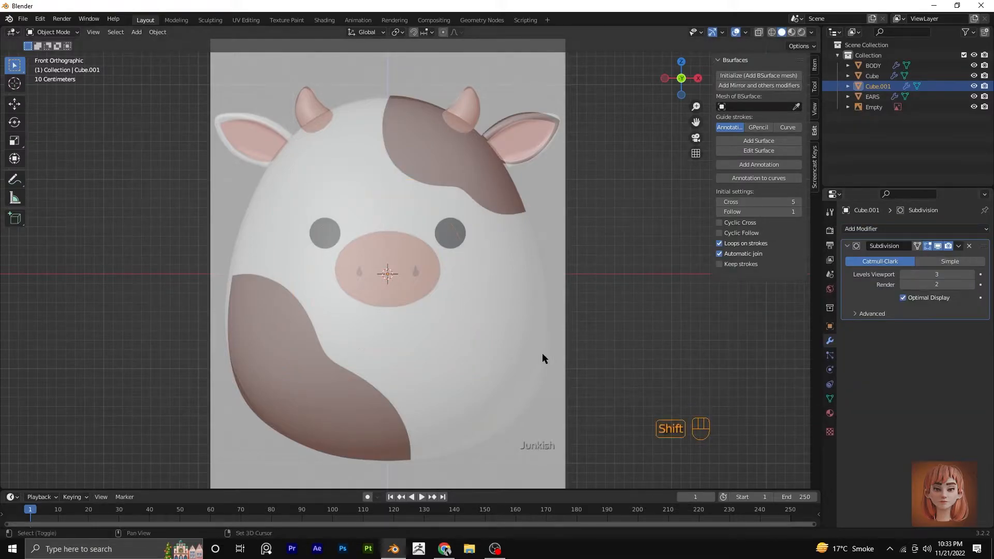
Lower the reference image's opacity to about 0.13.
middle_click_drag(543, 355, 613, 332, "shift")
left_click(578, 181)
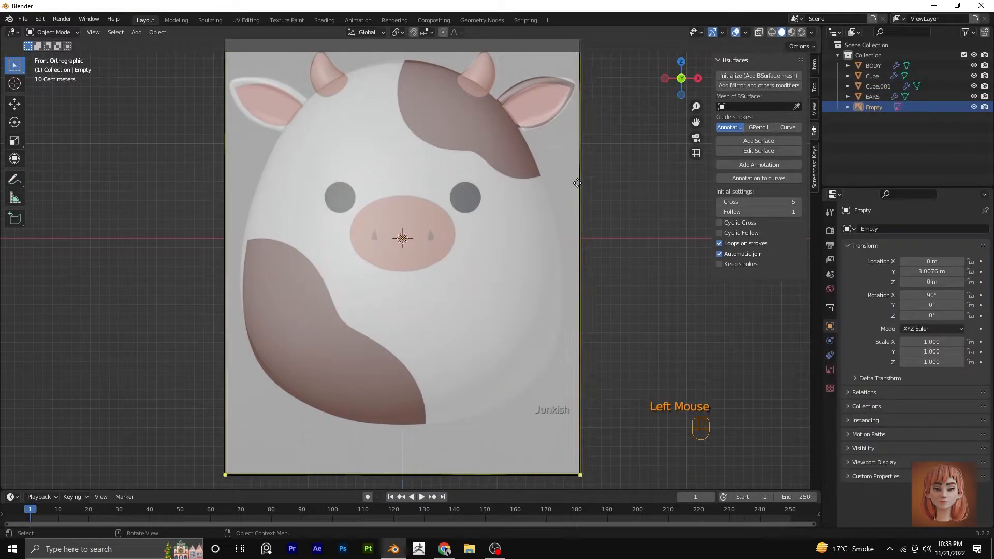
left_click(829, 370)
left_click_drag(941, 352, 916, 352)
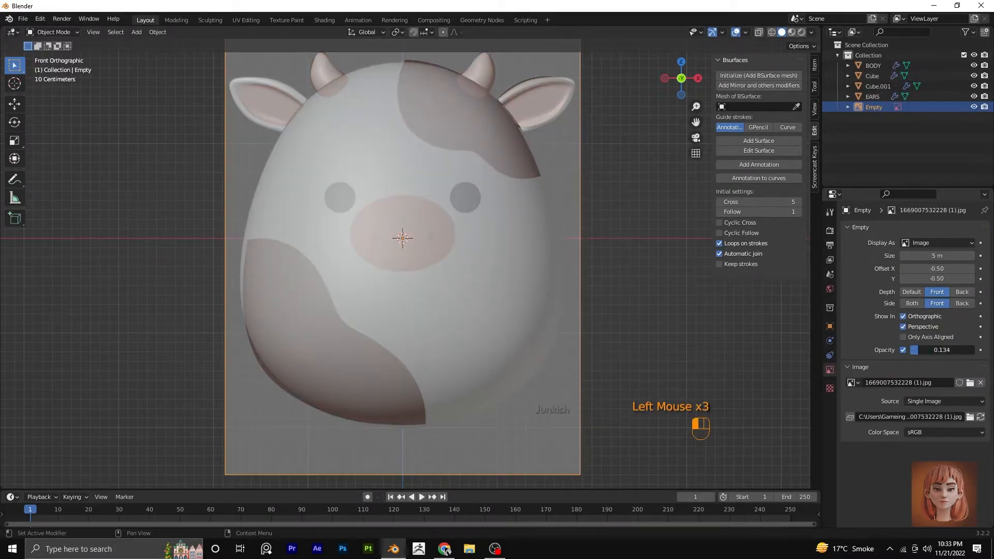
left_click(421, 240)
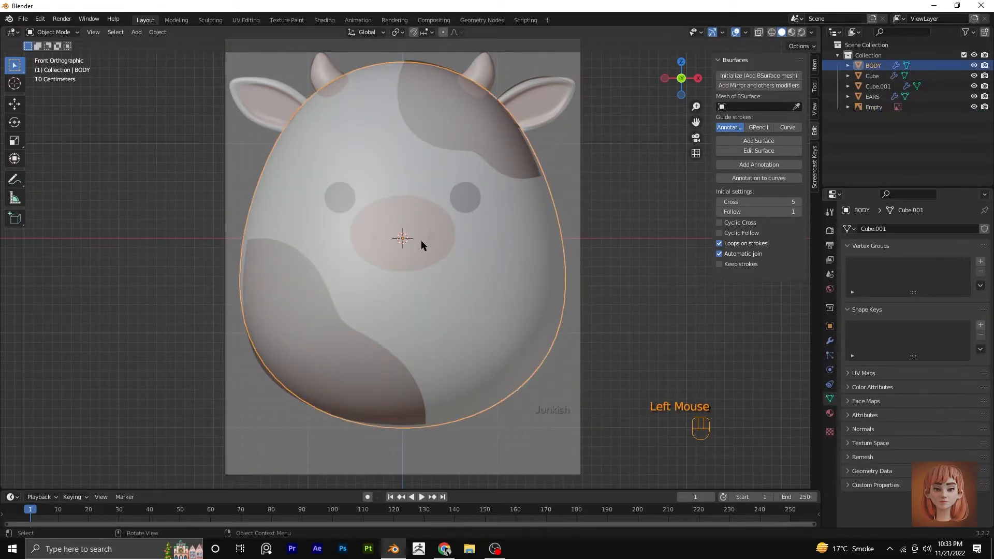
Fit the new cube to the reference snout by scaling it down uniformly, flattening it along Z and adjusting its height.
left_click(869, 87)
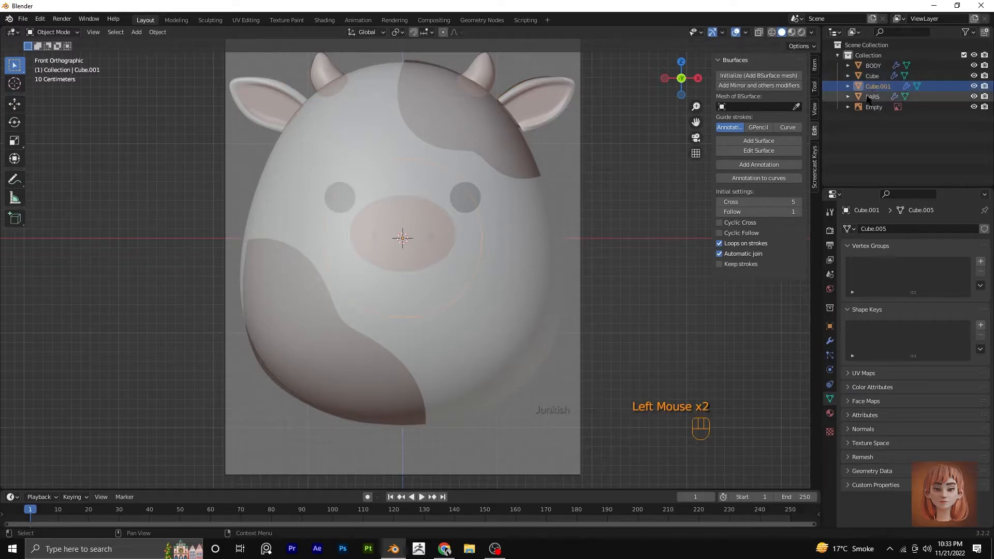
key("s")
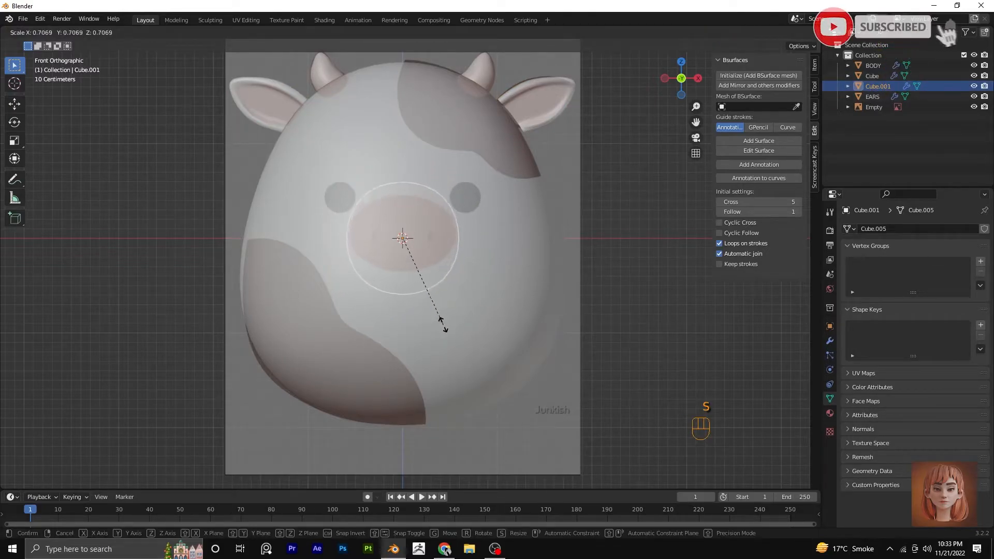
left_click(434, 344)
key("s")
key("z")
left_click(437, 310)
key("g")
key("z")
left_click(439, 308)
left_click(519, 328)
Replace the snout's Subdivision modifier with a fresh Subdivision Surface modifier at viewport level 1.
key("Tab")
key("Tab")
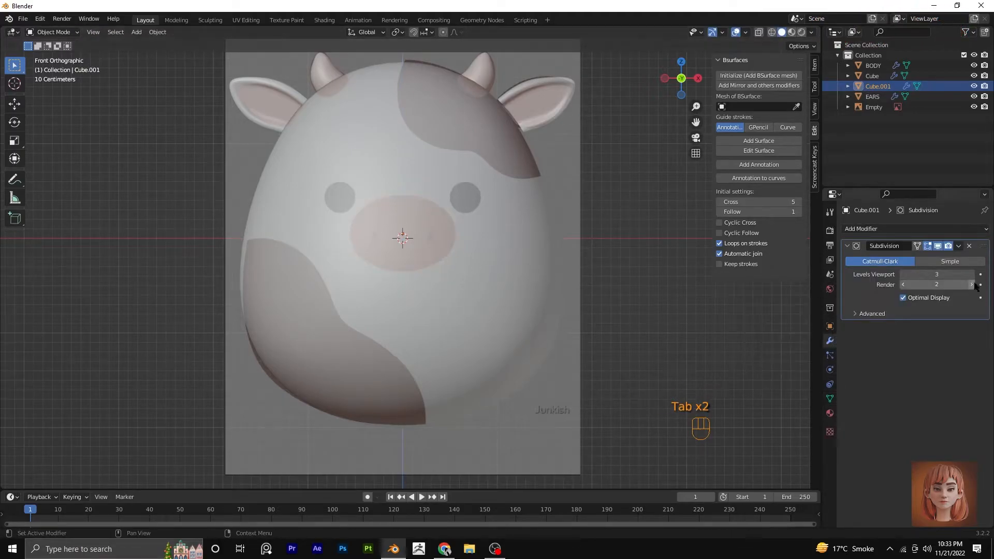
left_click(903, 273)
left_click(916, 246)
key("Tab")
key("Tab")
left_click(968, 246)
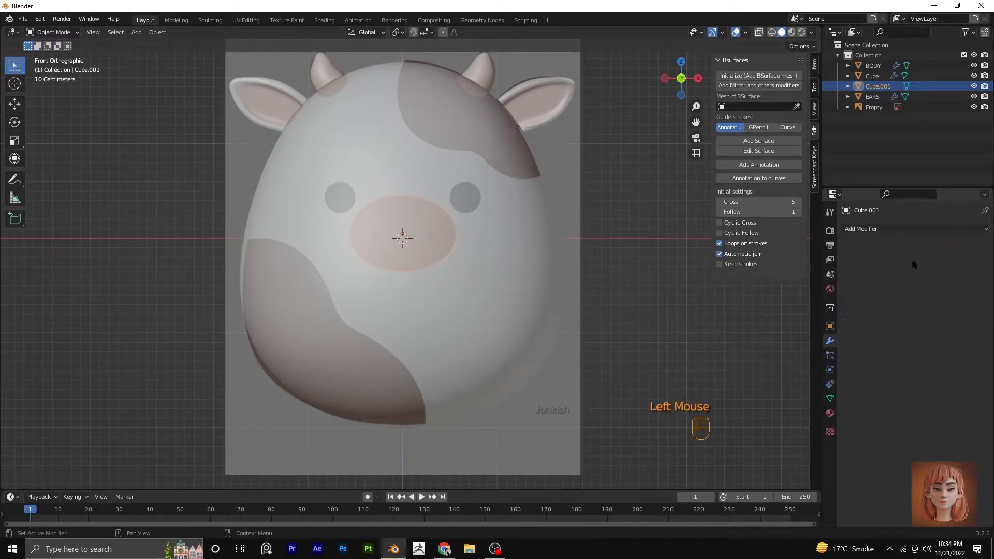
left_click(879, 229)
left_click(795, 419)
In the right side view, fine-tune the snout's height and move it along Y to the front surface of the body.
key("KP_3")
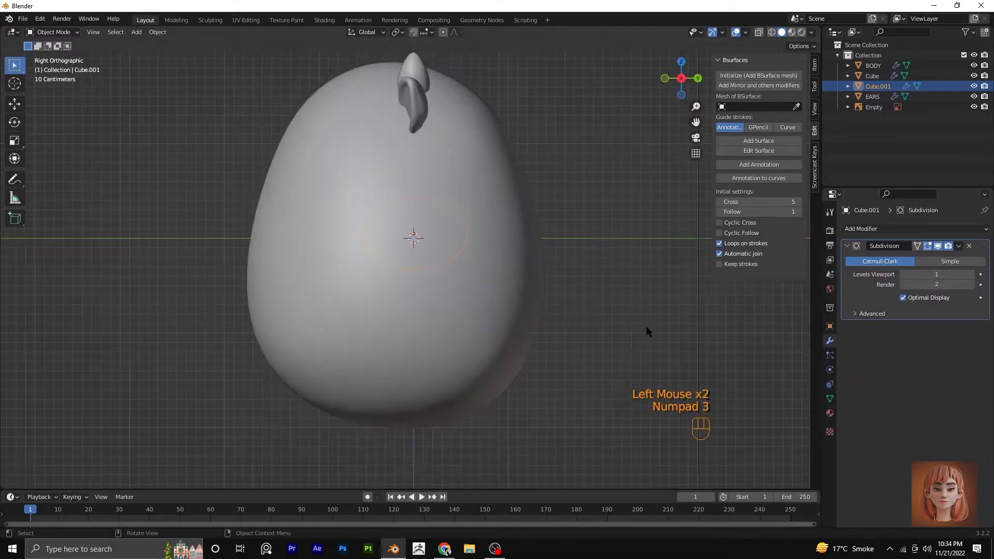
key("g")
key("z")
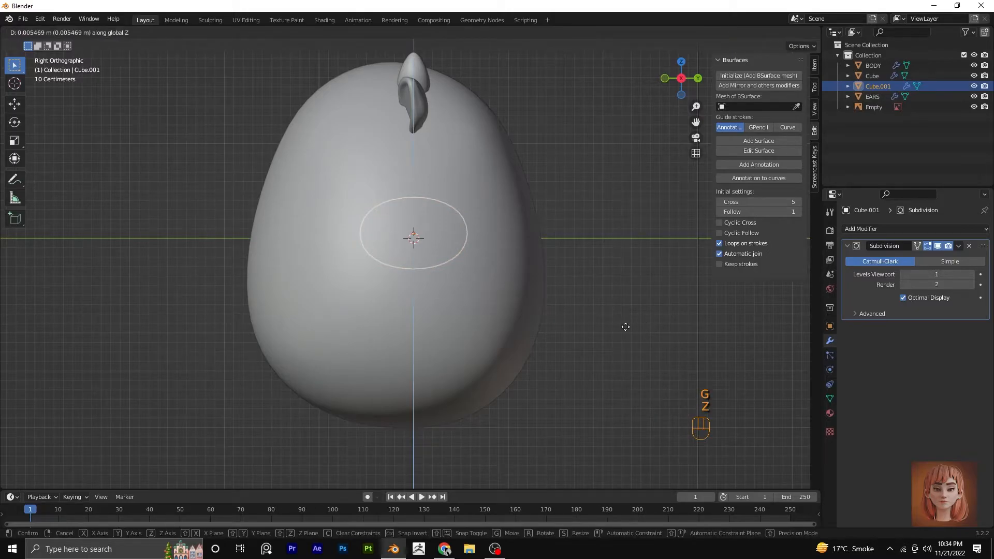
left_click(595, 330)
key("g")
key("y")
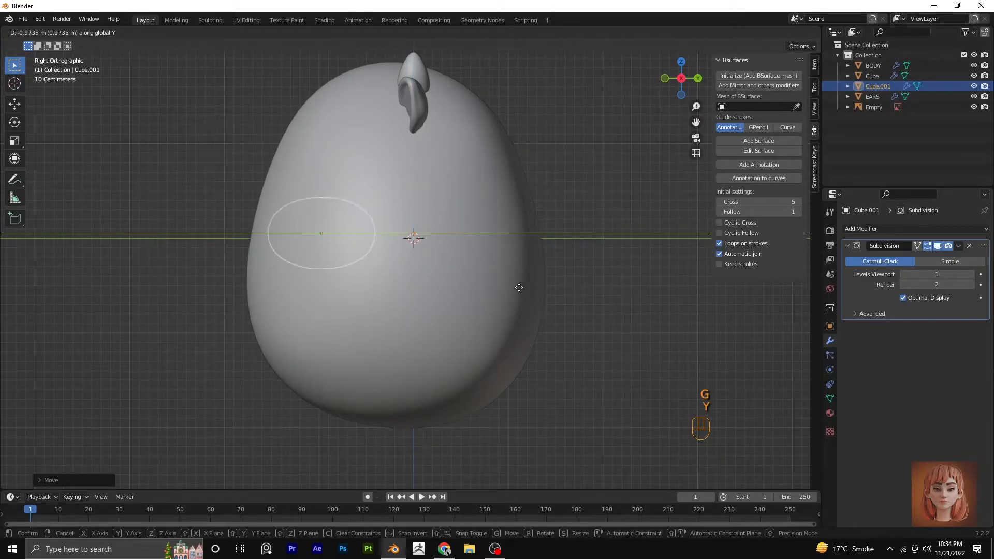
left_click(471, 293)
Flatten the snout along Y and move it along Y until it sits clear in front of the body.
key("s")
key("y")
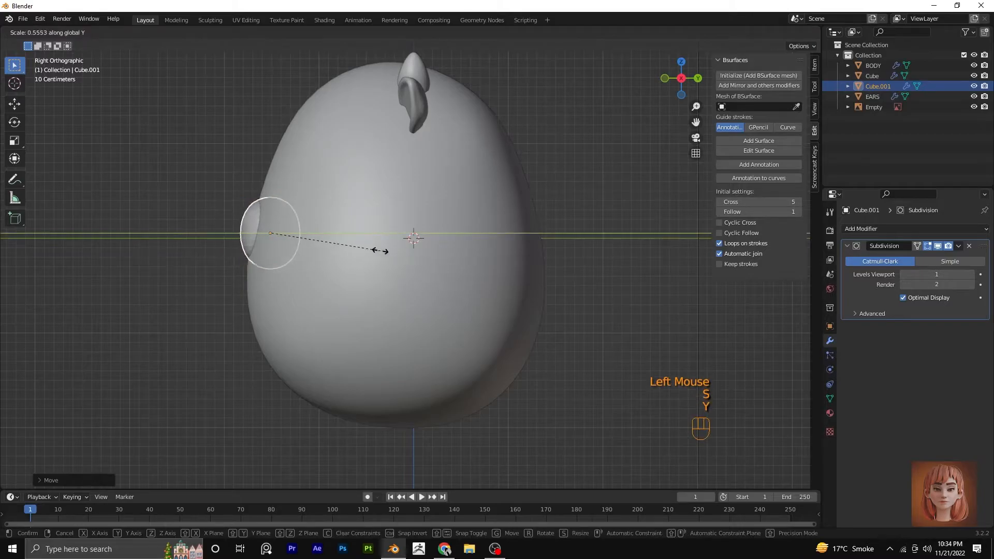
left_click(351, 253)
key("g")
key("y")
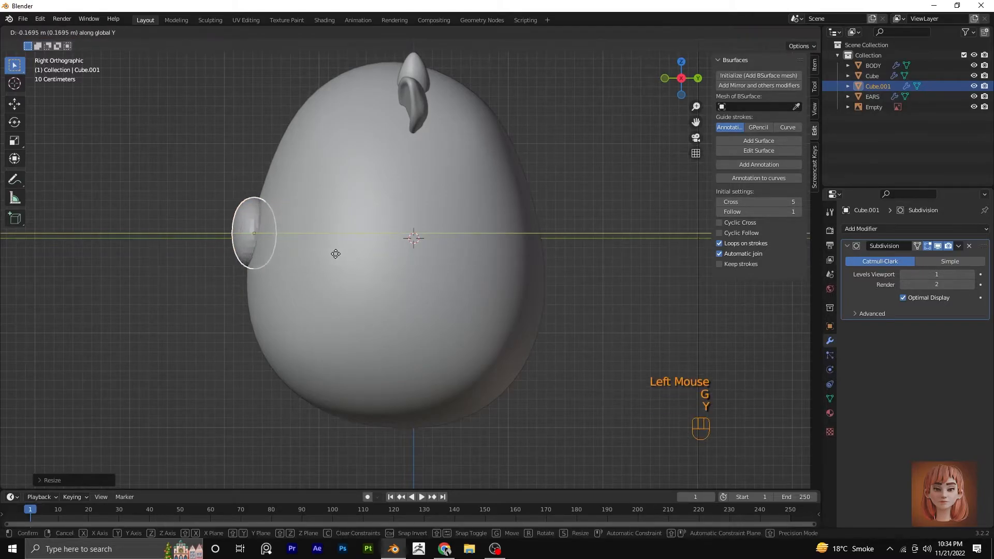
left_click(293, 255)
key("s")
key("y")
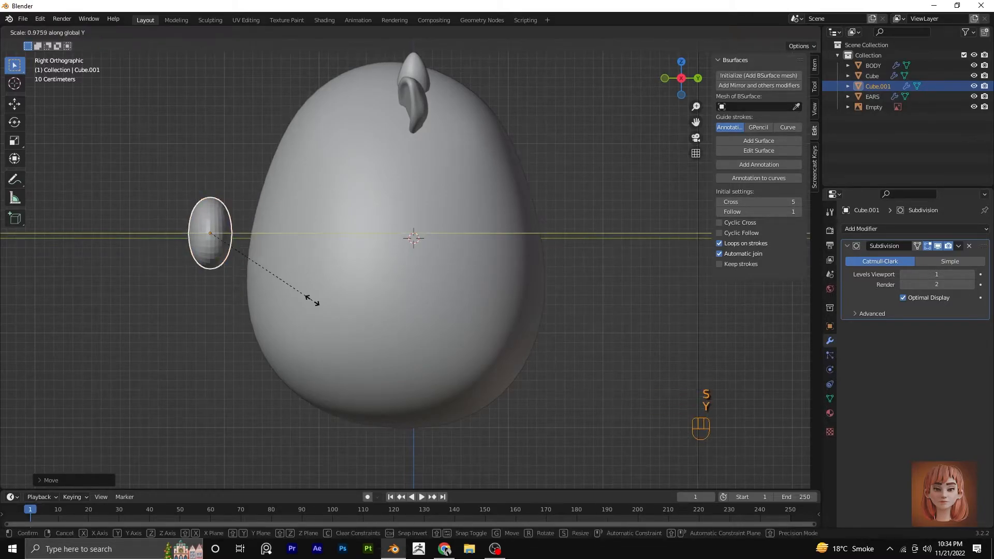
left_click(293, 295)
Shade the snout smooth, raise its Subdivision viewport level to 2 and show the modifier on the edit cage.
key("KP_1")
scroll(294, 293, "up", 3)
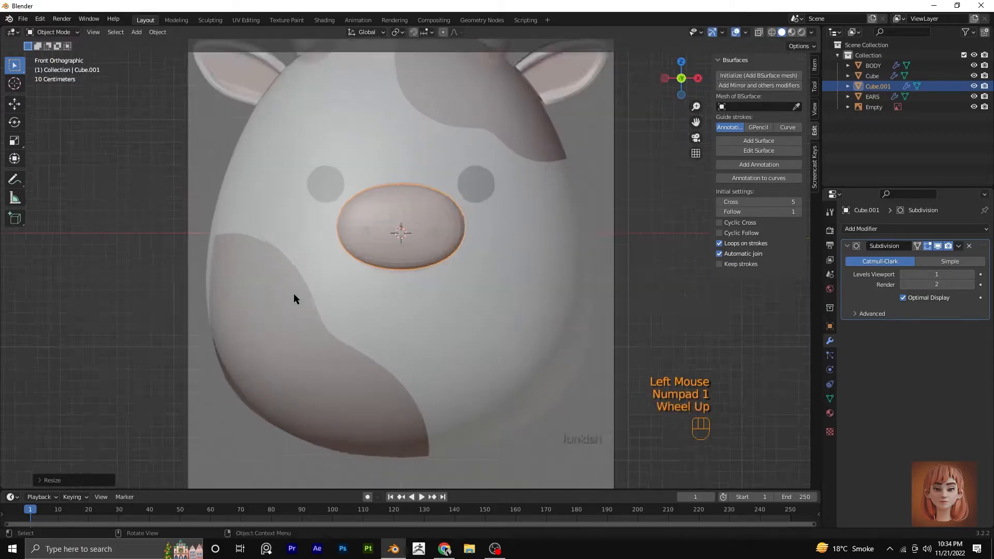
right_click(411, 180)
left_click(411, 179)
scroll(413, 264, "up", 1)
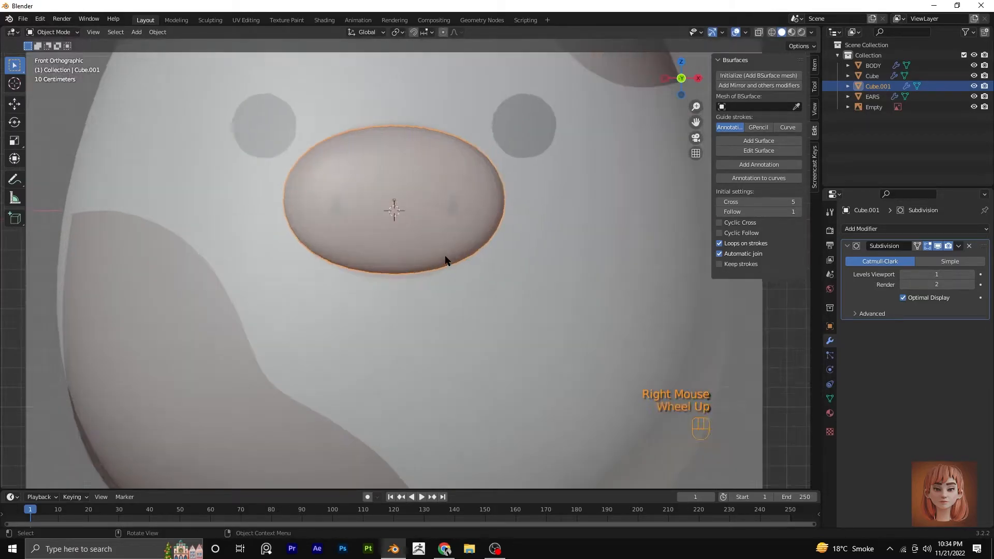
left_click(971, 275)
left_click(916, 246)
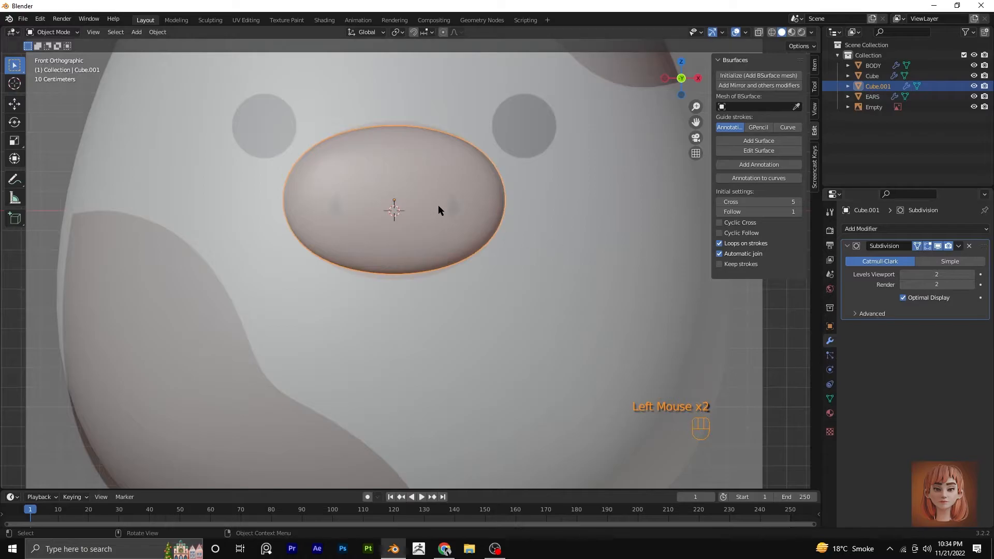
Delete the faces of the snout's negative-X half in Edit Mode, leaving only the positive-X half.
key("Tab")
left_click(454, 210)
left_click(109, 32)
left_click(455, 218)
left_click(457, 196, "shift")
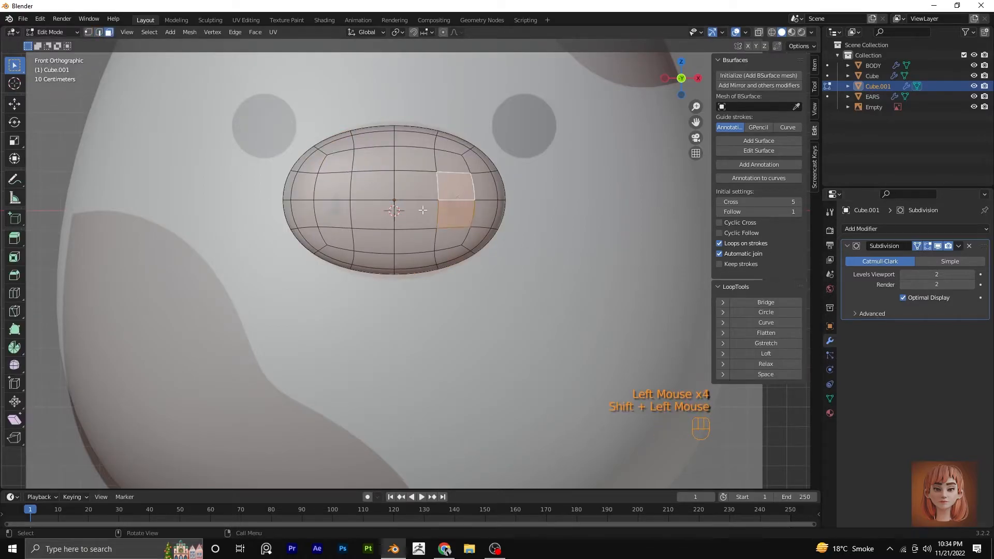
key("alt+z")
left_click_drag(259, 124, 374, 349)
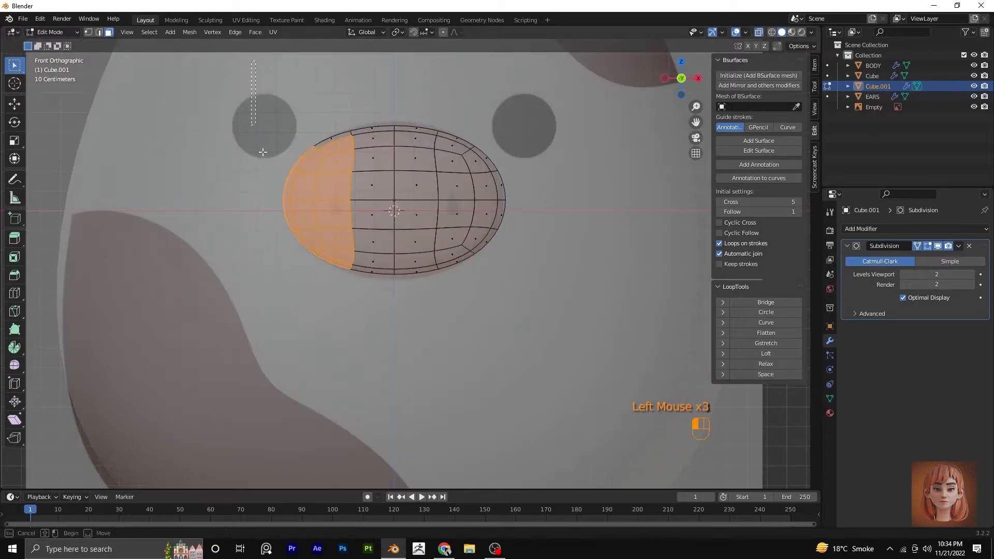
key("x")
left_click(376, 352)
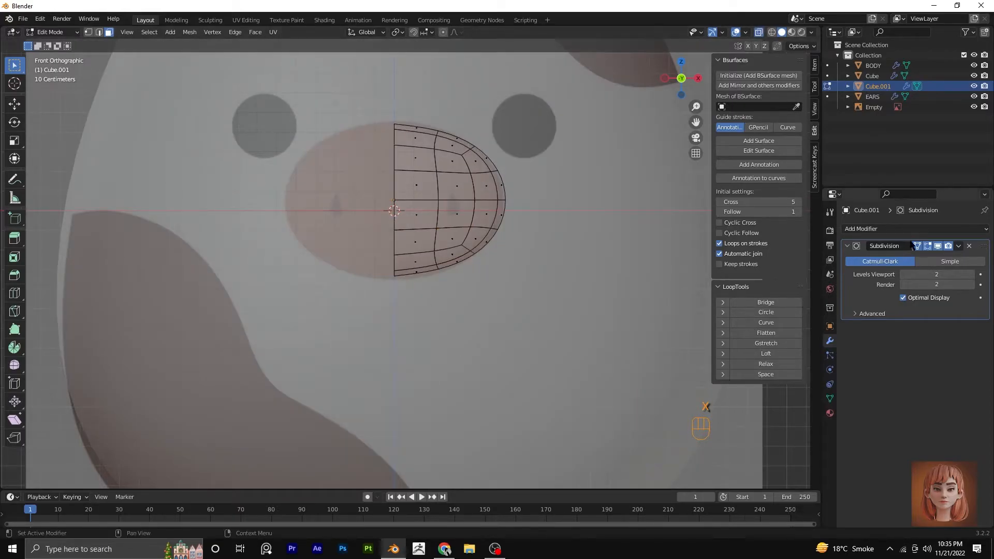
Add an X-axis Mirror modifier with cage display and Clipping to the snout, placed above the Subdivision modifier.
left_click(909, 227)
left_click(778, 348)
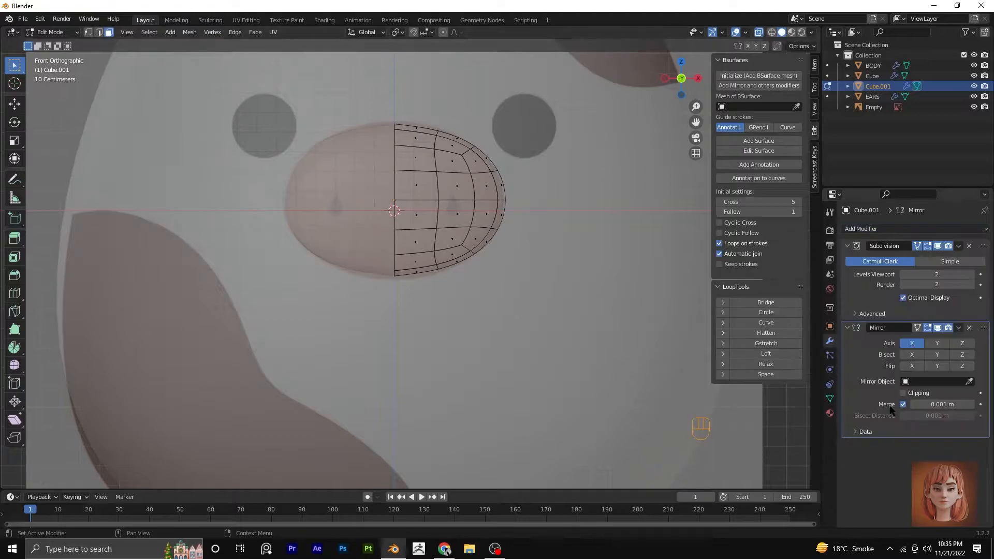
left_click(916, 327)
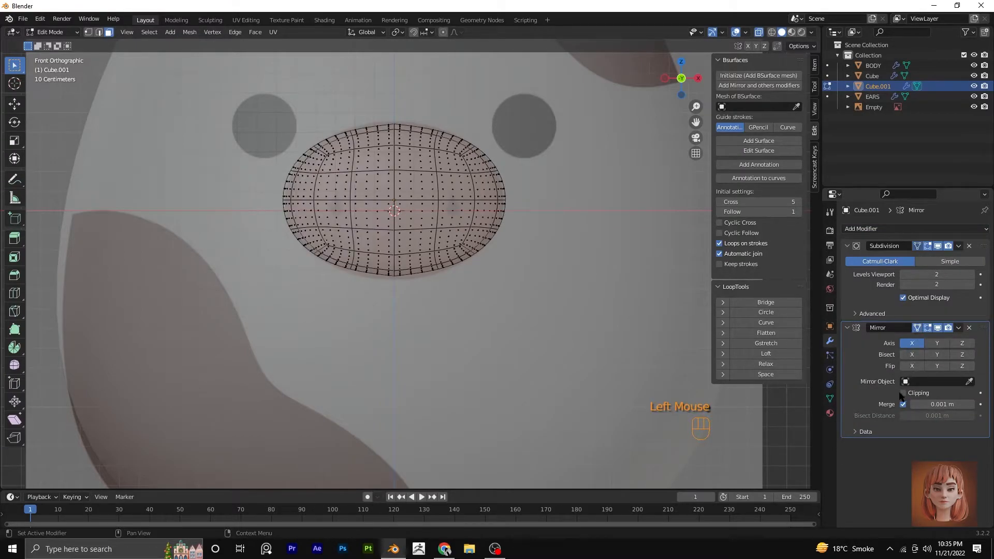
left_click_drag(983, 328, 984, 247)
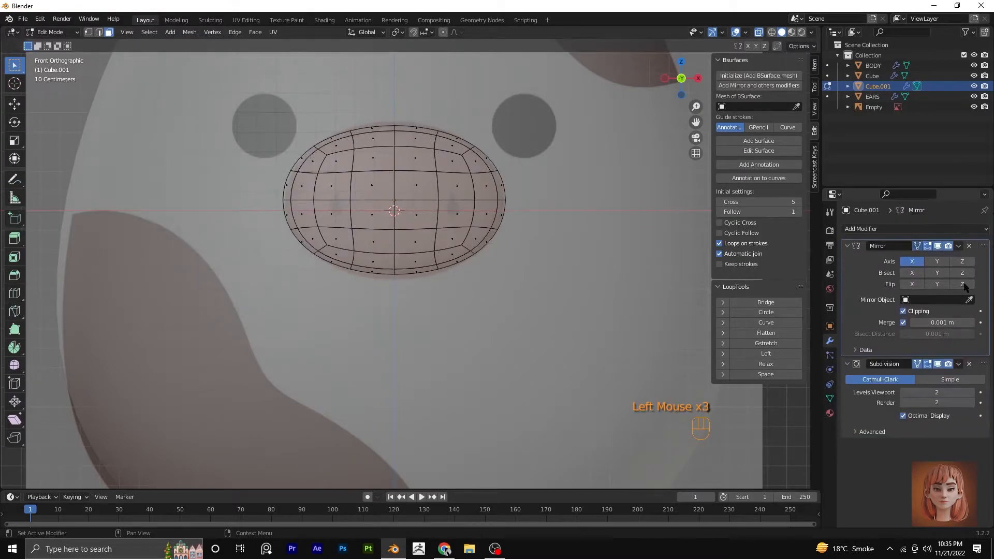
Inset the two stacked front faces at the snout's nostril position together by about 0.08 m.
left_click(758, 32)
left_click(461, 193)
left_click(455, 215, "shift")
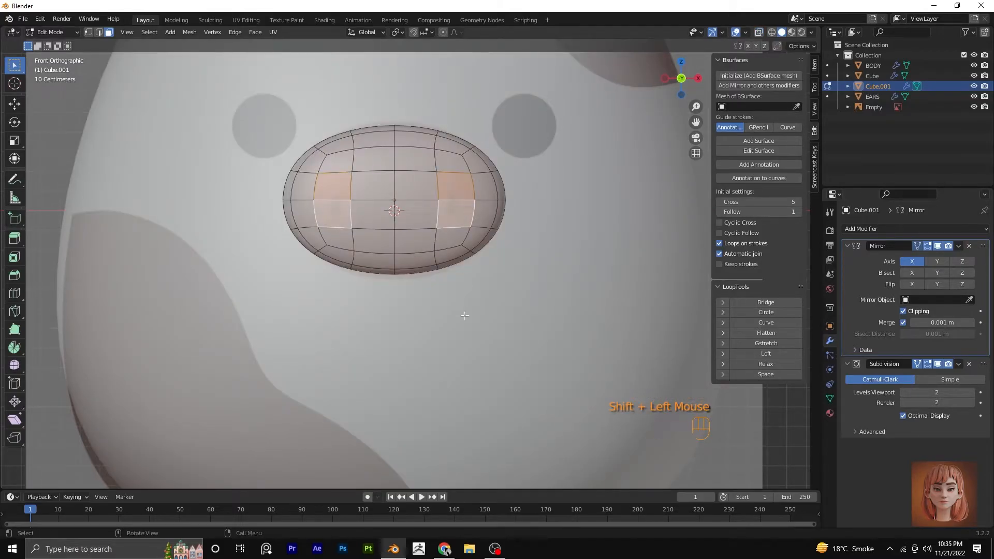
key("i")
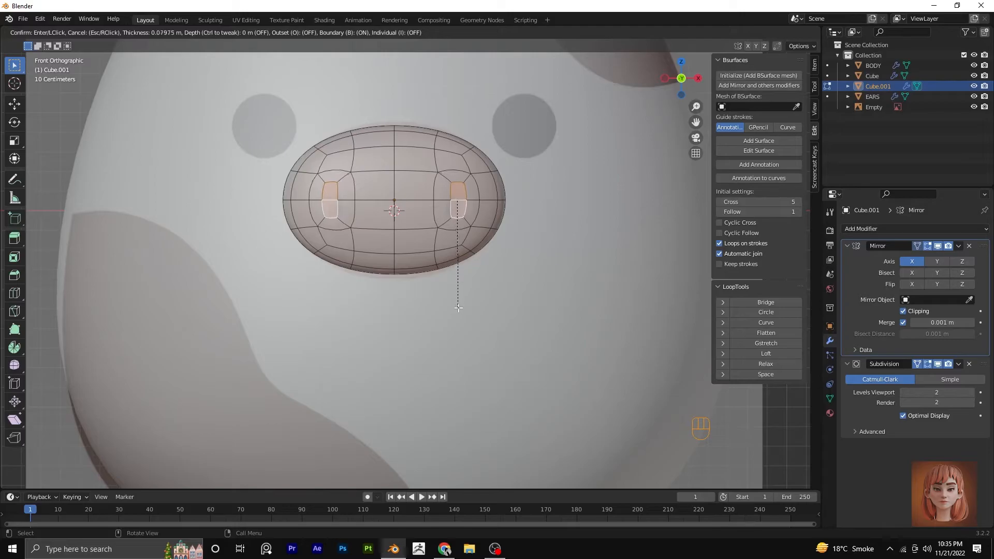
left_click(458, 308)
Extrude the inset nostril faces inward into the snout and scale the extruded faces down.
scroll(458, 308, "down", 1)
middle_click_drag(458, 308, 251, 299)
scroll(421, 317, "down", 3)
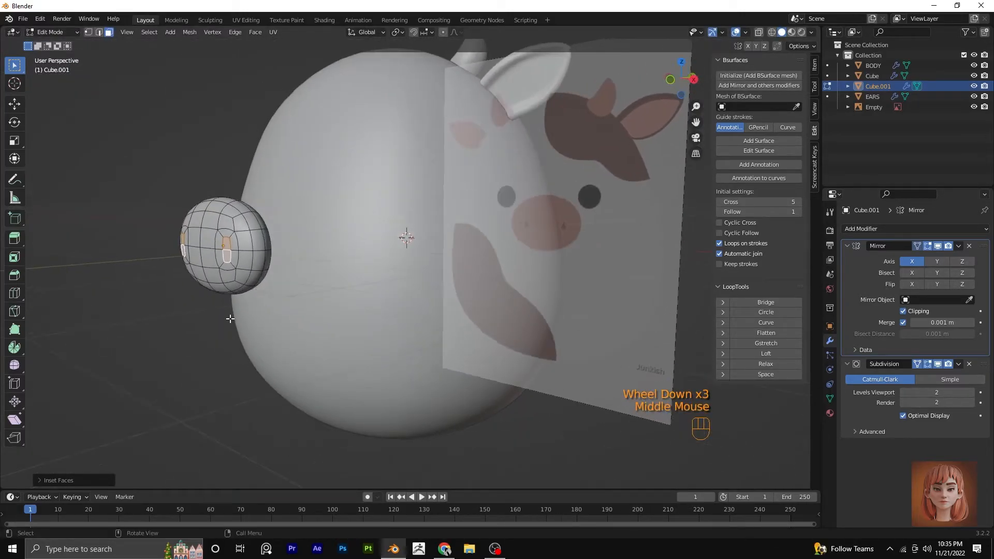
key("e")
left_click(233, 318)
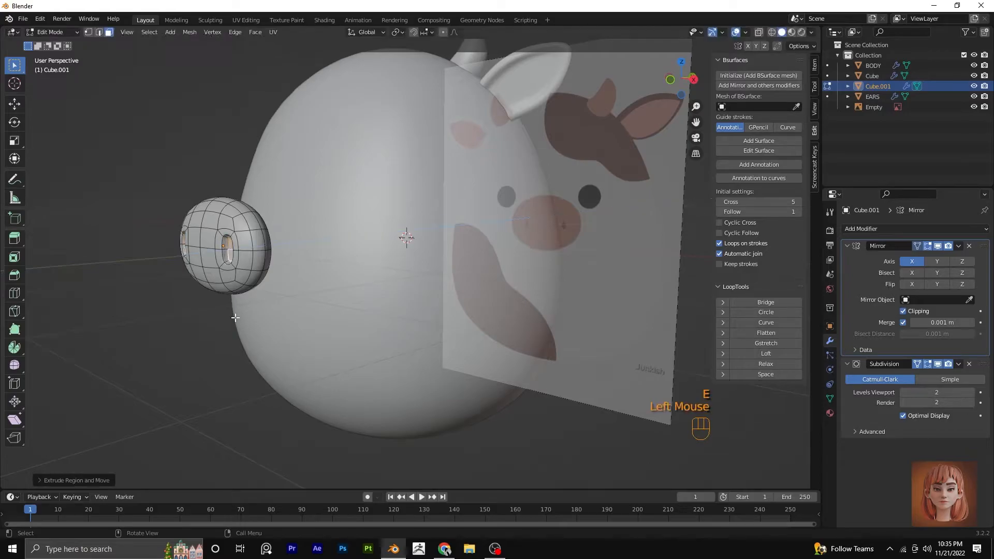
key("KP_1")
scroll(494, 284, "up", 4)
key("s")
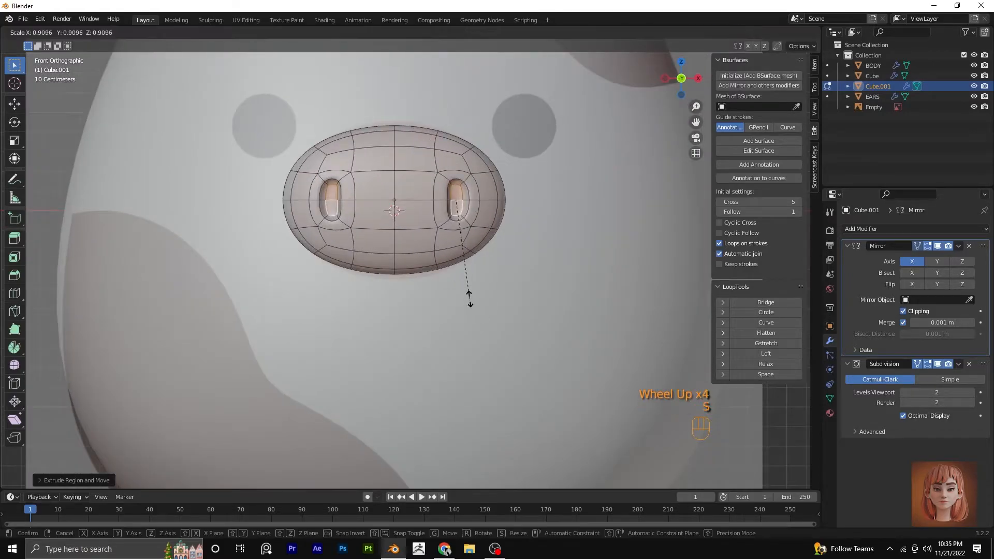
left_click(465, 253)
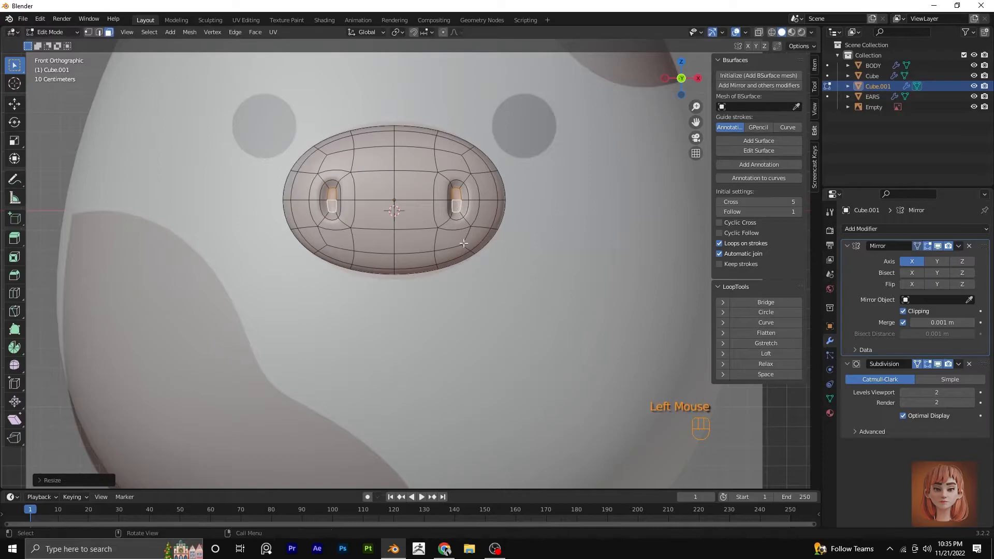
Scale down the upper wall face inside the nostril slightly and return to Object Mode.
left_click(466, 199, "alt")
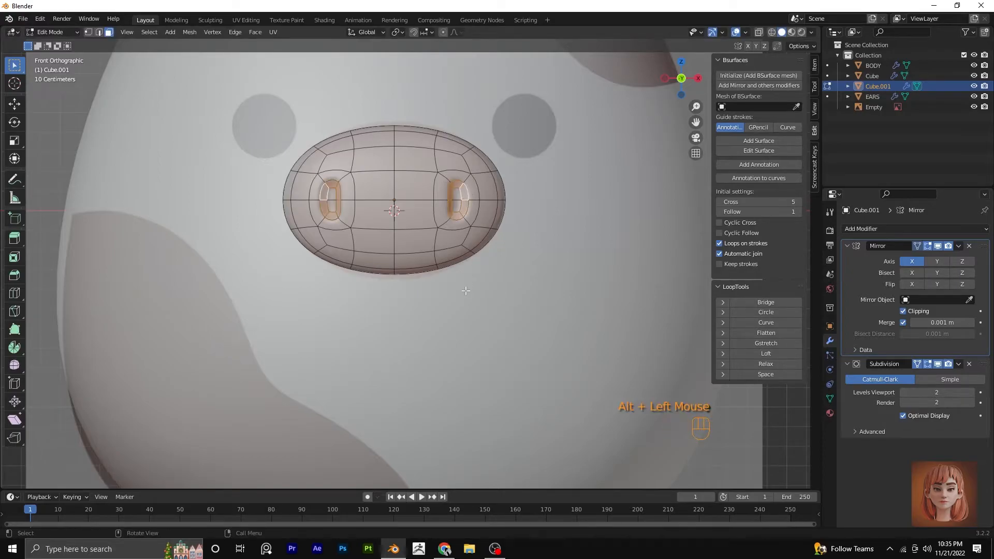
left_click(449, 185)
left_click(451, 185)
key("s")
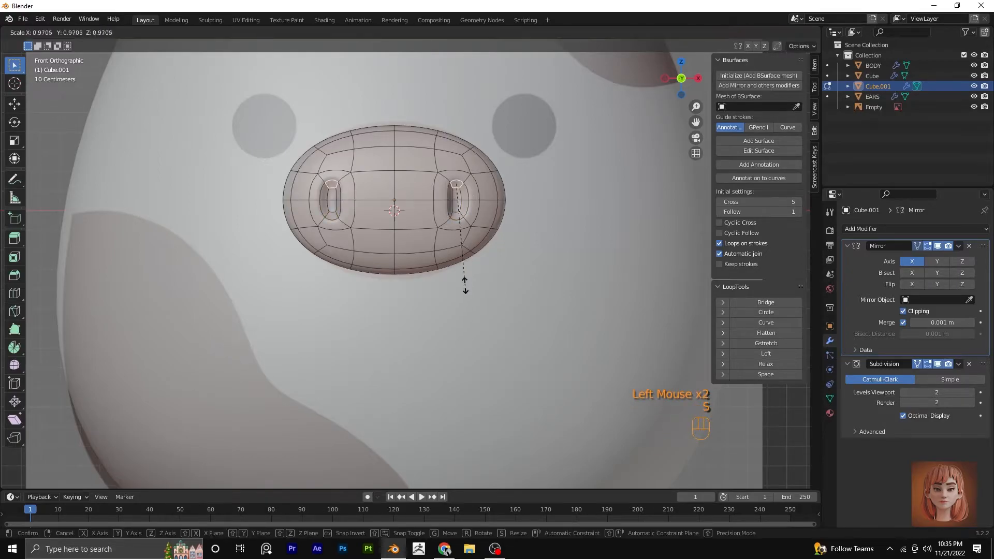
left_click(461, 256)
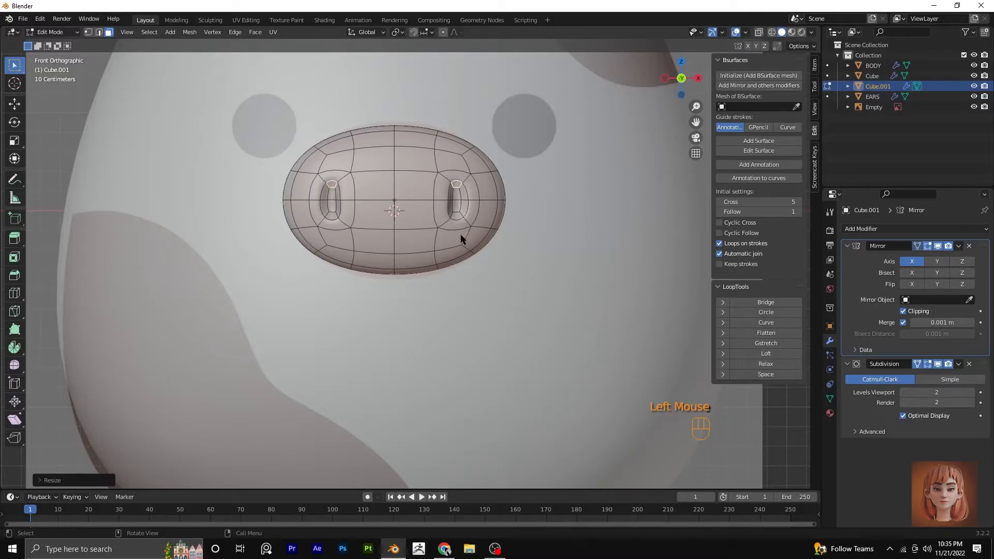
key("Tab")
scroll(460, 235, "down", 3)
left_click(414, 249)
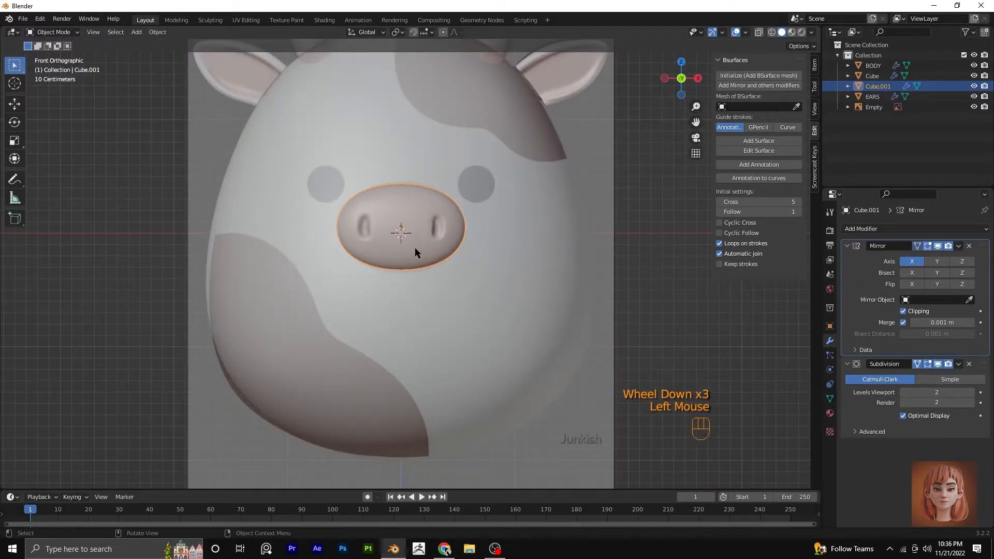
In the right side view, move the snout back against the body and tilt it to follow the body's front slope.
scroll(415, 249, "down", 1)
middle_click_drag(488, 257, 419, 268)
key("KP_3")
scroll(421, 268, "up", 2)
scroll(298, 259, "down", 1)
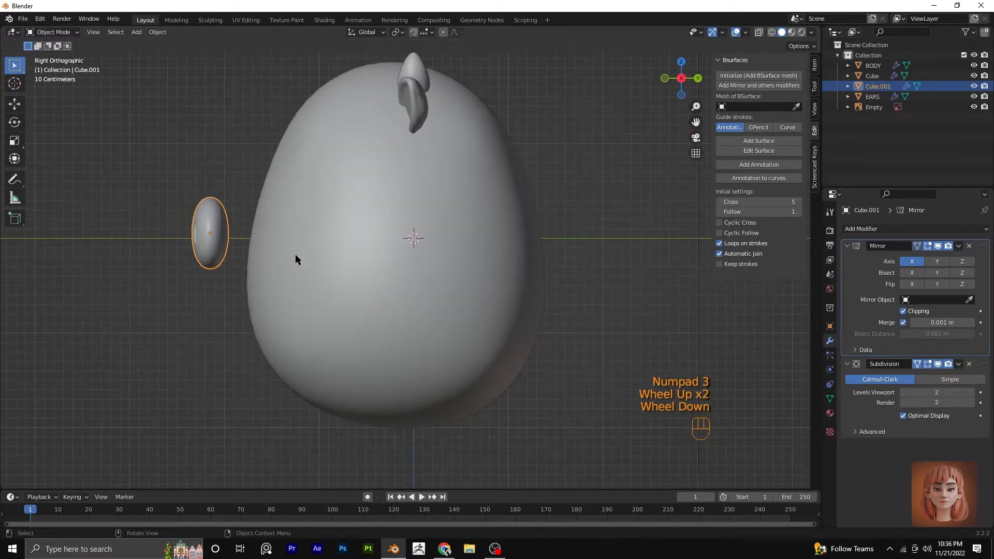
key("g")
key("y")
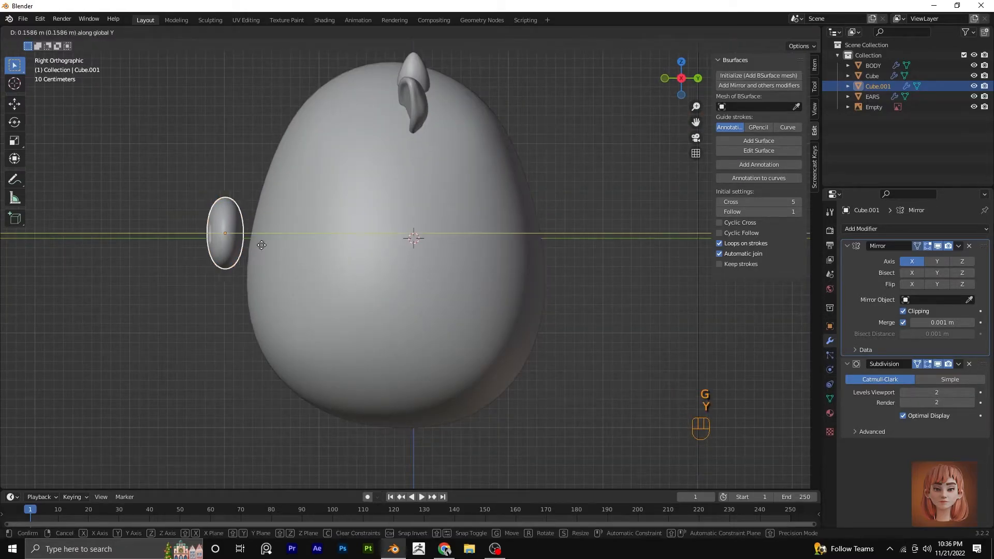
left_click(253, 275)
key("r")
left_click(246, 276)
key("g")
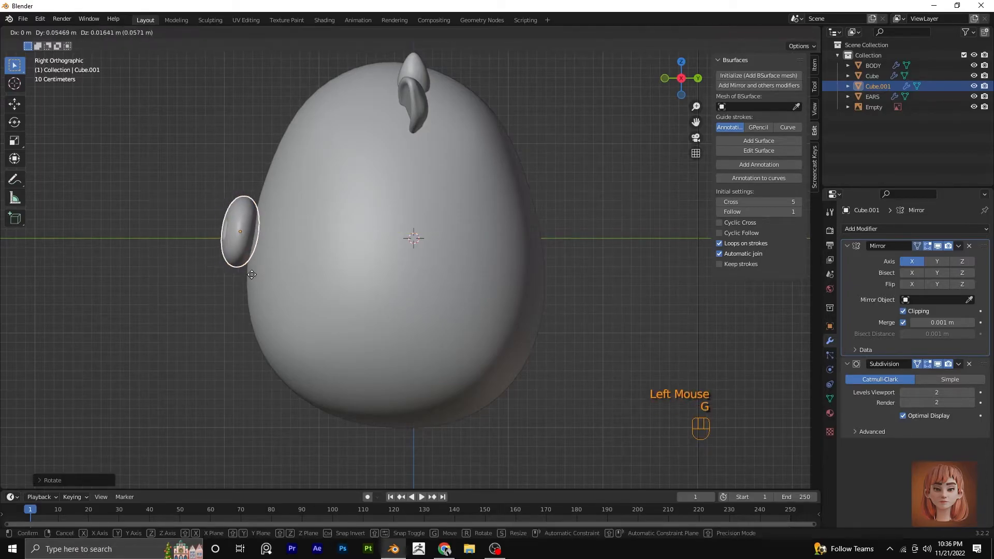
left_click(262, 274)
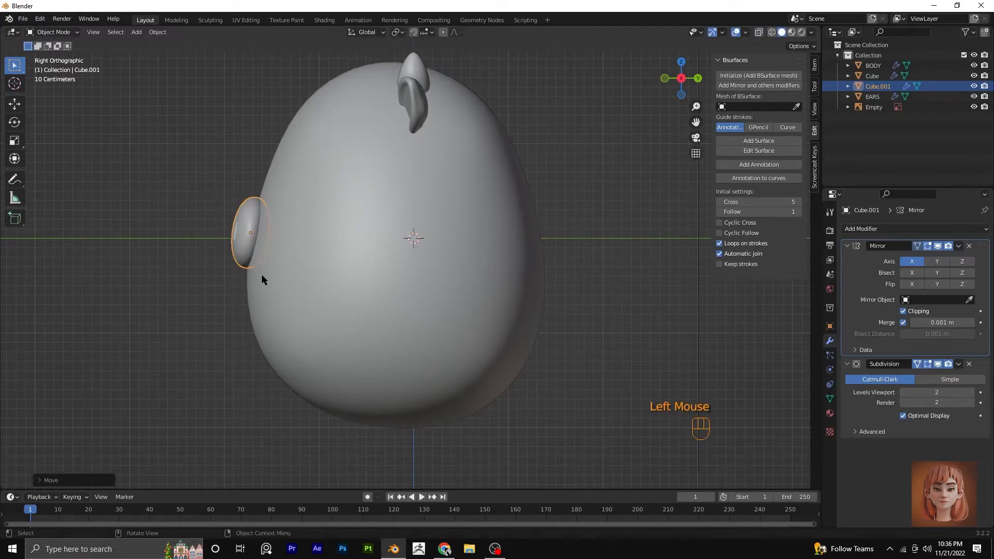
Thin the snout along Y to about 0.6 of its depth.
key("s")
key("y")
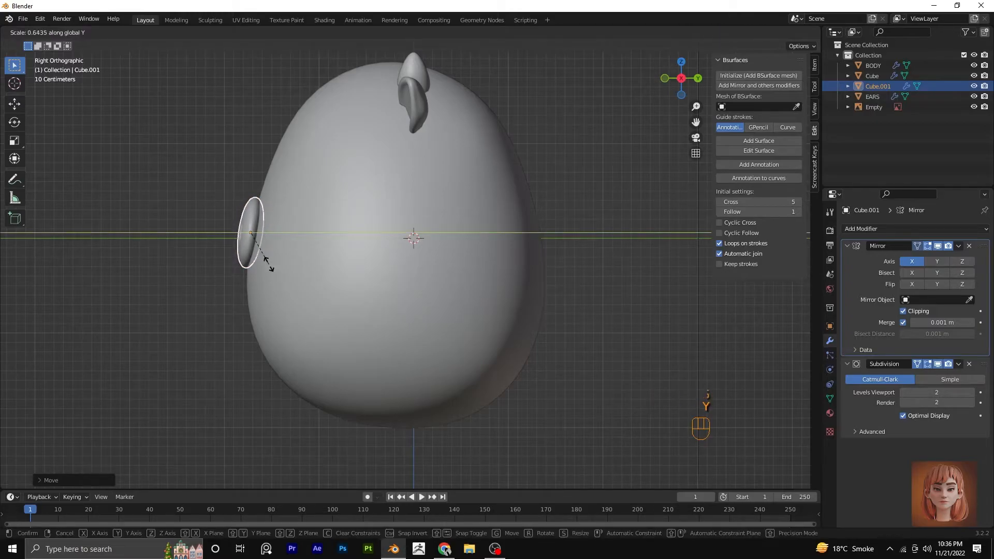
left_click(266, 262)
Move a side vertex of the snout toward the body in Edit Mode, using smooth proportional editing with a small radius.
middle_click_drag(266, 261, 268, 197)
scroll(268, 197, "up", 1)
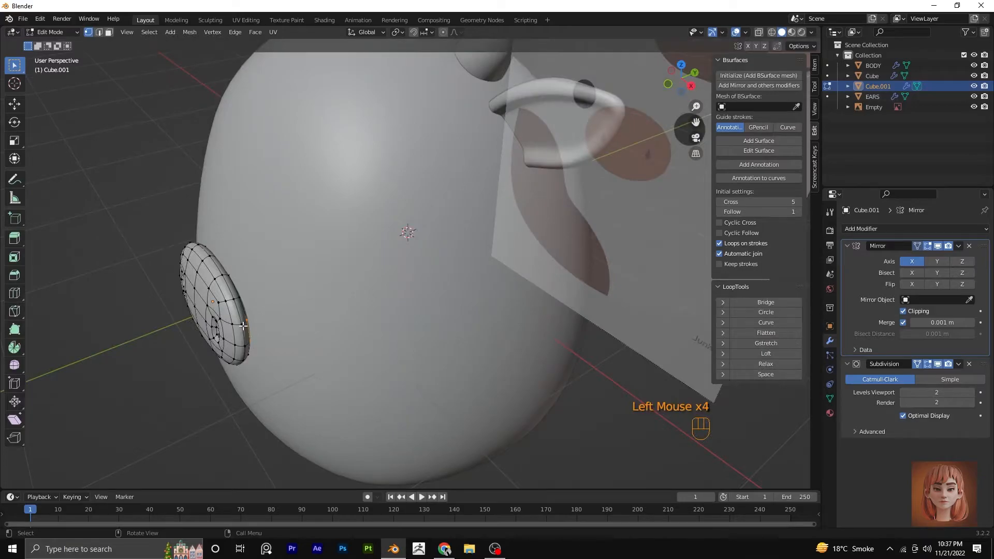
middle_click_drag(244, 326, 219, 317)
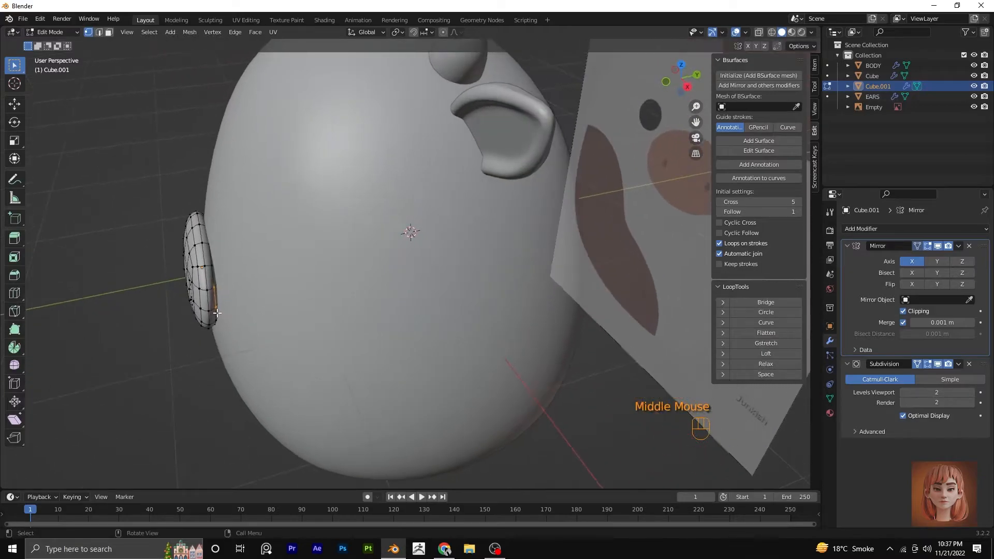
left_click(205, 294)
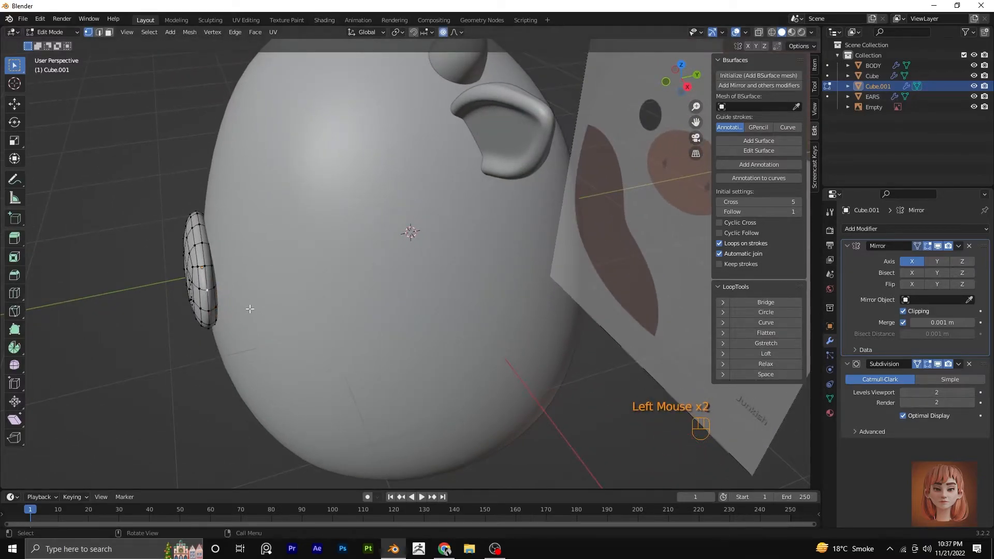
key("g")
scroll(235, 297, "up", 5)
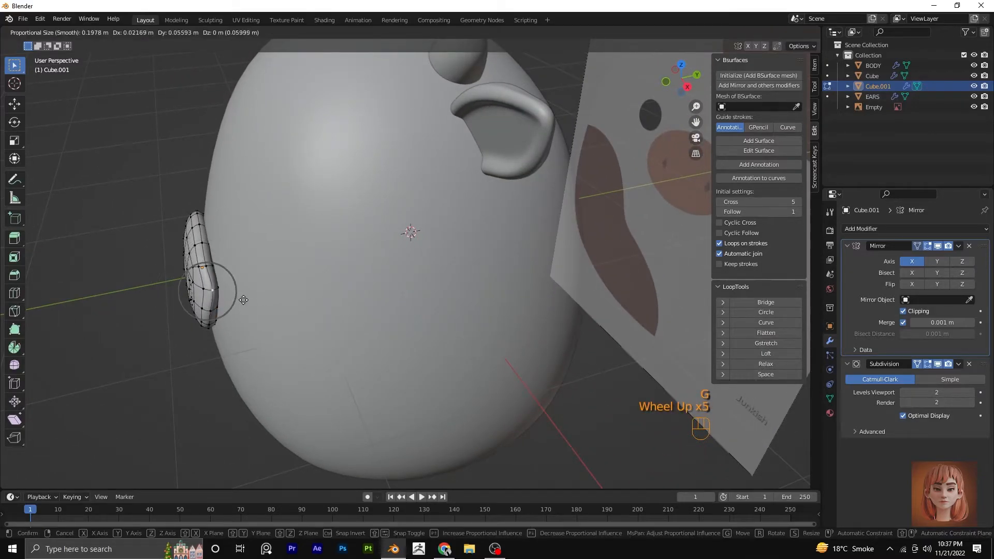
left_click(231, 295)
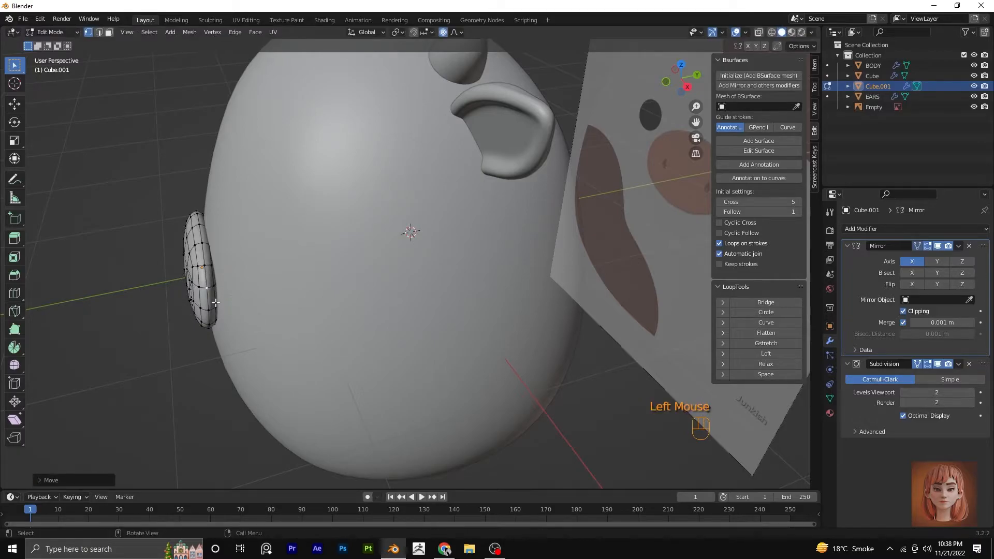
Pull the lower side vertices of the snout back toward the body one at a time, using smooth proportional editing.
left_click(209, 307)
left_click(216, 290)
key("g")
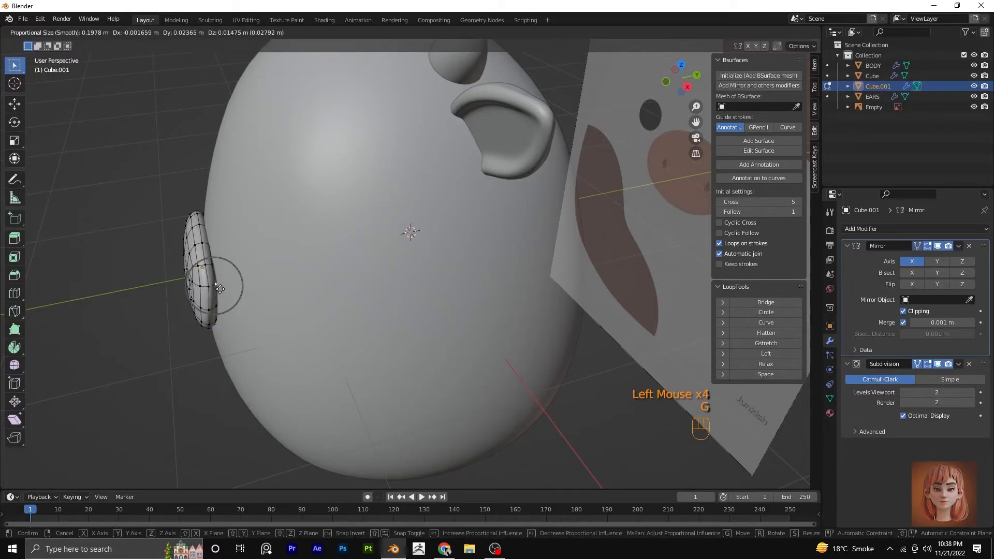
left_click(221, 290)
left_click(214, 311)
left_click(218, 310)
key("g")
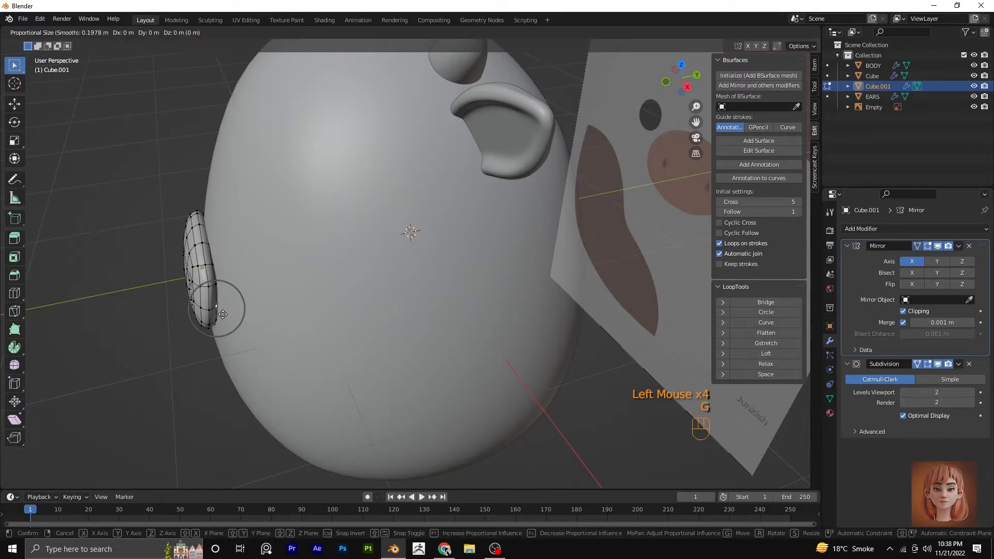
left_click(223, 310)
left_click(217, 326)
key("g")
left_click(224, 328)
Move two more vertices on the snout's side edge closer to the body surface and check the fit in front view.
middle_click_drag(224, 329, 240, 295)
left_click(261, 290)
left_click(218, 264)
key("g")
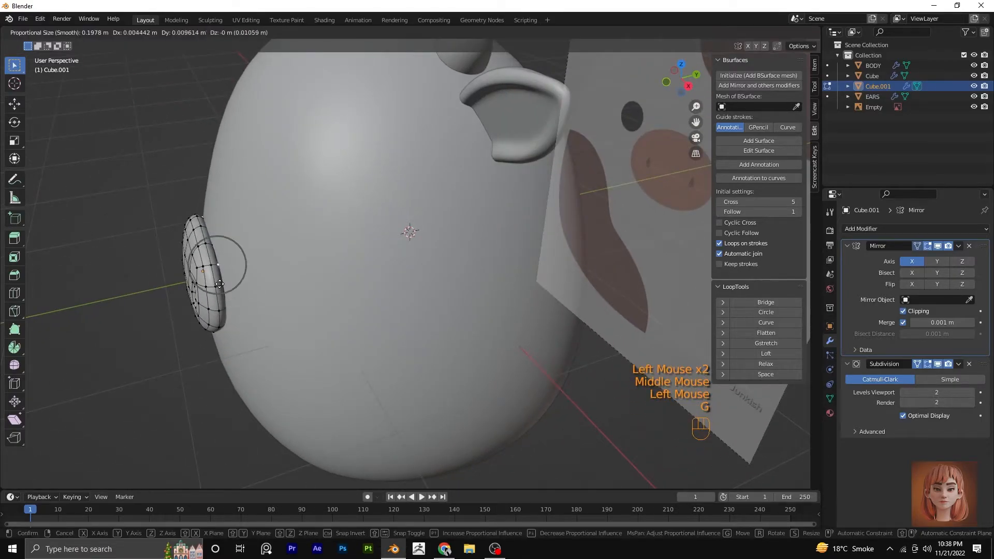
left_click(223, 264)
left_click(225, 289)
key("g")
left_click(227, 283)
middle_click_drag(228, 284, 337, 273)
key("KP_1")
scroll(371, 259, "down", 2)
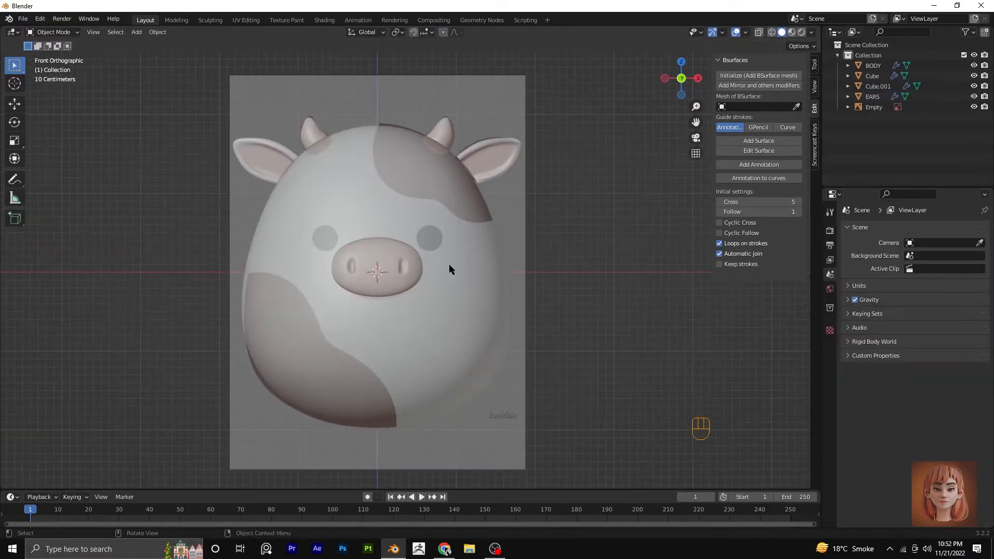
Add a plane mesh in Object Mode and enter Edit Mode on it.
left_click(431, 265)
key("shift+a")
mouse_move(409, 242)
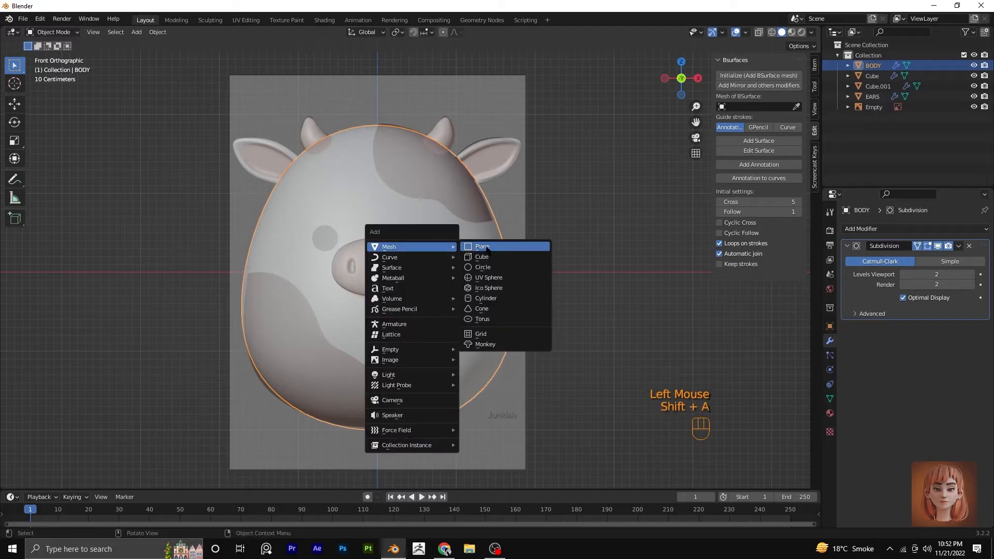
left_click(487, 243)
left_click(76, 33)
left_click(66, 57)
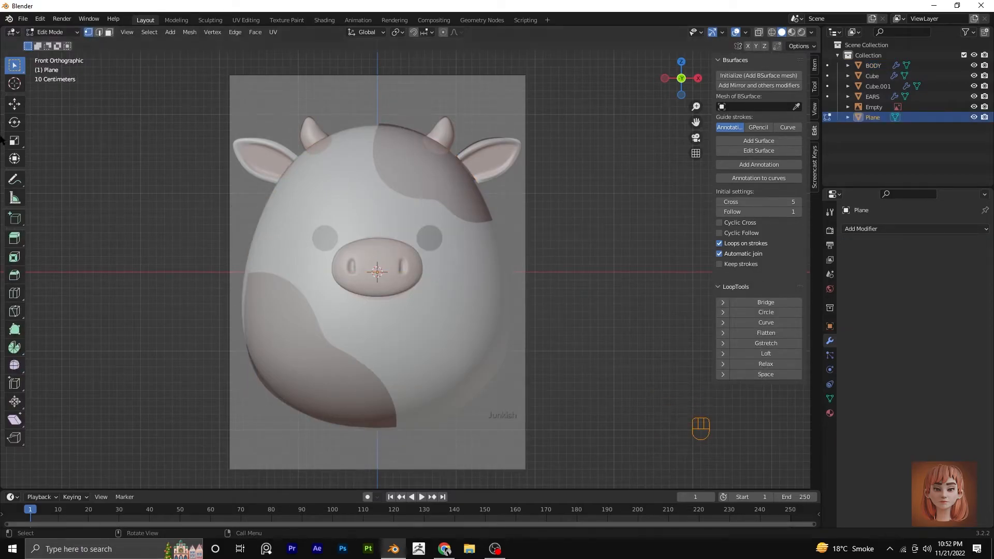
Move the plane's geometry along X until it lies clear of the body, left of the character.
left_click(15, 104)
left_click_drag(377, 272, 383, 272)
left_click_drag(238, 289, 210, 273)
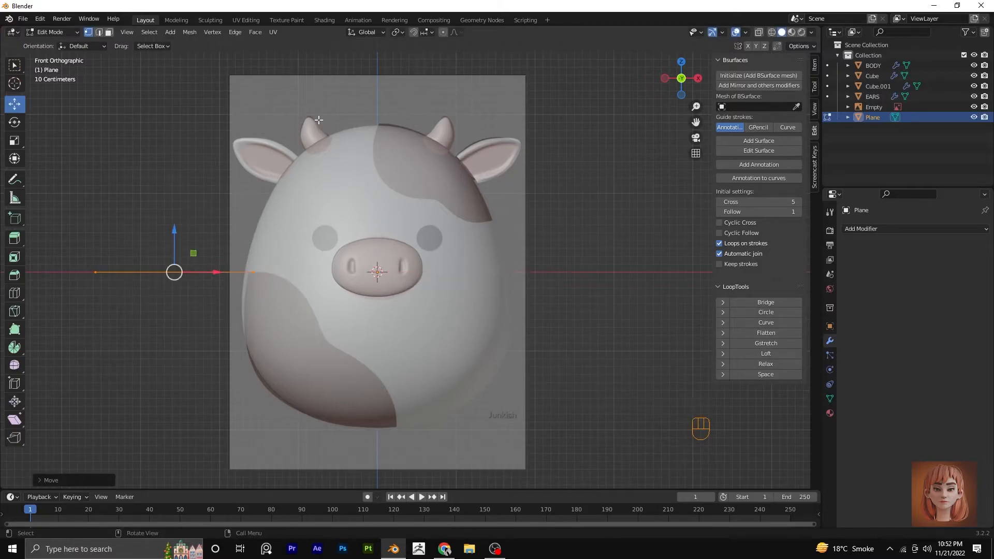
Set snapping to Face with Closest, Backface Culling, Align Rotation to Target and Project Individual Elements, affecting move, rotate and scale.
left_click(428, 32)
left_click(409, 94)
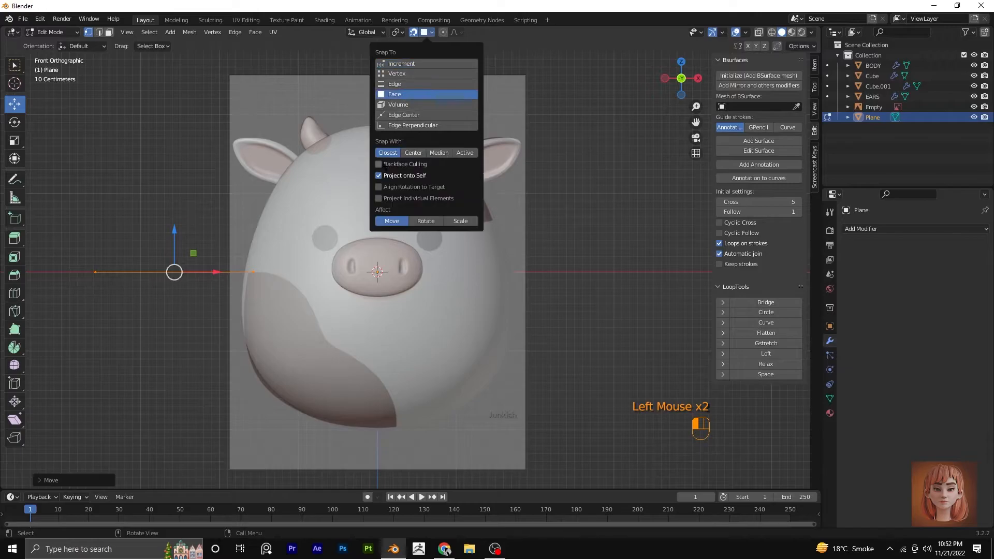
left_click(386, 153)
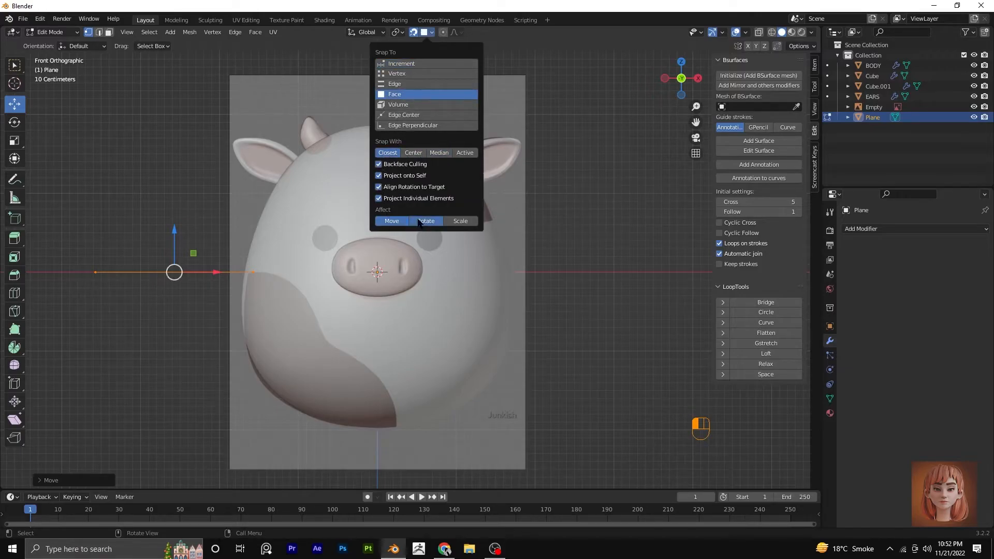
left_click(457, 222)
Merge all of the plane's vertices into one and move that vertex onto the body near the right-hand eye.
left_click(119, 292)
left_click(104, 282)
key("a")
key("m")
left_click(133, 305)
key("g")
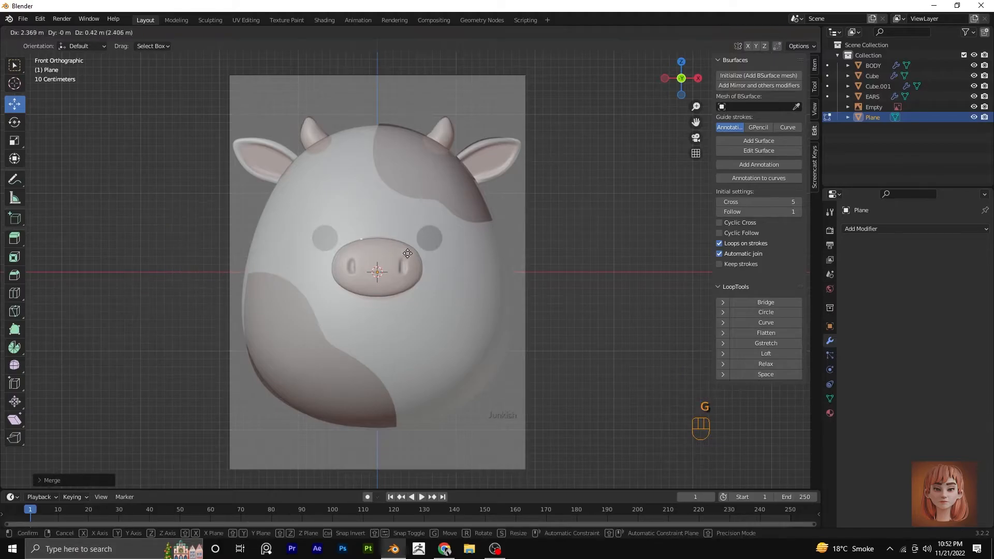
left_click(471, 242)
Place the vertex at the top of the right-hand reference eye and extrude two vertices along its right edge.
scroll(471, 243, "down", 1)
scroll(474, 231, "up", 4)
middle_click_drag(474, 231, 473, 288, "shift")
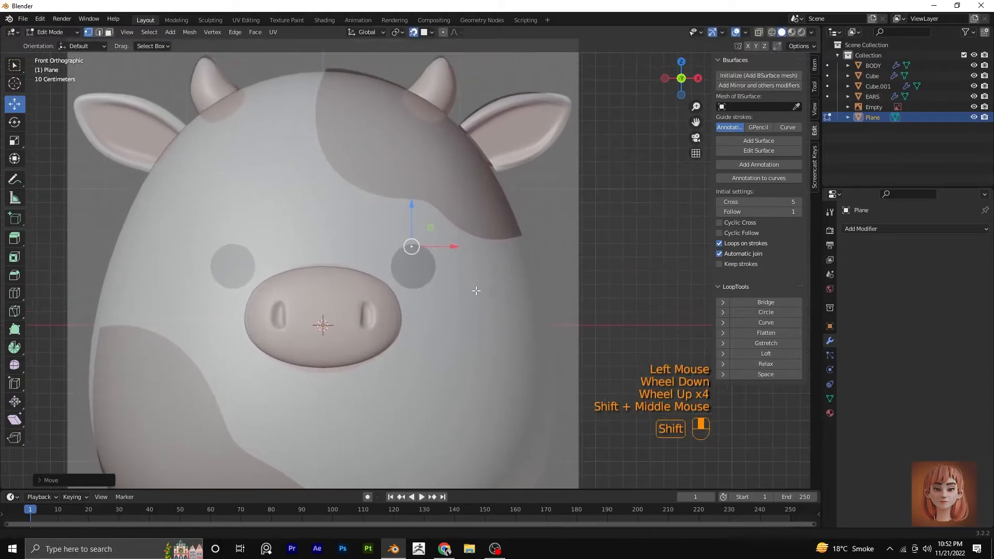
scroll(459, 299, "up", 1)
key("g")
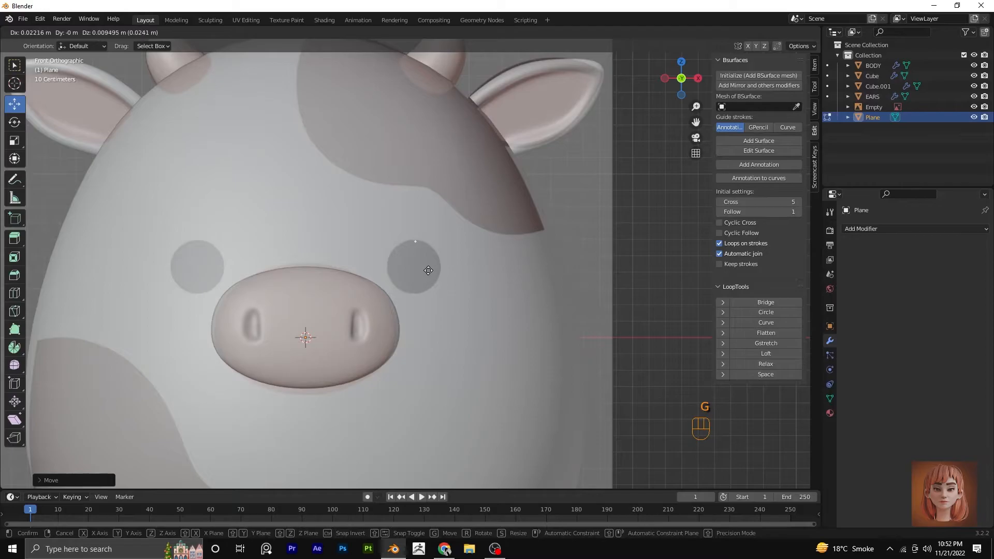
left_click(428, 270)
key("e")
left_click(459, 271)
key("e")
left_click(466, 291)
Add a Subdivision Surface modifier to the eye with viewport level 2 and on-cage display.
left_click(872, 231)
left_click(800, 418)
left_click(972, 275)
left_click(916, 246)
Continue extruding vertices around the bottom and left side of the reference eye's outline.
key("e")
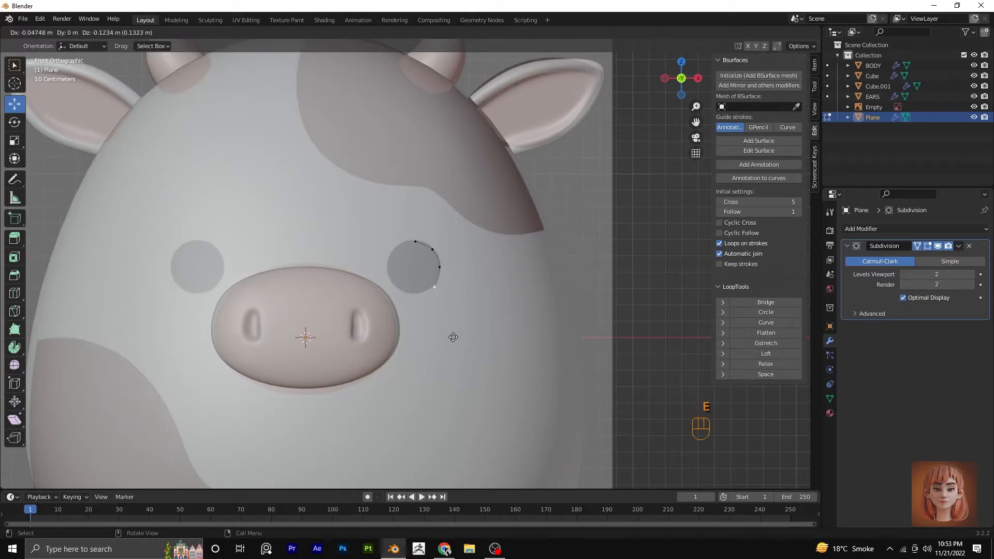
left_click(451, 334)
key("e")
left_click(437, 343)
key("e")
left_click(404, 340)
key("e")
left_click(391, 301)
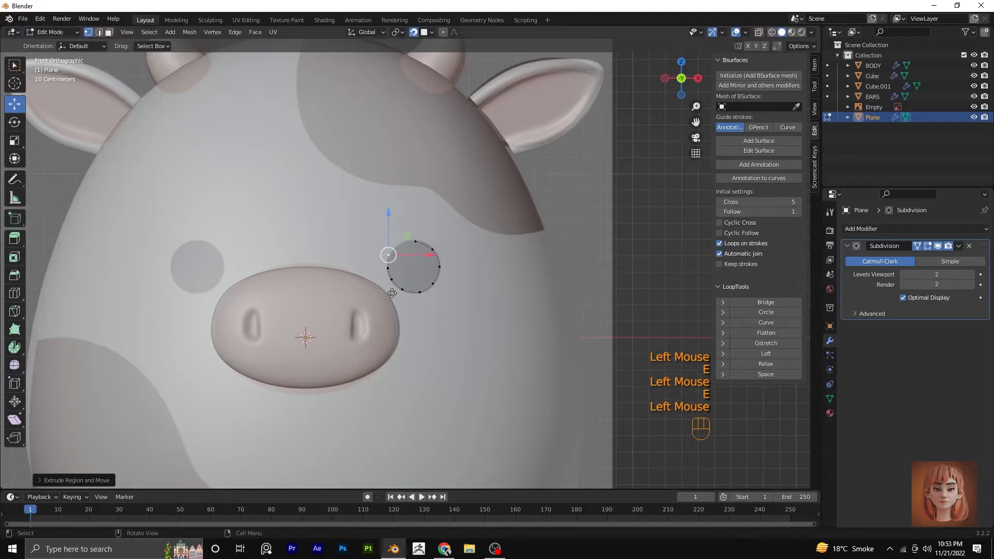
Close the eye outline by merging its end vertices and move the merged vertex to the eye's top edge.
left_click(411, 249, "shift")
key("m")
left_click(412, 266)
key("g")
left_click(401, 271)
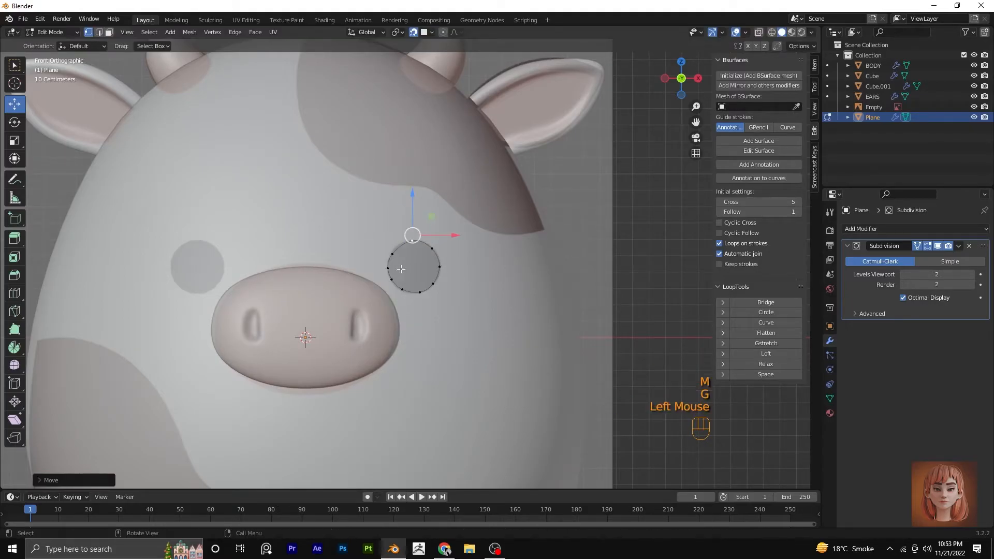
Adjust the left and lower-left vertices of the eye outline to follow the reference circle.
left_click(400, 258)
key("g")
left_click(400, 254)
left_click(389, 273)
key("g")
left_click(389, 271)
left_click(410, 298)
key("g")
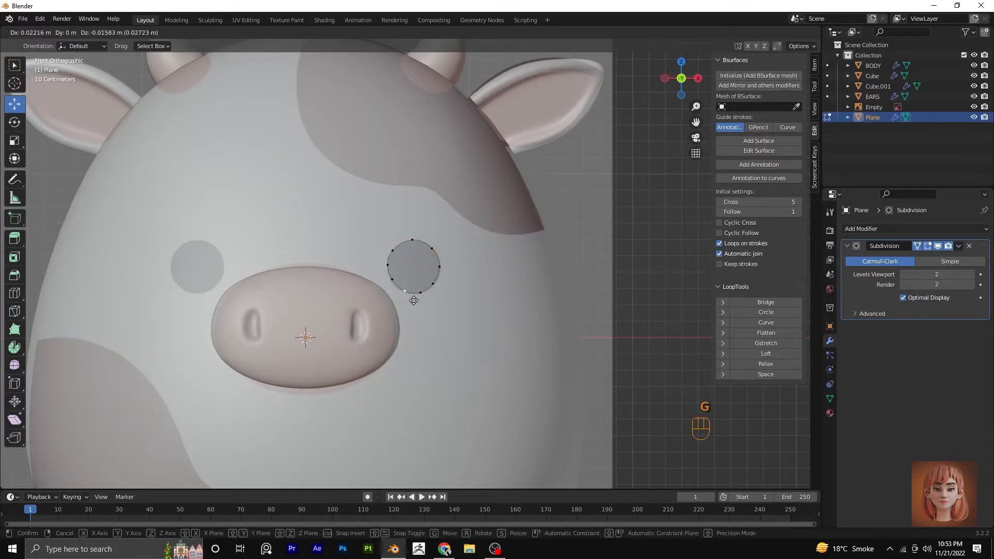
left_click(413, 301)
Try to fill the selected eye outline loop with Grid Fill.
left_click(427, 245, "alt")
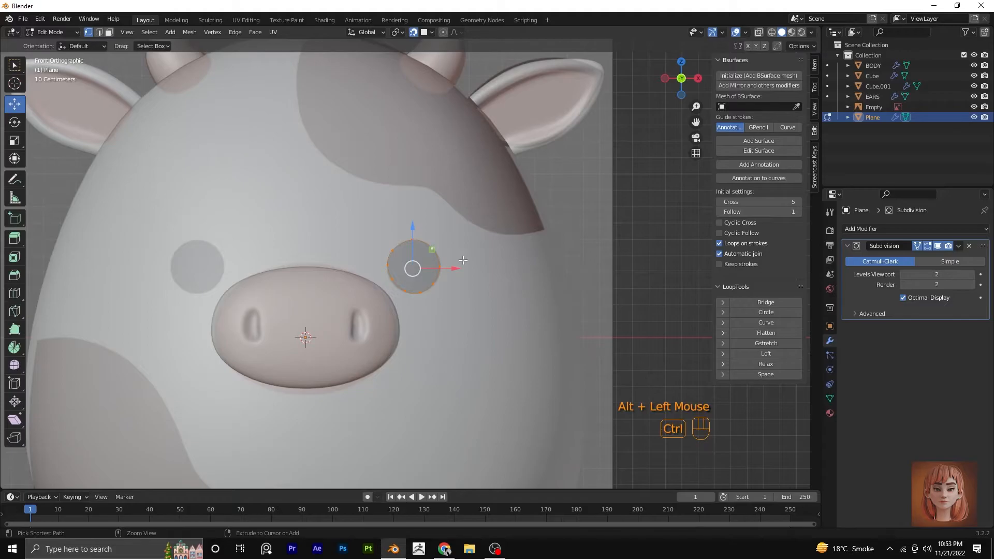
key("ctrl+f")
key("Escape")
key("ctrl+f")
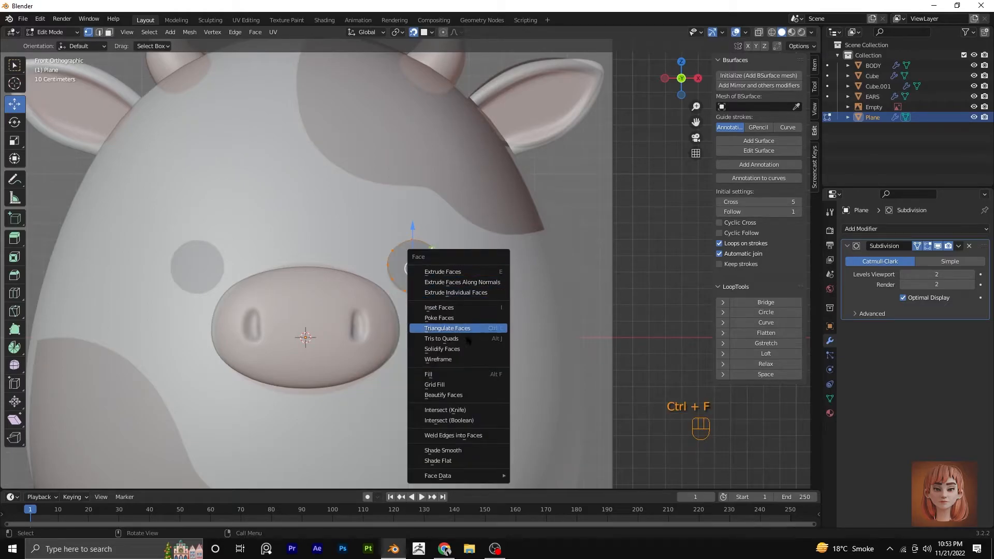
left_click(456, 381)
scroll(456, 383, "down", 2)
middle_click_drag(455, 383, 388, 319)
key("KP_1")
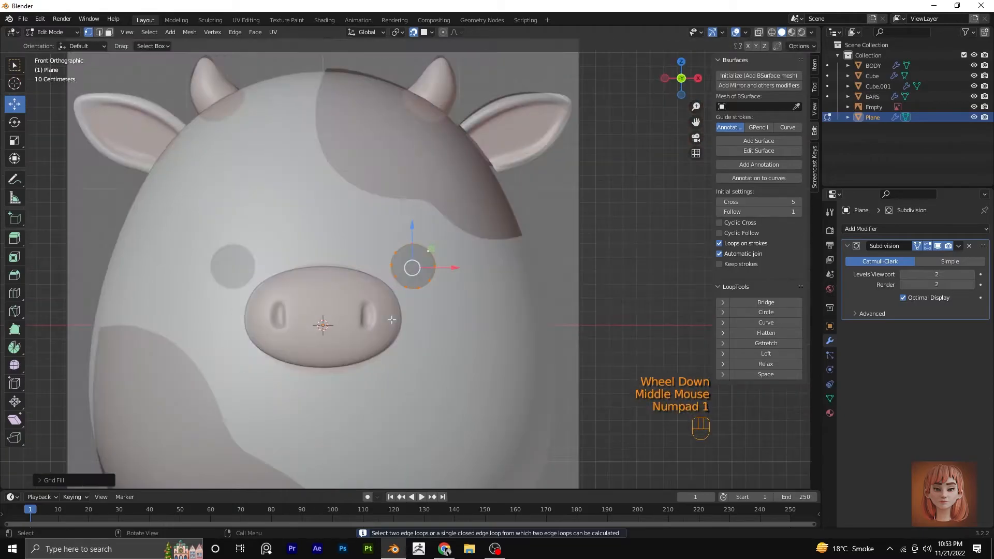
Add a vertex to the eye outline with a loop cut and reposition the left-side vertices to even their spacing.
key("alt+a")
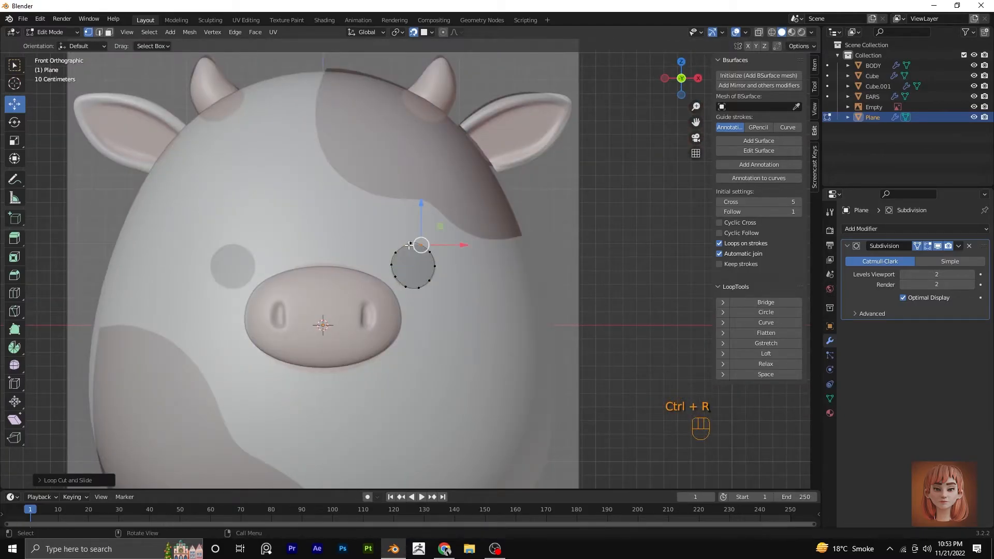
left_click(411, 239)
key("g")
key("g")
left_click(408, 256)
left_click(393, 267)
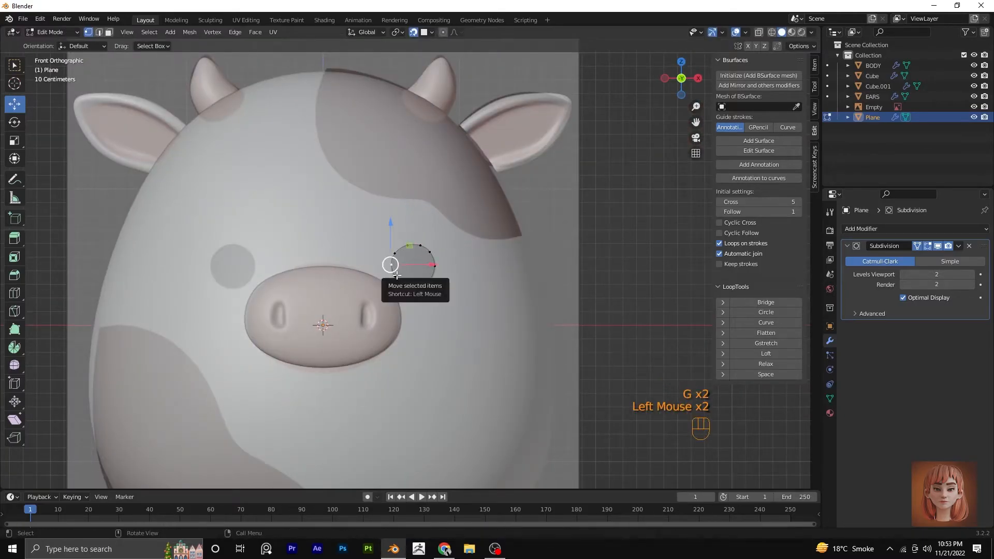
key("g")
left_click(395, 280)
left_click(396, 280)
key("g")
left_click(395, 290)
Fill the eye outline loop with Grid Fill, using an offset of 2 and an increased span.
left_click(434, 264, "alt")
key("ctrl+f")
left_click(427, 293)
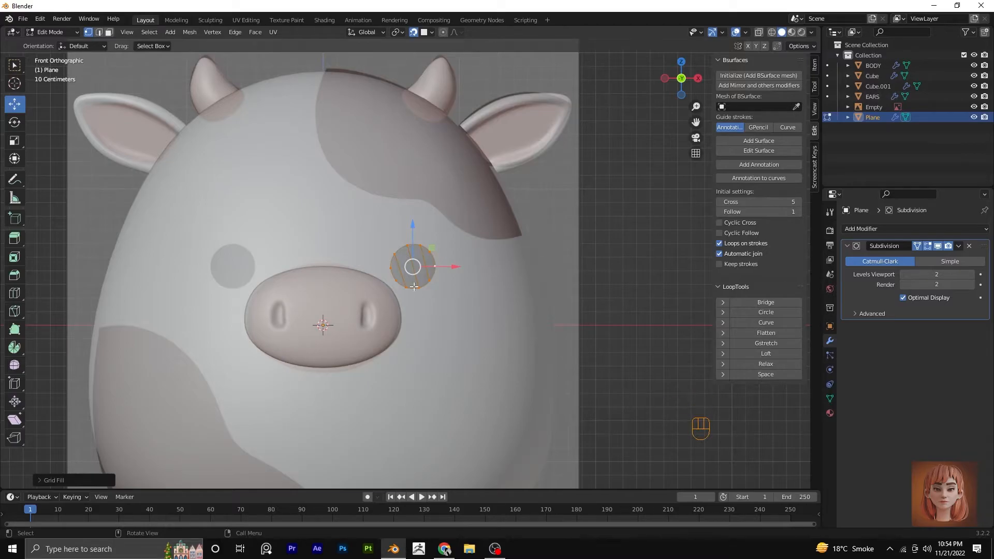
scroll(530, 360, "down", 1)
scroll(479, 371, "up", 1)
left_click(45, 480)
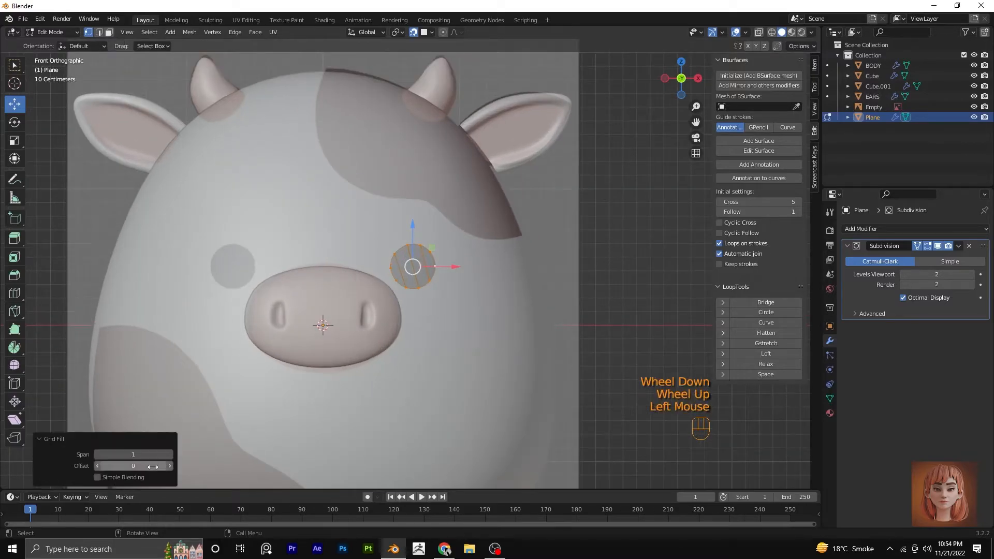
left_click(170, 455)
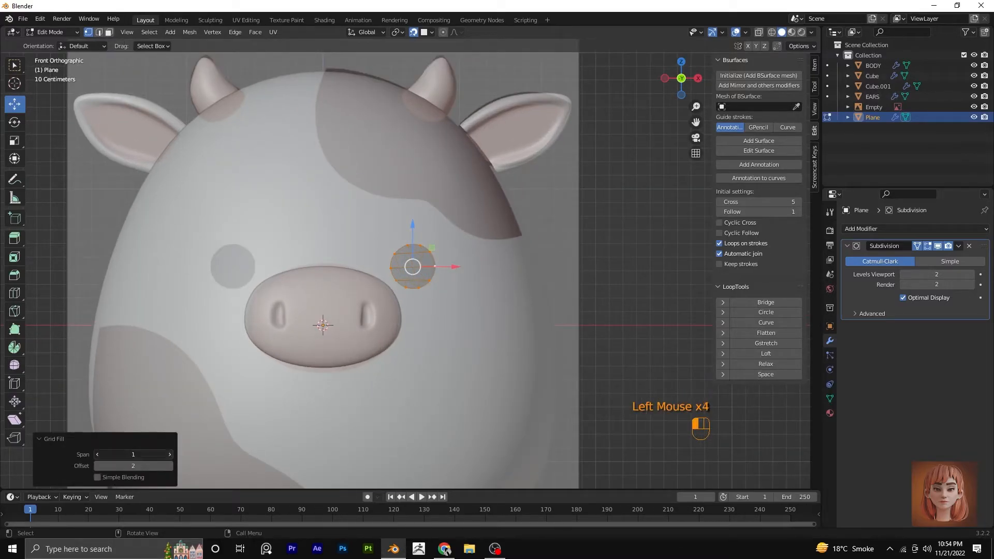
Inspect the filled eye on the body from several angles and check its individual faces in face select mode.
scroll(436, 329, "down", 1)
scroll(450, 325, "up", 2)
scroll(467, 320, "down", 1)
middle_click_drag(467, 319, 403, 316)
key("KP_1")
scroll(363, 259, "up", 2)
left_click(109, 32)
left_click(420, 270)
left_click(427, 277)
left_click(427, 277)
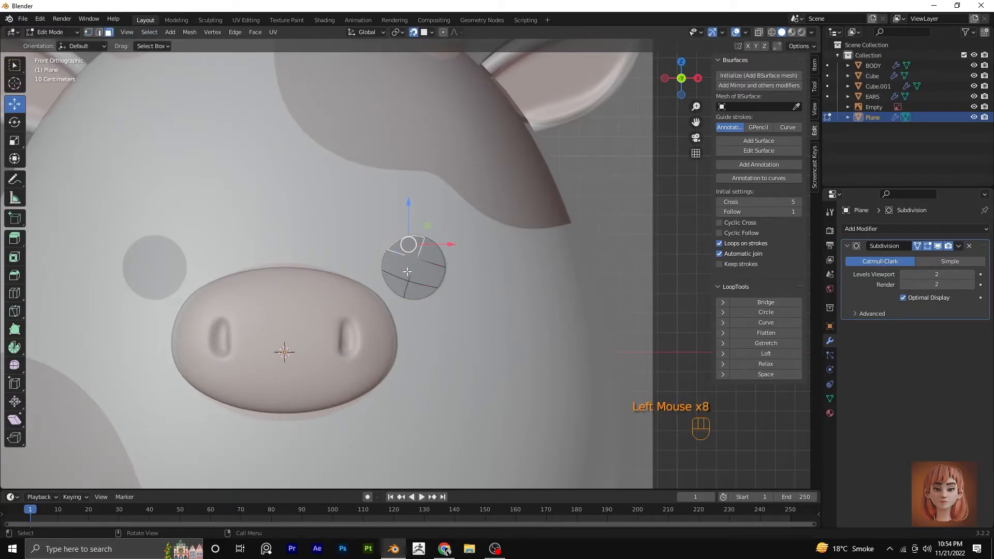
Return to Object Mode and add a Solidify modifier to the eye with a thickness of -0.03 m.
key("Tab")
left_click(862, 229)
left_click(799, 408)
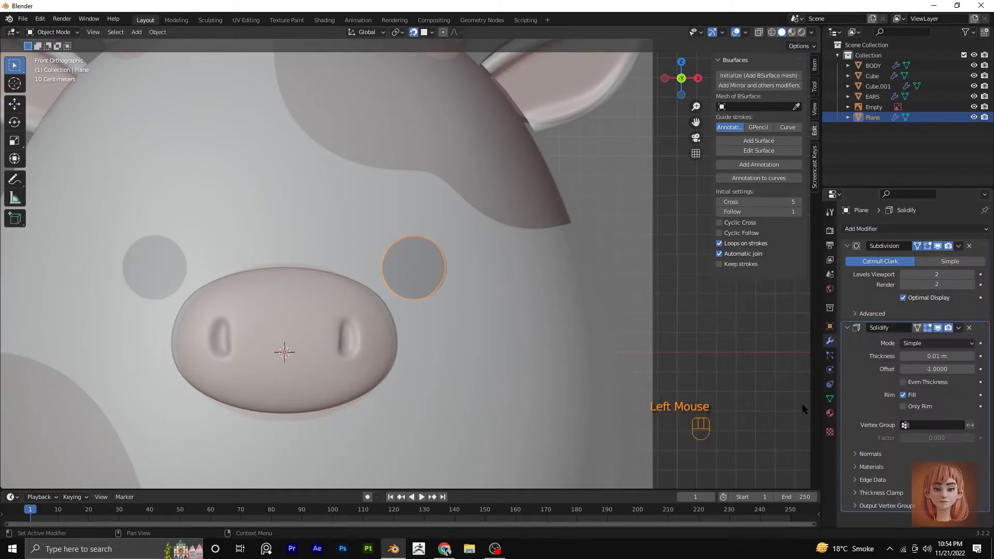
scroll(452, 323, "down", 3)
middle_click_drag(452, 323, 383, 331)
mouse_move(937, 356)
left_mouse_down()
mouse_move(947, 356)
mouse_move(928, 356)
left_mouse_up()
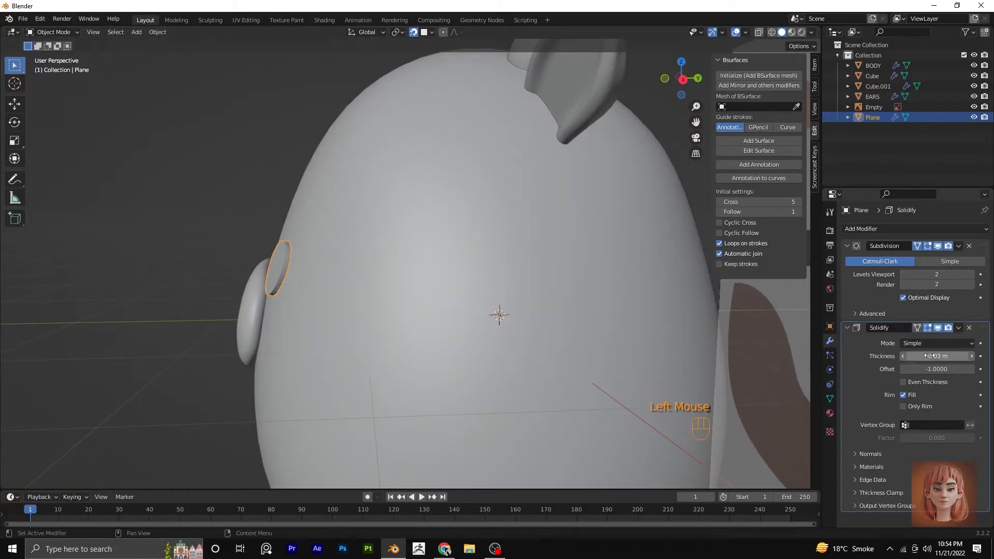
Shade the eye smooth.
scroll(371, 356, "down", 1)
middle_click_drag(357, 356, 431, 356)
key("KP_1")
scroll(430, 356, "up", 2)
right_click(417, 269)
left_click(416, 268)
left_click(916, 228)
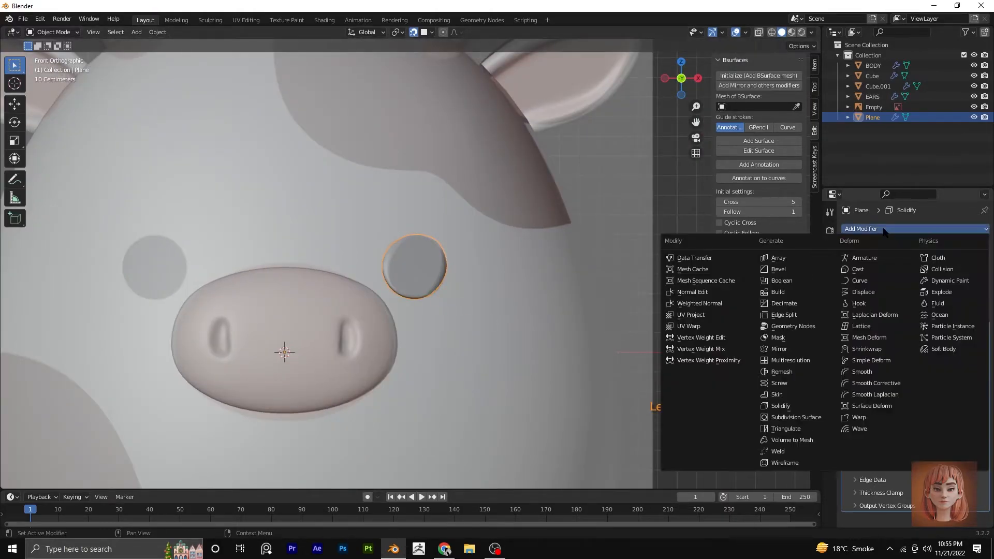
left_click(790, 290)
scroll(976, 414, "down", 2)
left_click(970, 449)
scroll(814, 306, "up", 3)
Add a Bevel modifier to the eye and raise its amount to 0.25 m.
left_click(890, 228)
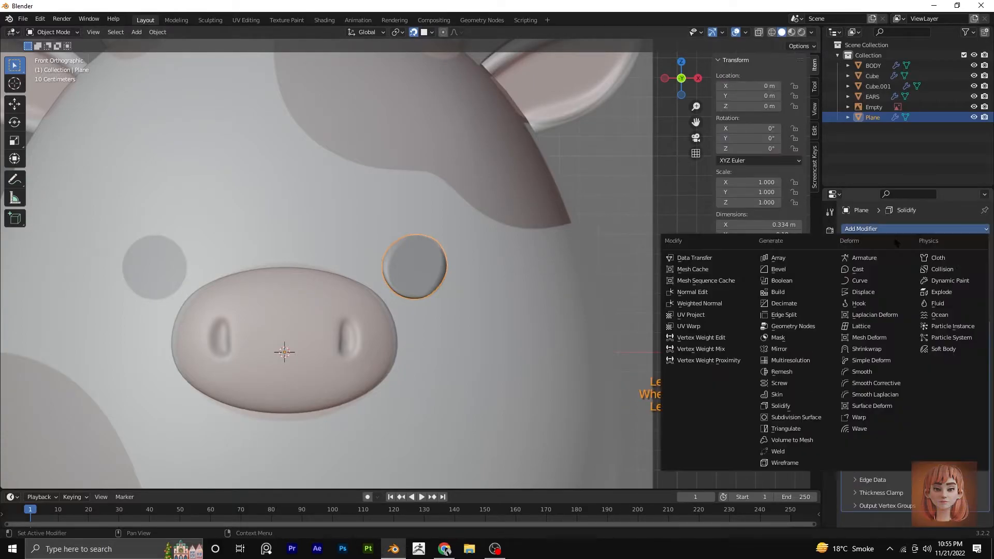
left_click(805, 273)
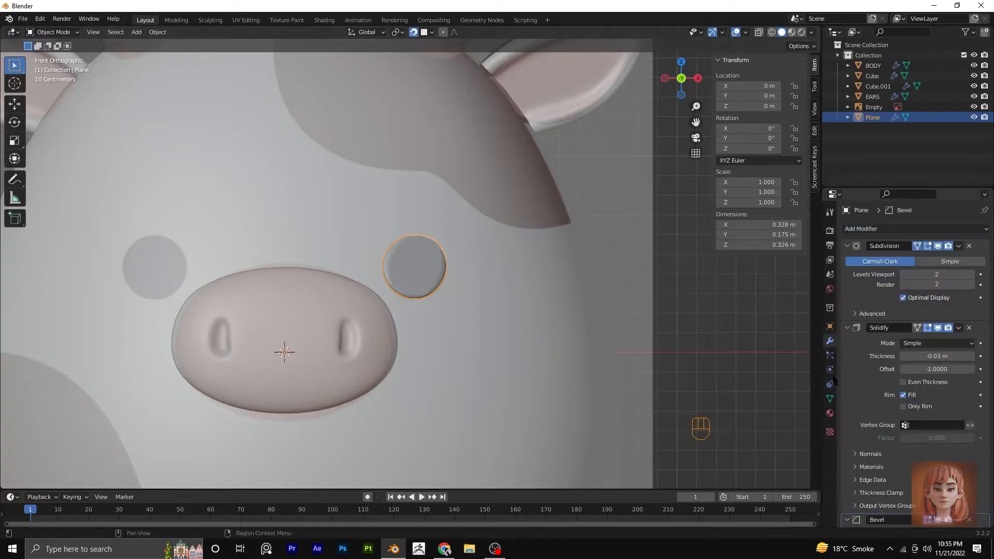
scroll(956, 430, "down", 5)
left_click(971, 435)
left_click(971, 435)
left_click(971, 434)
left_click(971, 434)
double_click(971, 434)
double_click(971, 434)
double_click(970, 435)
Set the eye's bevel to 5 segments and check the rounded edge from the side and front.
scroll(580, 345, "down", 1)
middle_click_drag(579, 345, 511, 355)
scroll(286, 352, "up", 3)
middle_click_drag(287, 352, 222, 342)
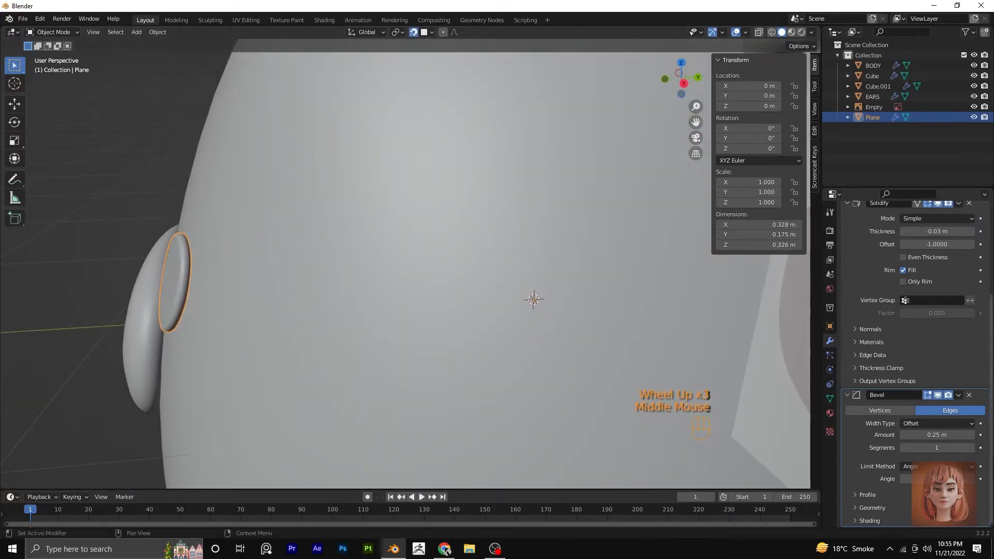
left_click(971, 448)
left_click(971, 448)
scroll(421, 448, "down", 1)
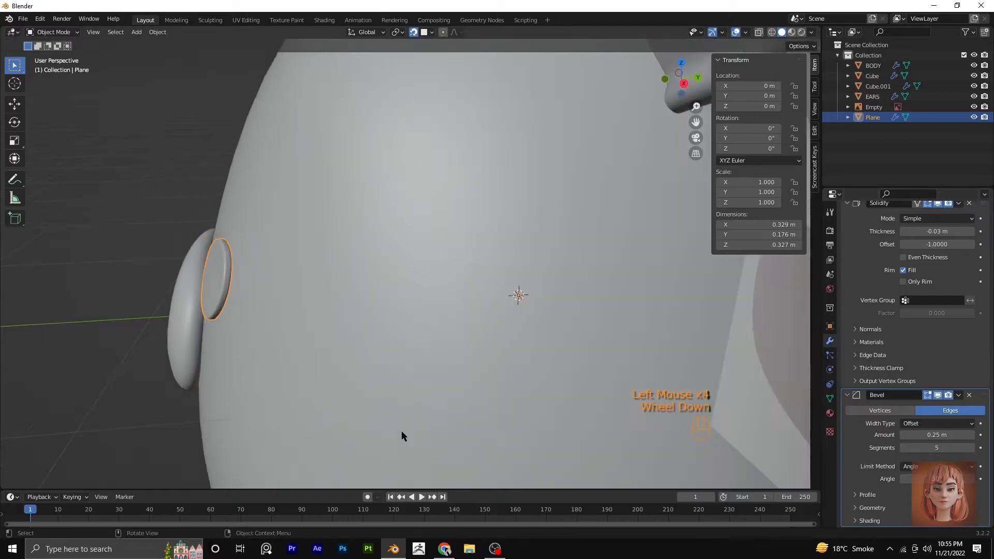
middle_click_drag(421, 448, 432, 396)
key("KP_1")
scroll(440, 392, "down", 4)
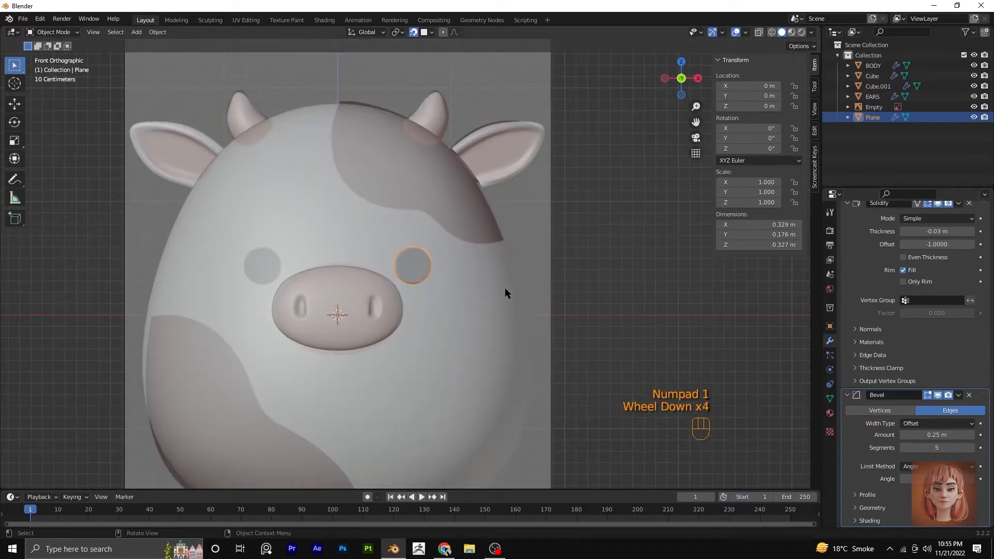
Apply all transforms to the eye and collapse its Subdivision modifier settings.
key("ctrl+a")
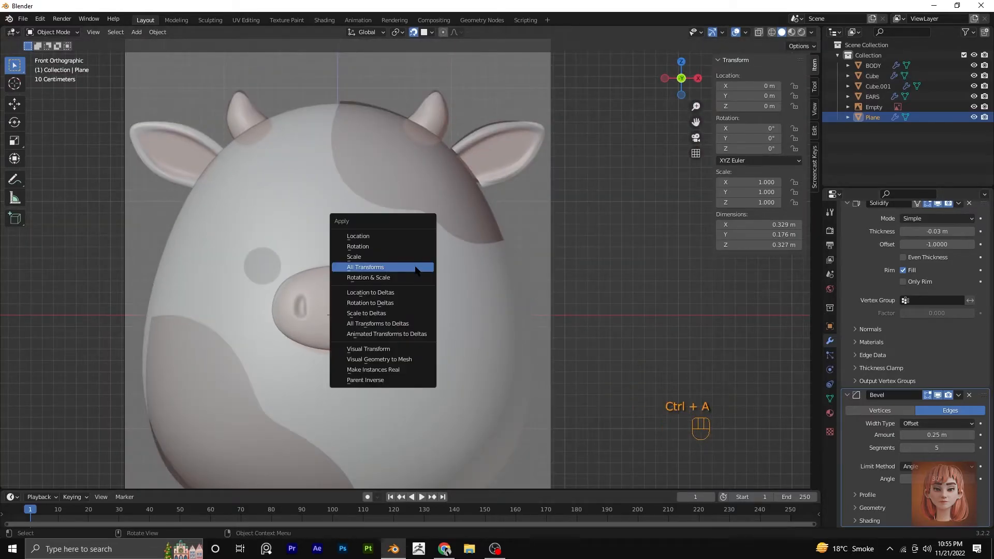
left_click(414, 265)
scroll(884, 241, "up", 3)
left_click(846, 225)
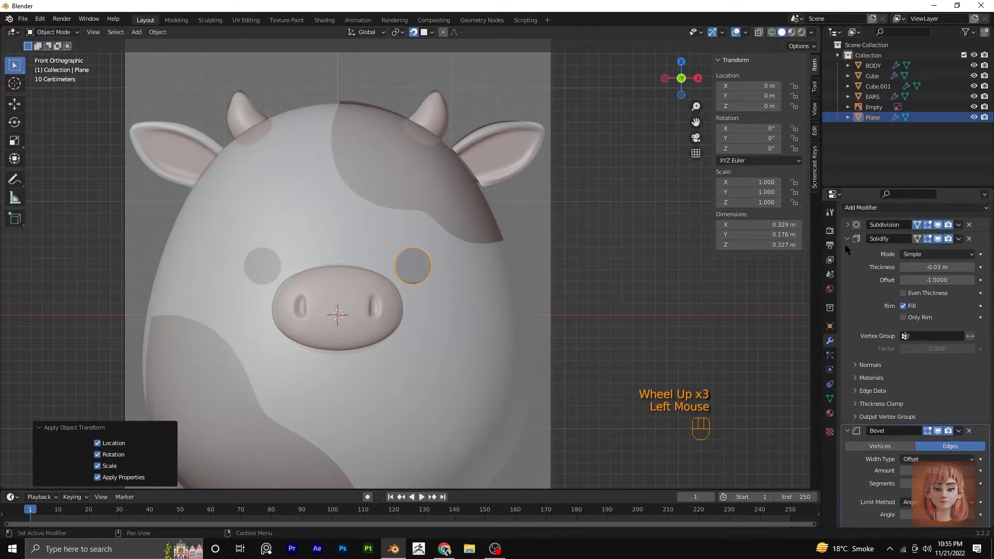
Add a Mirror modifier to the eye so it is mirrored across the X axis to the other side of the face.
left_click(847, 258)
left_click(846, 270)
left_click(869, 228)
left_click(791, 351)
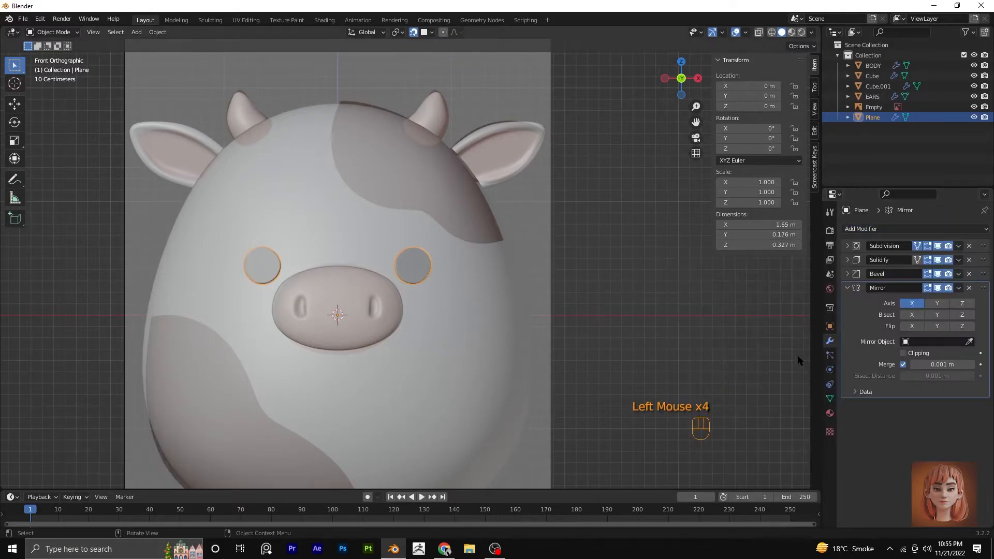
scroll(471, 327, "down", 2)
middle_click_drag(473, 329, 501, 303, "shift")
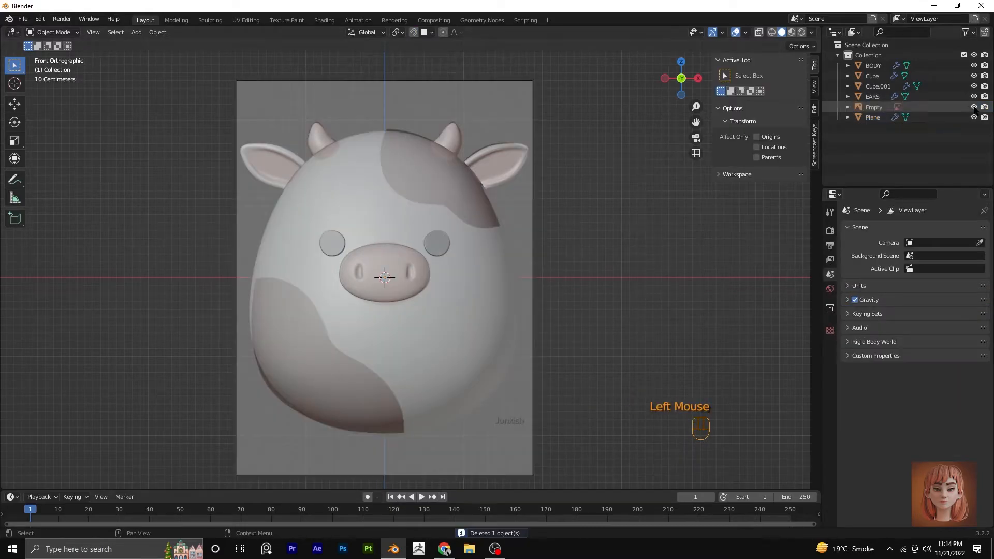
Edit the body mesh and select the front faces that cover the lower-left patch in the reference.
scroll(274, 378, "up", 2)
left_click(286, 342)
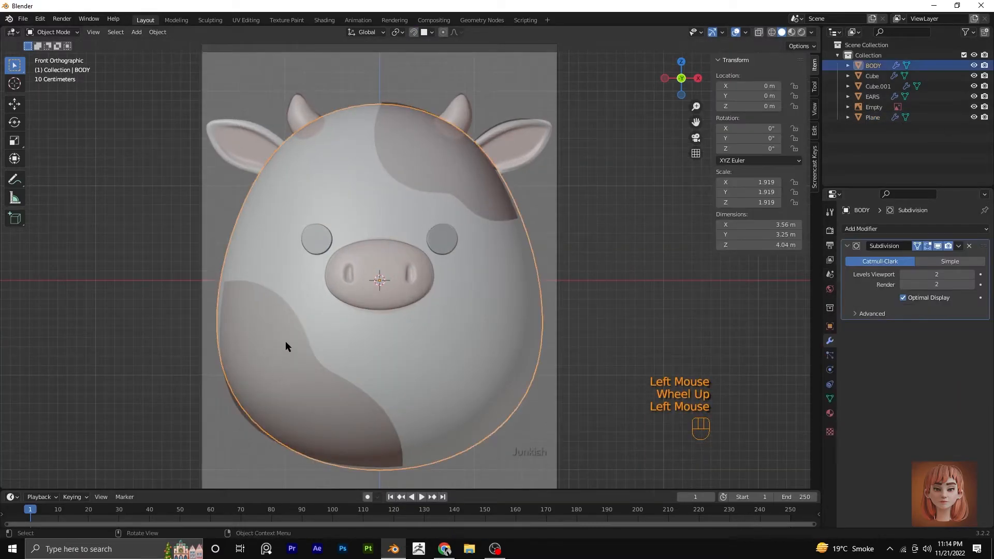
key("Tab")
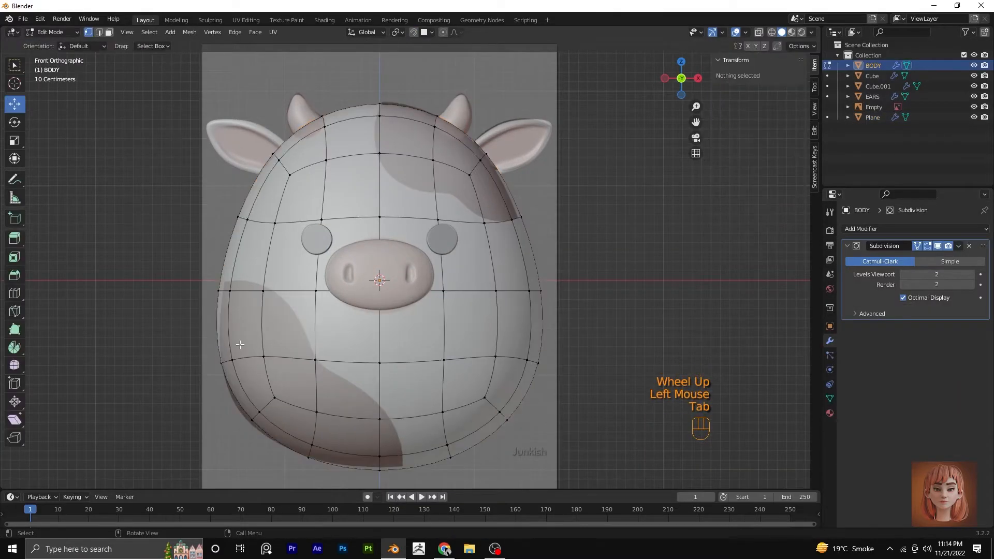
left_click(255, 313)
left_click(290, 321, "shift")
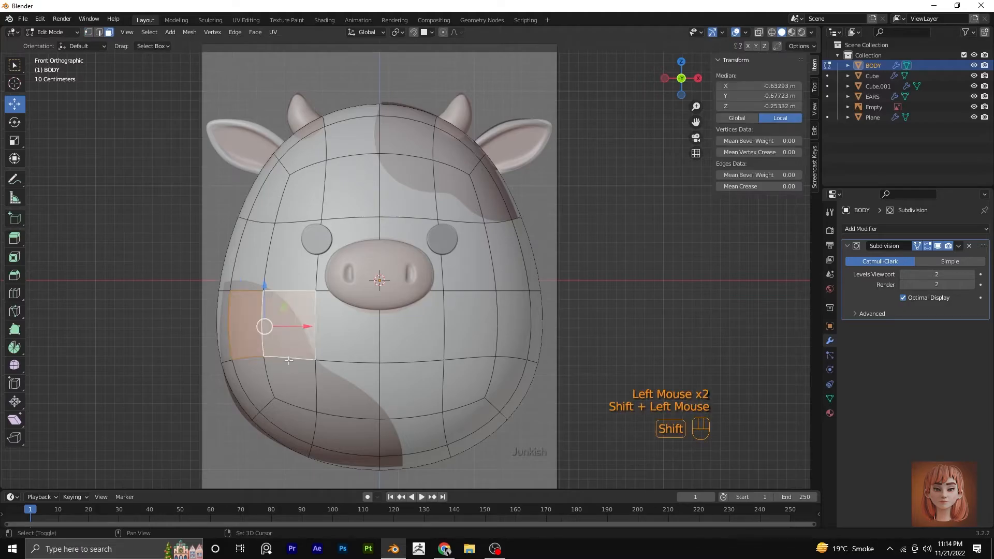
left_click(292, 385, "shift")
left_click(271, 404, "shift")
left_click(357, 434, "shift")
left_click(286, 424, "shift")
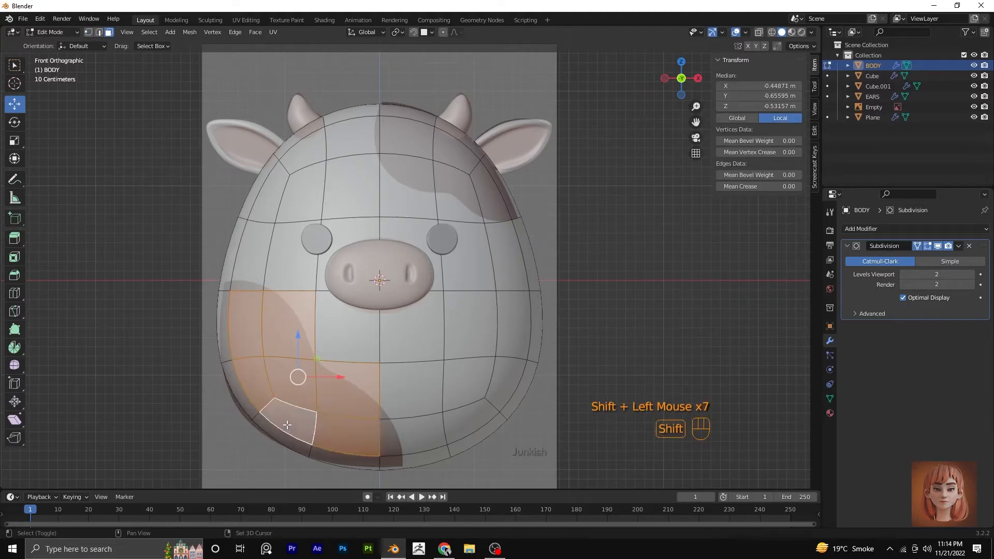
Extend the face selection around the body's underside and outer side to cover the rest of the lower patch.
left_click(282, 445, "shift")
left_click(258, 420, "shift")
left_click(240, 399, "shift")
left_click(222, 337, "shift")
scroll(223, 337, "down", 1)
middle_click_drag(223, 337, 257, 330)
key("KP_1")
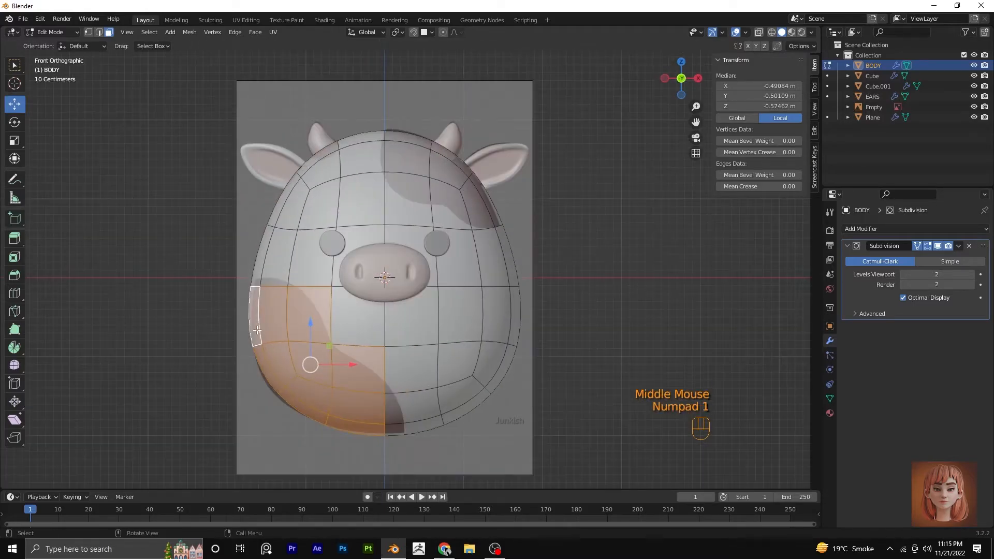
Duplicate the selected faces in place, separate them into their own object, and select that patch object.
key("shift+d")
left_click(273, 339)
key("p")
left_click(287, 319)
key("Tab")
left_click(286, 318)
Edit the separated lower patch and move its upper vertices onto the patch outline in the reference.
scroll(286, 319, "up", 2)
scroll(286, 318, "down", 2)
middle_click_drag(285, 318, 327, 352)
scroll(327, 353, "up", 1)
key("KP_1")
scroll(327, 352, "up", 1)
scroll(293, 366, "down", 1)
scroll(293, 367, "down", 1)
key("Tab")
scroll(298, 325, "up", 1)
left_click(88, 32)
left_click(226, 291)
key("g")
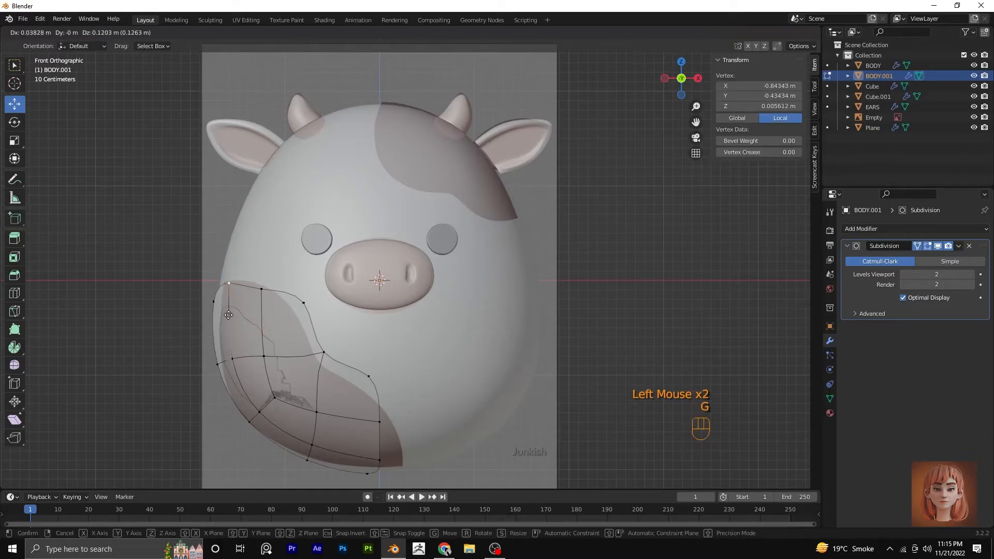
left_click(227, 314)
left_click(264, 295)
key("g")
left_click(261, 294)
Move the vertices along the patch's inner edge to follow the inward curve of the reference outline.
left_click(312, 307)
key("g")
left_click(303, 327)
left_click(268, 298)
key("g")
left_click(272, 295)
left_click(320, 372)
key("g")
left_click(317, 379)
Move the vertices near the patch's lower inner end outward to match the tip of the reference patch.
left_click(369, 389)
key("g")
left_click(370, 410)
left_click(385, 427)
key("g")
left_click(411, 451)
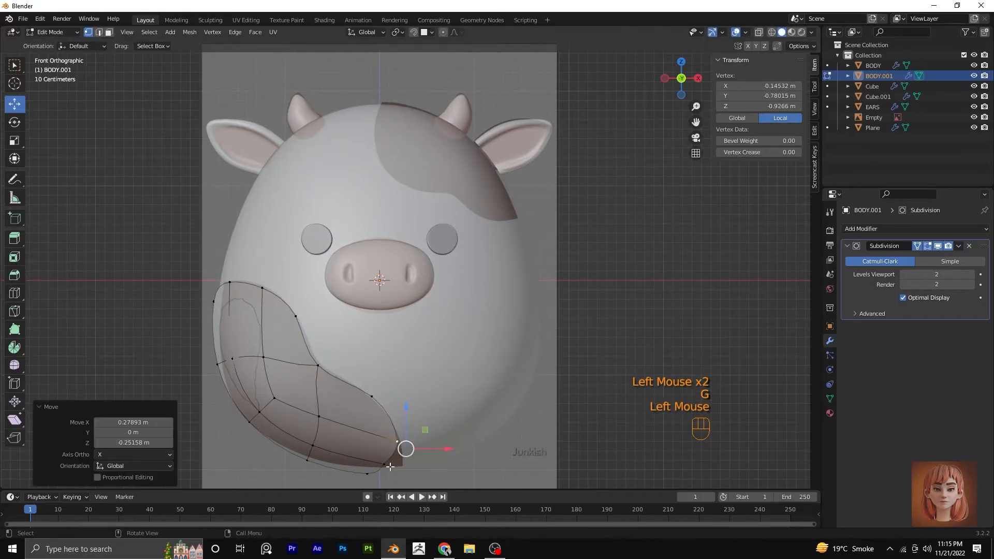
Reposition the vertex at the patch's bottom tip from an angled view and return to the front view.
scroll(398, 446, "down", 1)
middle_click_drag(404, 429, 360, 455)
left_click(381, 395)
key("g")
left_click(410, 400)
key("KP_1")
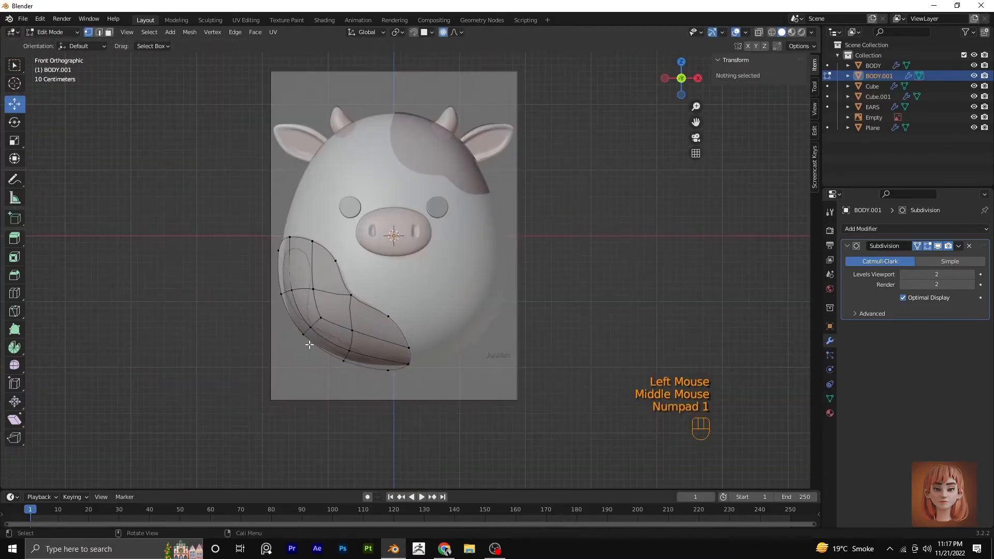
Add a Shrinkwrap modifier to the patch with the BODY object as its target and check the fit.
key("Tab")
left_click(879, 229)
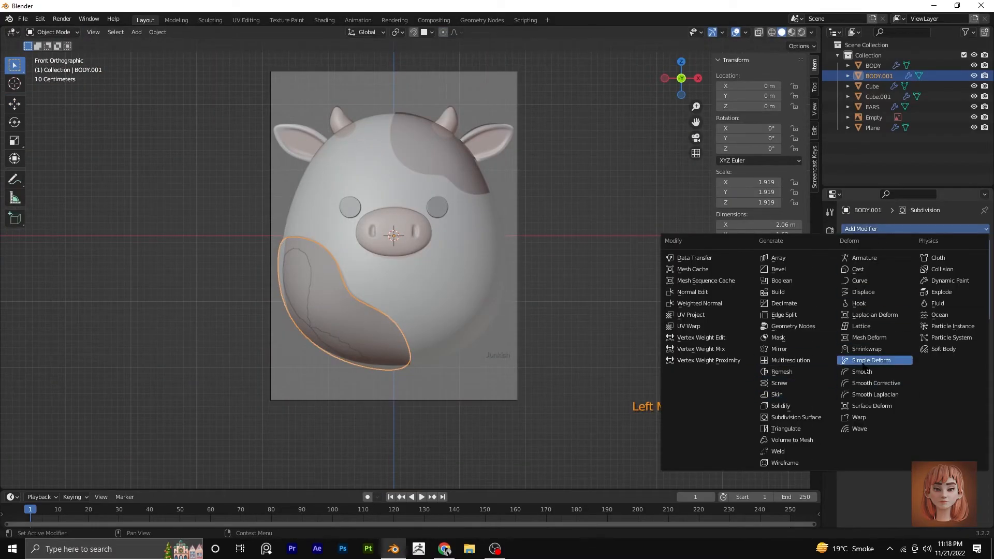
left_click(866, 349)
left_click(968, 369)
left_click(447, 294)
middle_click_drag(439, 290, 505, 291)
key("KP_1")
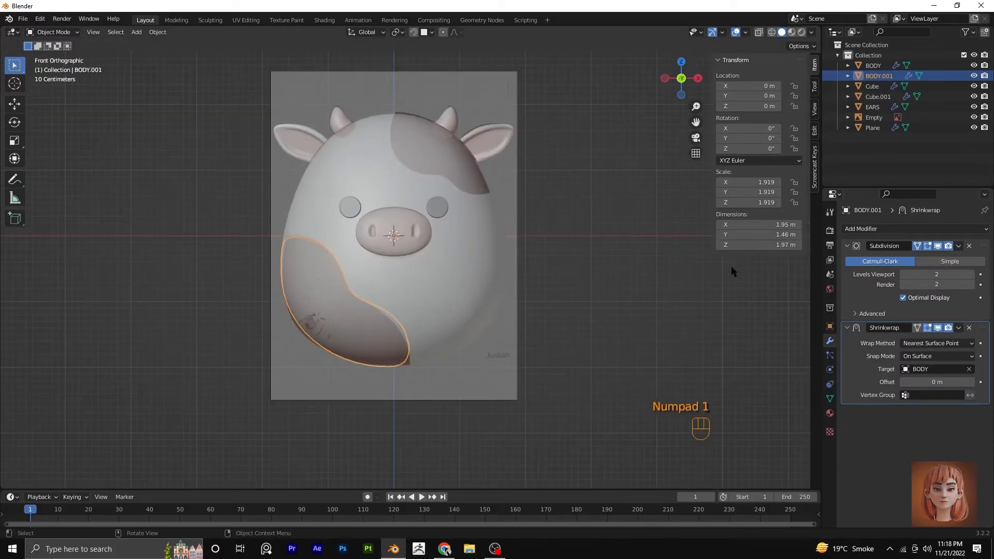
Try placing the Shrinkwrap modifier above the Subdivision modifier, check the patch, and restore the original modifier order.
left_click_drag(979, 329, 902, 288)
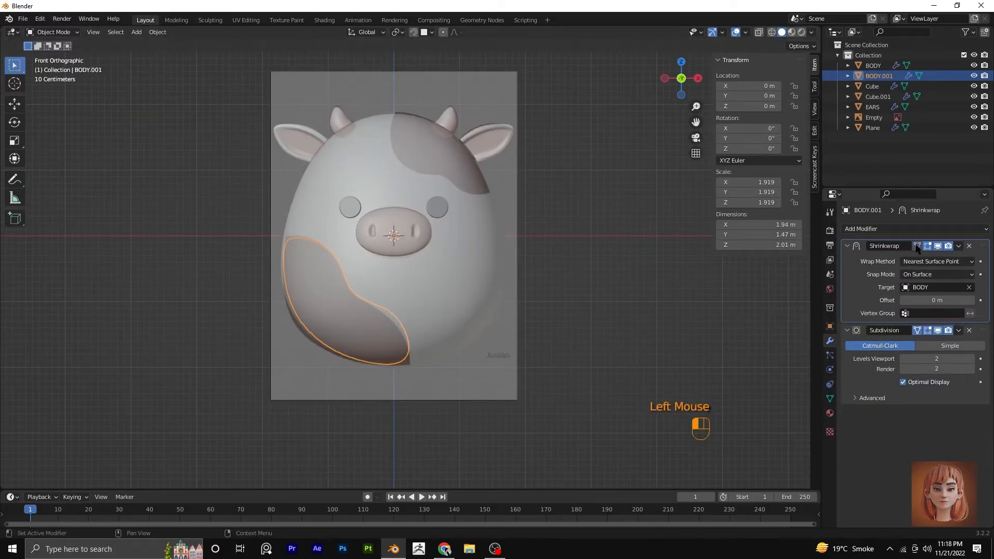
middle_click_drag(404, 334, 430, 326)
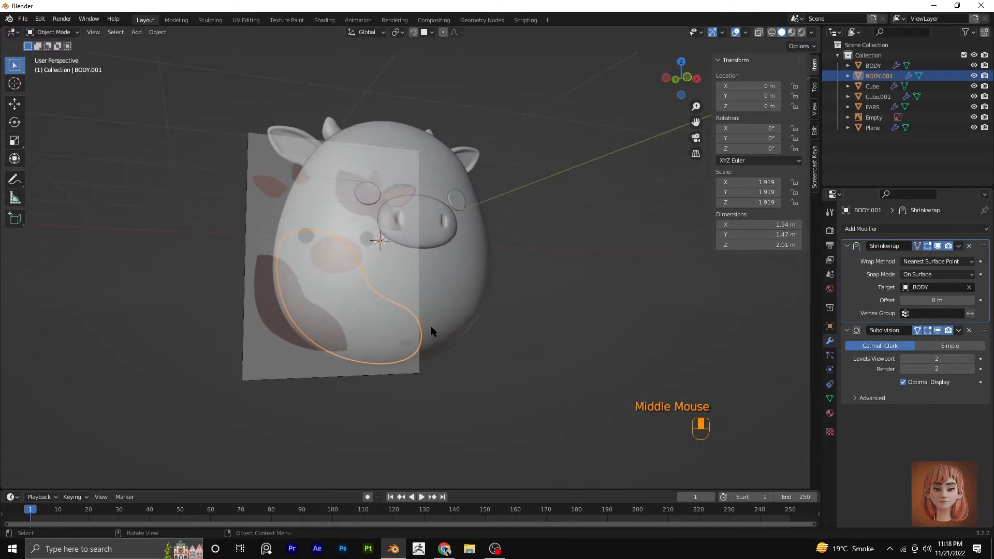
left_click_drag(981, 329, 975, 259)
middle_click_drag(481, 348, 471, 359)
key("KP_1")
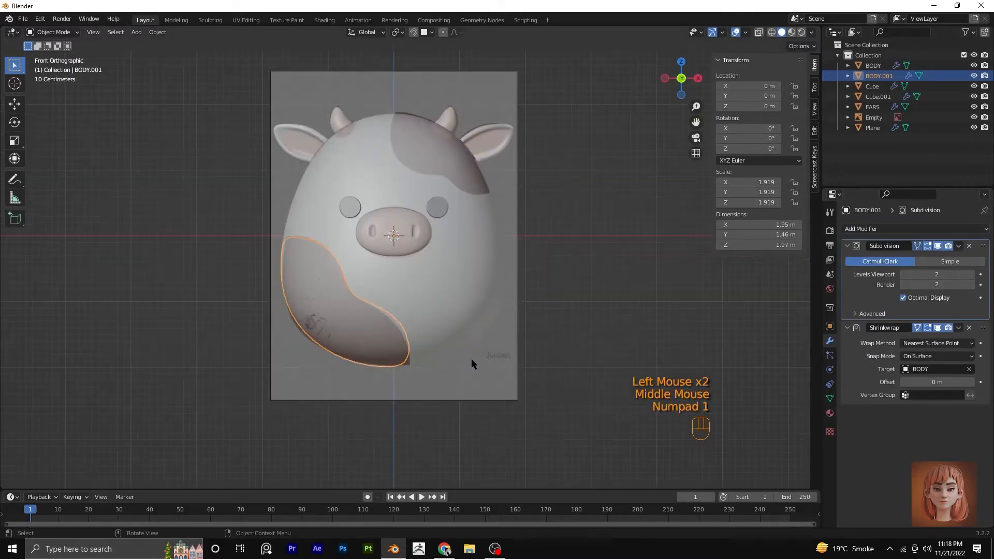
Add a Solidify modifier to the patch and set its thickness to -0.03 m.
scroll(471, 358, "up", 2)
left_click(870, 228)
left_click(781, 406)
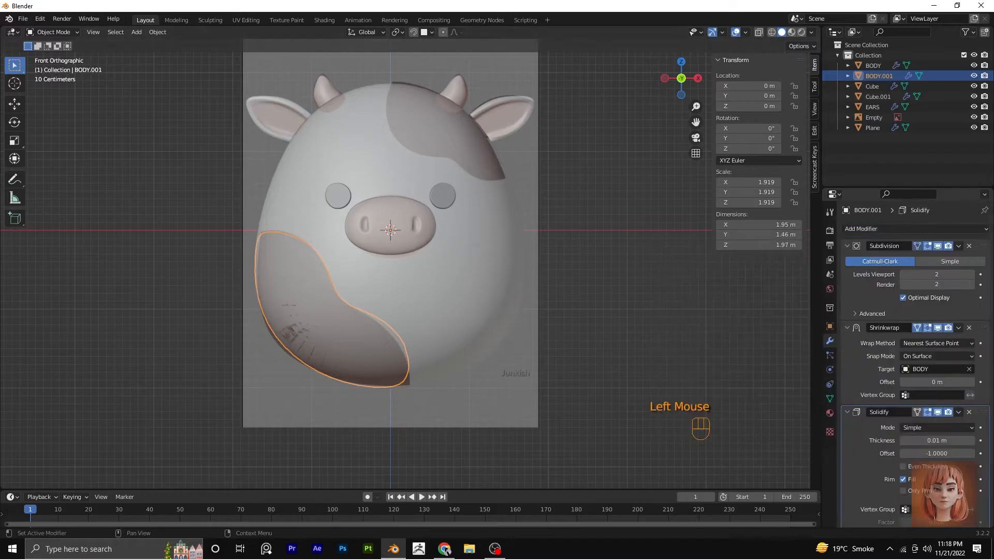
left_click_drag(937, 441, 921, 440)
middle_click_drag(326, 437, 440, 450)
left_click(903, 441)
left_click(903, 440)
left_click(903, 440)
left_click(903, 440)
middle_click_drag(434, 409, 321, 415)
key("KP_1")
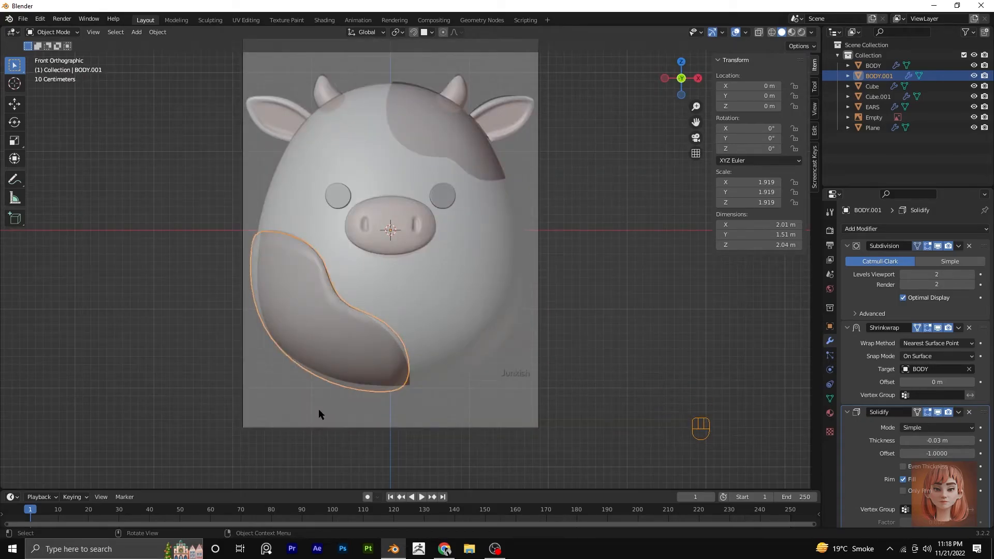
Add a Bevel modifier to the patch and raise its segments to 26.
scroll(847, 269, "down", 2)
left_click(847, 248)
left_click(847, 248)
left_click(870, 228)
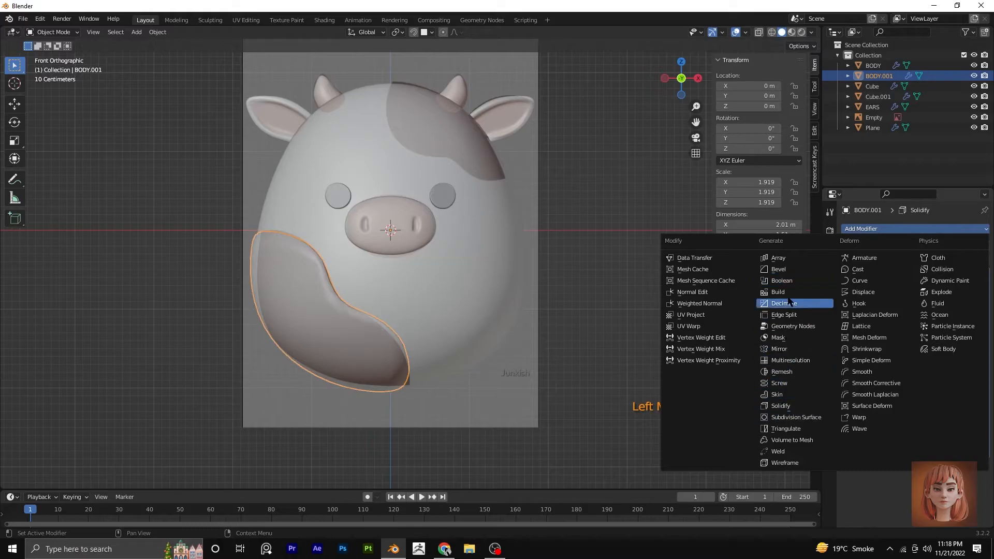
left_click(786, 269)
scroll(890, 362, "down", 3)
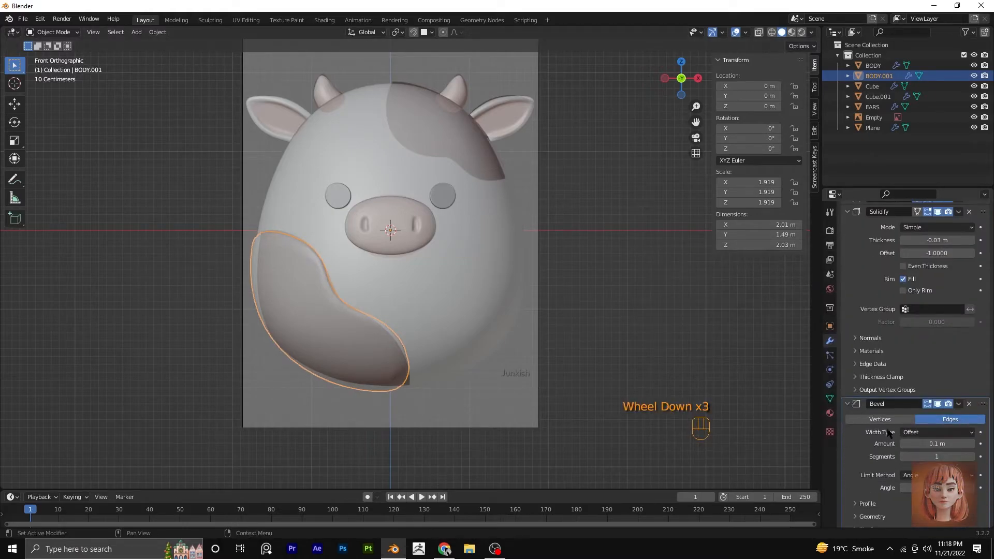
left_click(903, 458)
left_click(902, 459)
left_click(902, 459)
left_click_drag(903, 458, 934, 458)
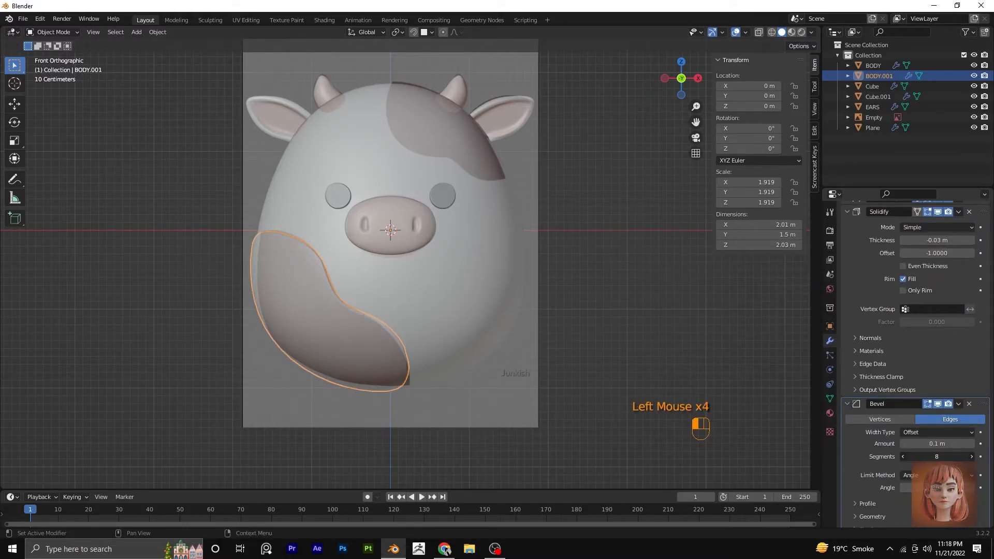
Check the finished patch from an angle and the front, and collapse its Bevel and Solidify modifier settings.
scroll(440, 388, "down", 1)
key("Tab")
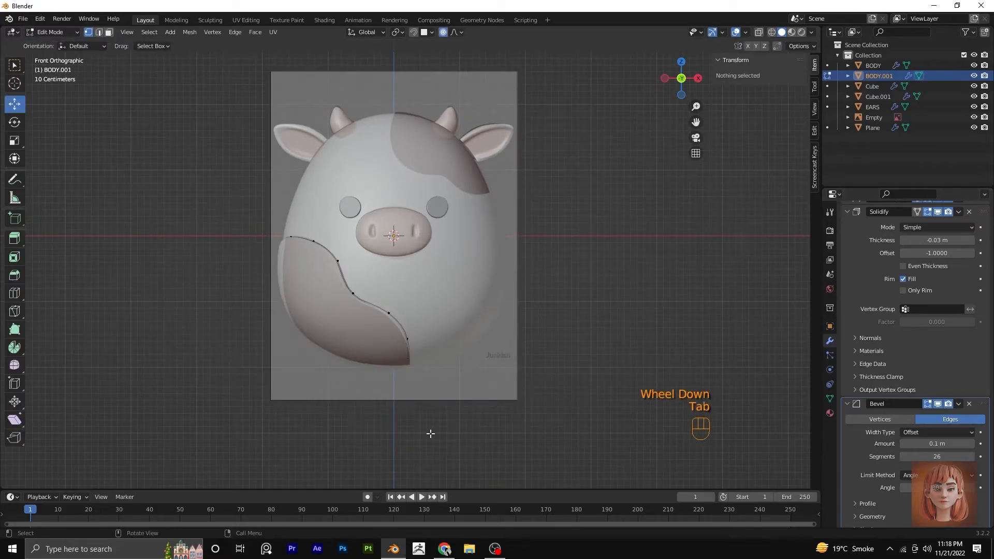
key("Tab")
left_click(579, 321)
middle_click_drag(578, 321, 561, 362)
key("KP_1")
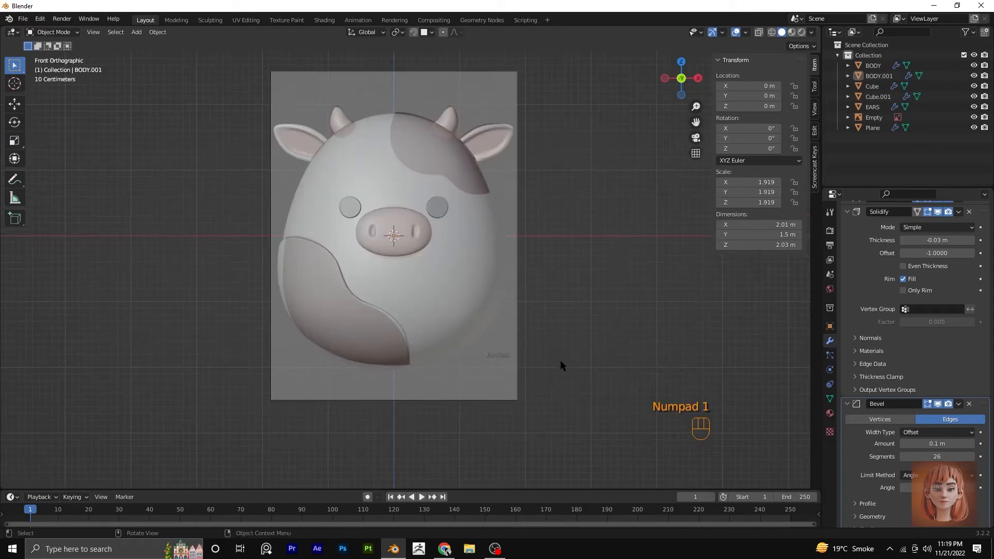
scroll(562, 362, "up", 1)
scroll(842, 404, "down", 3)
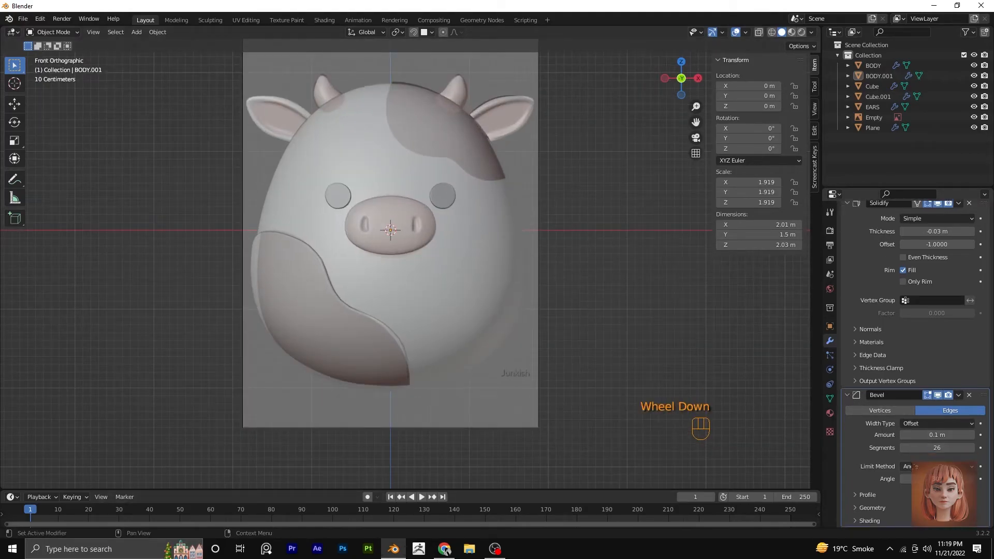
left_click(847, 394)
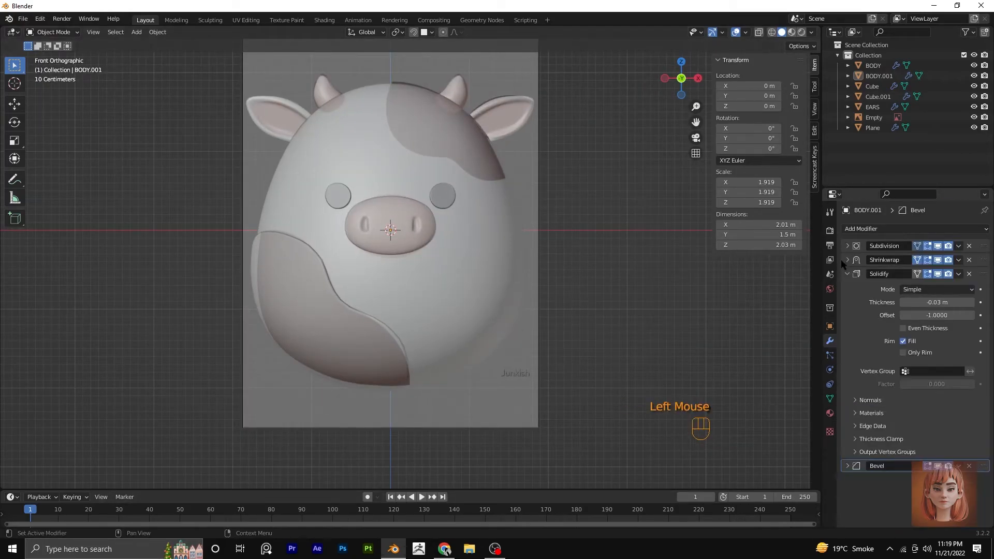
left_click(847, 273)
Edit the body mesh and select the faces on its upper side around the horn and ear for the second patch.
left_click(422, 89)
key("Tab")
middle_click_drag(422, 109, 342, 191)
key("3")
left_click(434, 146)
left_click(381, 150, "shift")
left_click(393, 218, "shift")
left_click(450, 213, "shift")
left_click(459, 275, "shift")
left_click(408, 280, "shift")
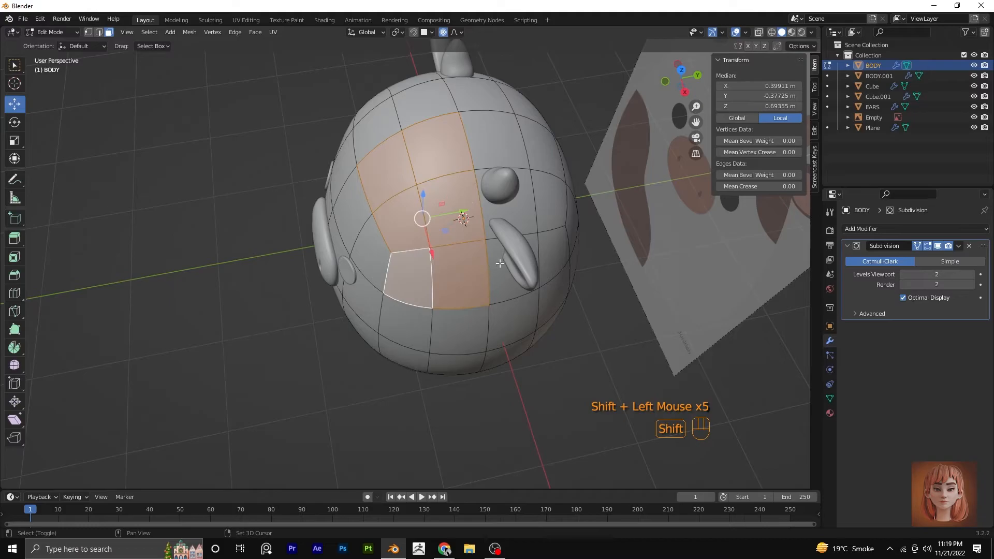
left_click(472, 138, "shift")
From the front view, add the two forehead faces above the eye to the selection.
middle_click_drag(472, 138, 487, 165)
key("KP_1")
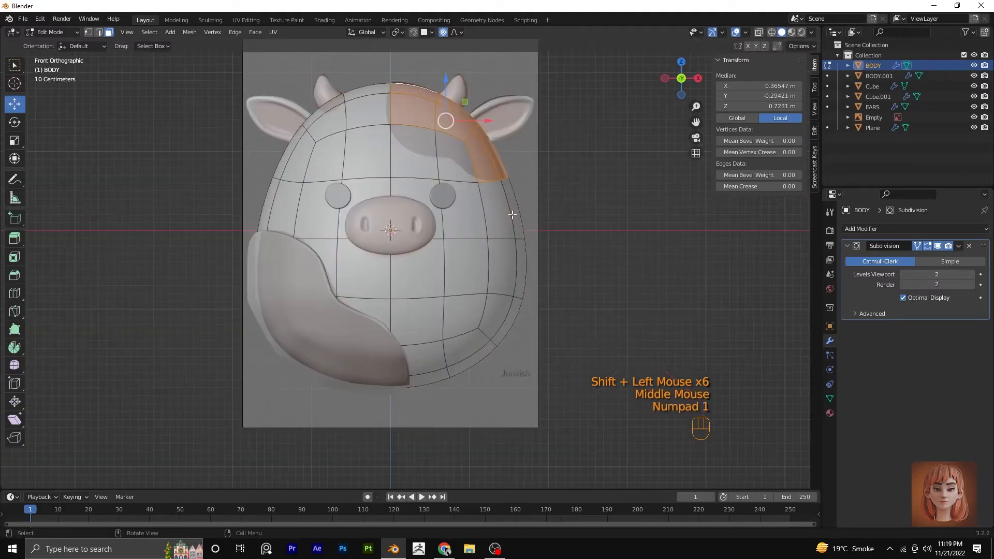
left_click(439, 147, "shift")
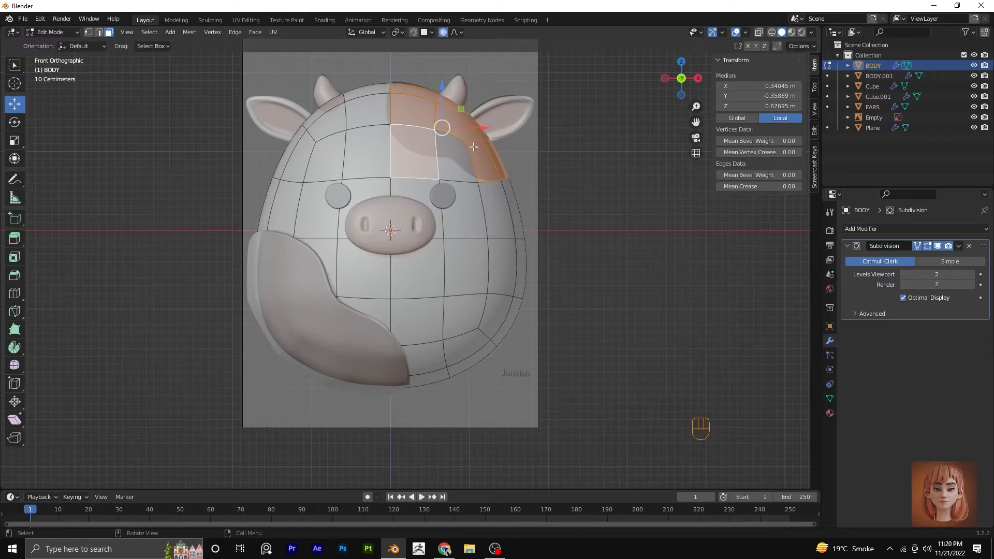
left_click(455, 154, "shift")
Duplicate the selected forehead and side faces in place, separate them as a new object, and select it.
key("shift+d")
left_click(444, 127)
key("p")
left_click(467, 153)
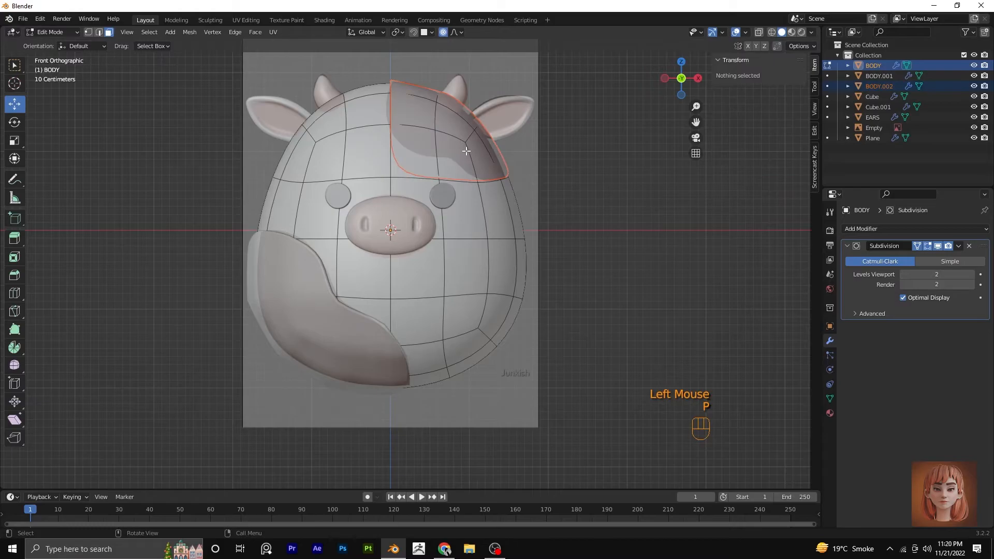
key("Tab")
left_click(465, 149)
Edit the new forehead patch's mesh and move its lower inner corner and inner-edge vertices to follow the reference patch's outline.
scroll(465, 149, "up", 1)
scroll(464, 149, "down", 1)
key("Tab")
key("Tab")
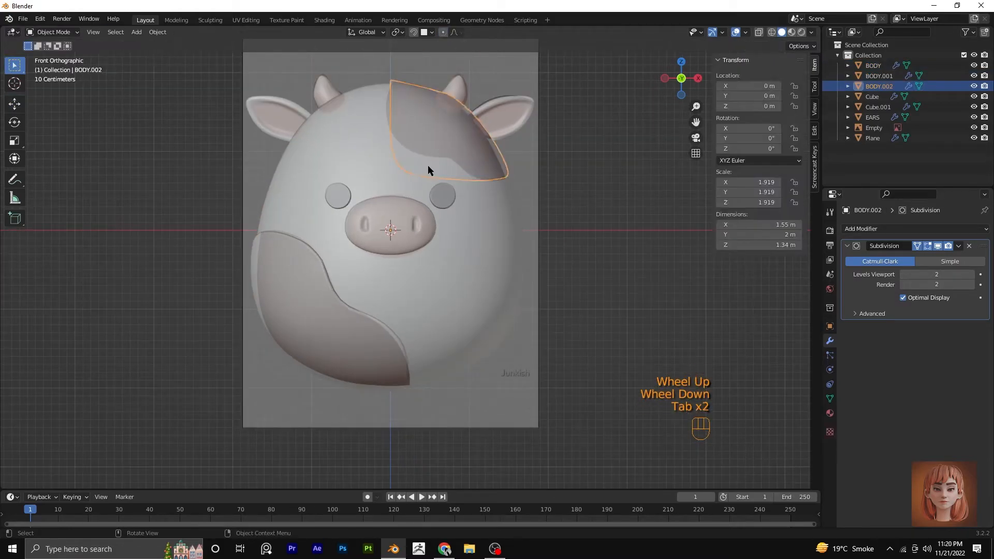
key("Tab")
left_click(403, 172)
key("g")
left_click(410, 176)
left_click(411, 177)
key("g")
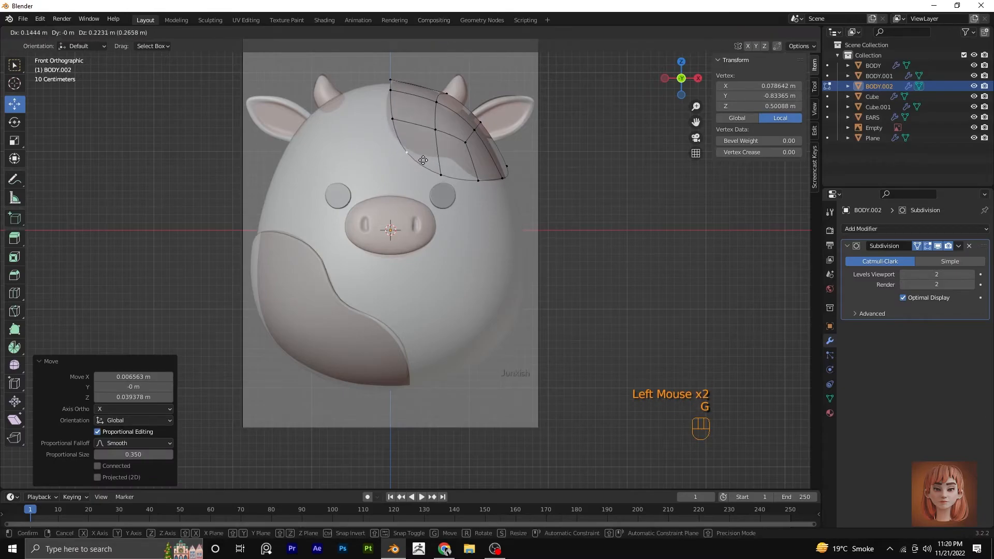
left_click(421, 159)
left_click(392, 123)
key("g")
left_click(386, 123)
Move the vertices along the forehead patch's lower edge up to the wavy outline in the reference.
left_click(444, 180)
key("g")
left_click(438, 153)
left_click(478, 180)
key("g")
left_click(477, 182)
left_click(439, 159)
key("g")
left_click(448, 160)
Refine the lower-edge vertices into a smooth S-curve matching the reference, check the patch from an angle, and finish editing.
left_click(410, 155)
key("g")
left_click(429, 169)
left_click(445, 163)
key("g")
left_click(448, 157)
left_click(478, 182)
key("g")
left_click(472, 181)
left_click(445, 155)
key("g")
left_click(439, 165)
mouse_move(440, 166)
middle_mouse_down()
mouse_move(379, 202)
mouse_move(450, 155)
middle_mouse_up()
key("KP_1")
key("Tab")
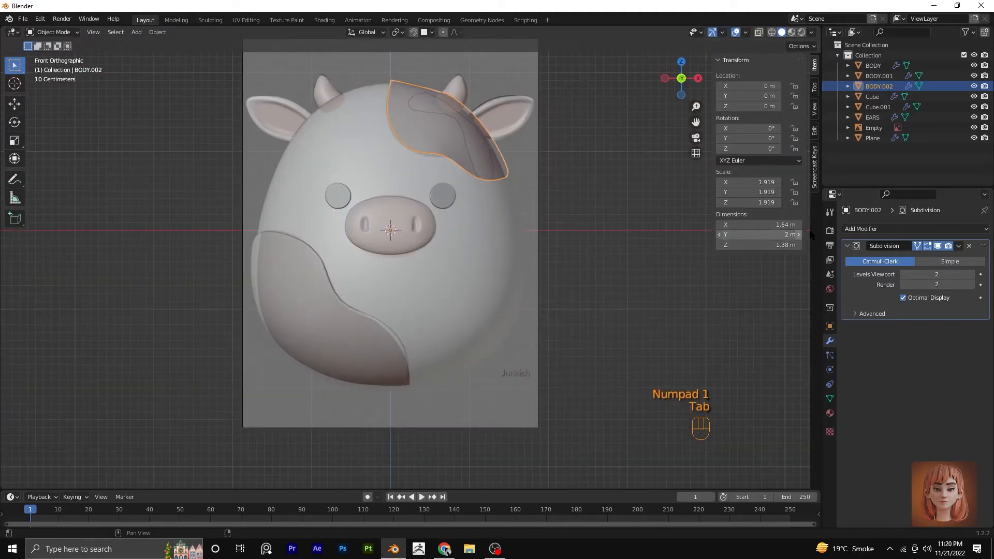
Add a Shrinkwrap modifier to the forehead patch with BODY as its target.
left_click(879, 228)
left_click(880, 360)
left_click(488, 209)
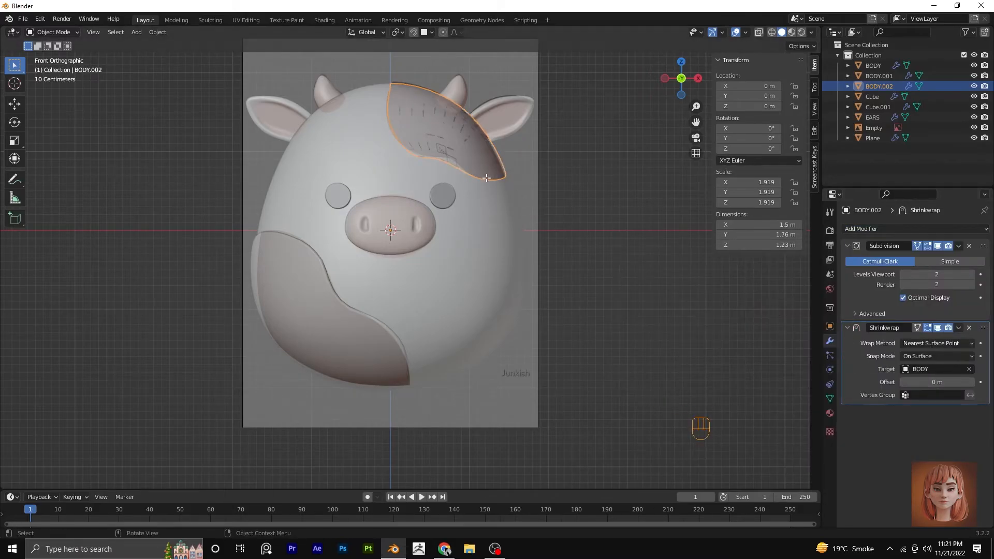
Move three lower-edge vertices of the shrinkwrapped forehead patch so its border matches the reference again.
key("Tab")
left_click(421, 163)
key("g")
left_click(424, 171)
left_click(443, 154)
key("g")
left_click(452, 160)
left_click(472, 180)
key("g")
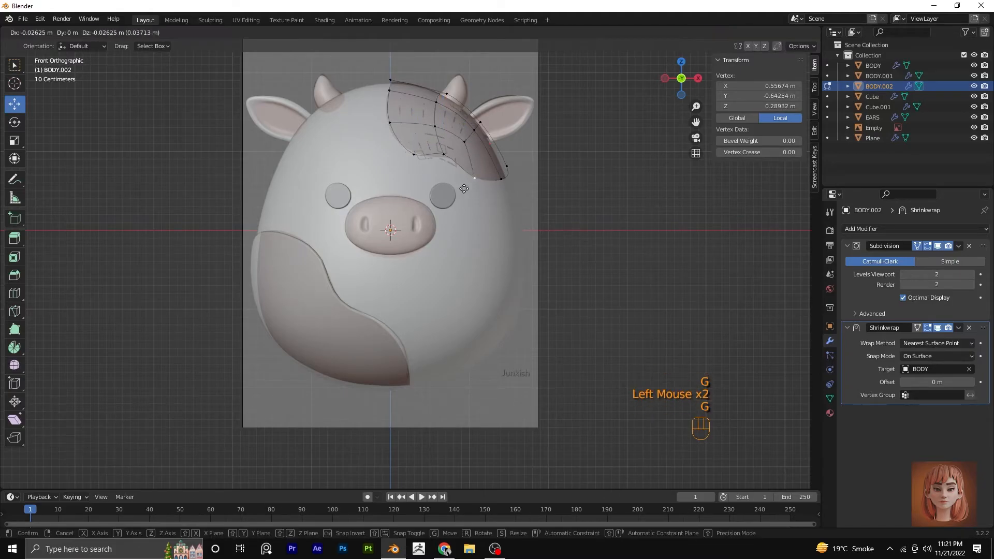
left_click(466, 192)
key("Tab")
Nudge the lower inner corner vertex of the forehead patch outward to match the reference outline.
scroll(459, 200, "up", 1)
scroll(459, 200, "down", 1)
key("Tab")
left_click(413, 157)
key("g")
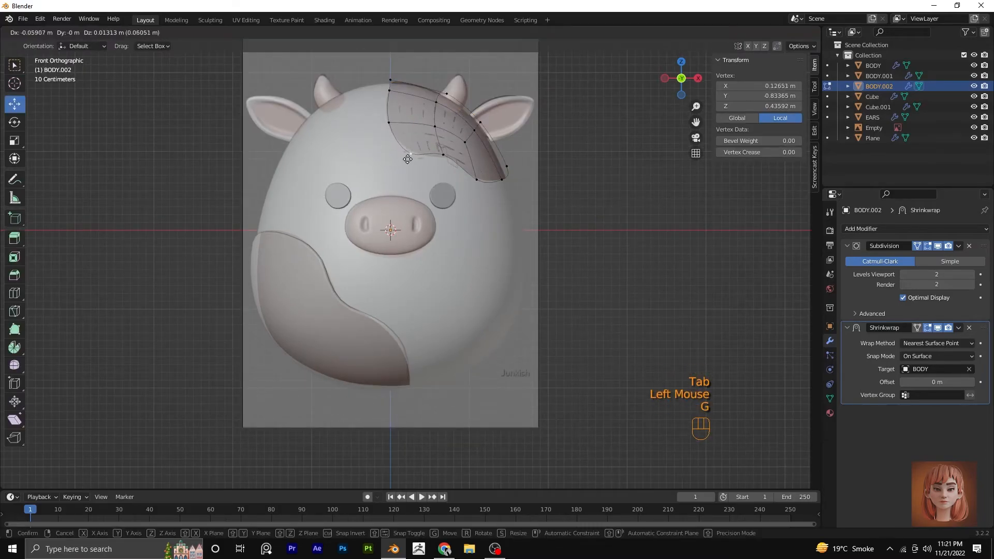
left_click(406, 156)
key("Tab")
Add a Solidify modifier to the forehead patch, adjust its thickness, and check the raised edge from an angle.
left_click(911, 228)
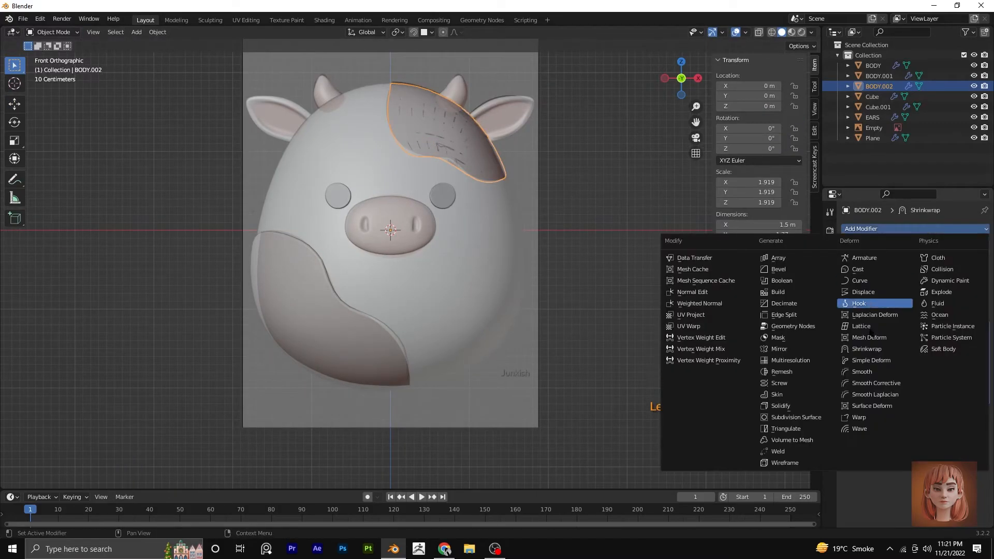
left_click(776, 409)
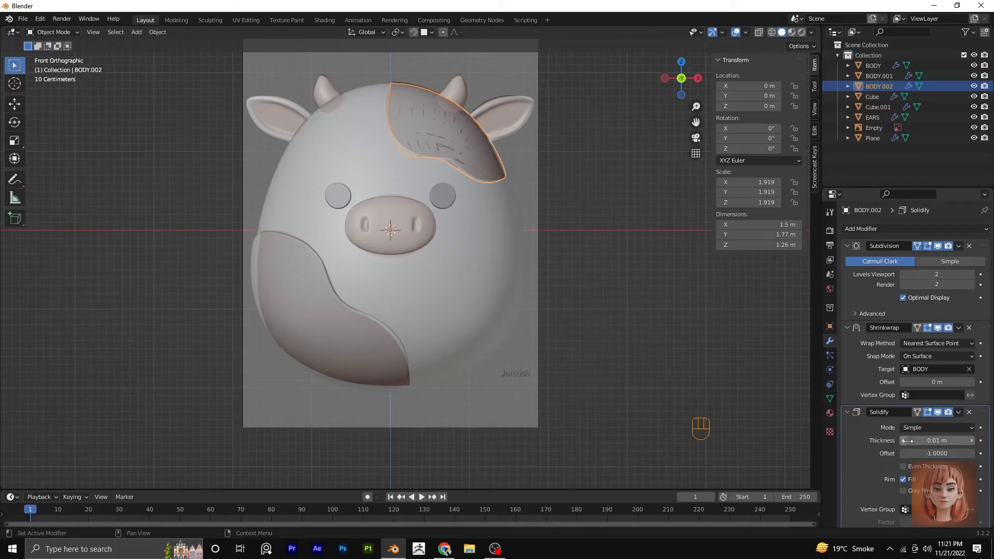
triple_click(904, 440)
left_click(971, 440)
left_click(971, 441)
left_click(904, 441)
scroll(428, 260, "down", 1)
middle_click_drag(427, 259, 437, 288)
key("KP_1")
scroll(438, 289, "up", 1)
Add a Bevel modifier with 28 segments to the forehead patch and collapse the other modifiers' settings.
left_click(913, 229)
left_click(771, 279)
scroll(943, 457, "down", 2)
left_click(846, 328)
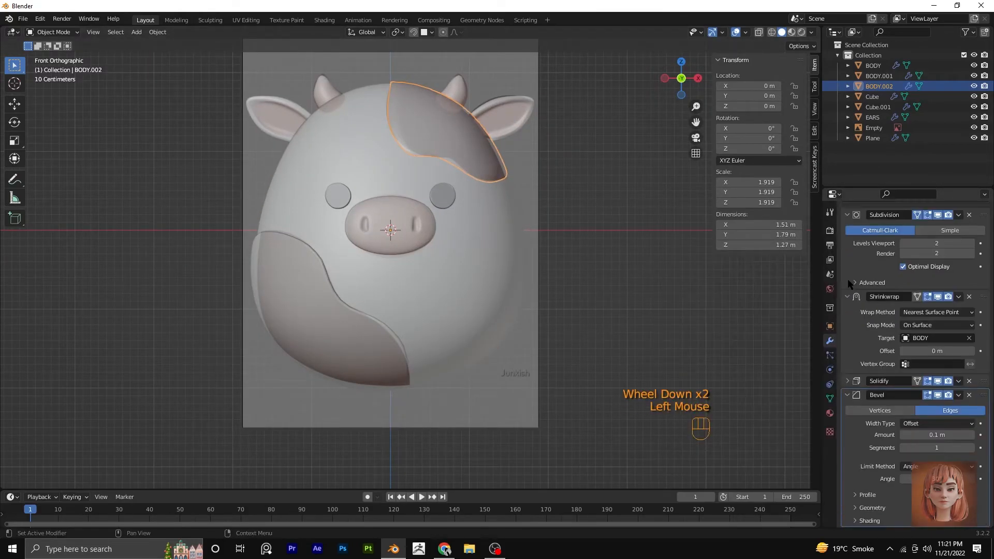
left_click(847, 297)
left_click(847, 246)
left_click_drag(936, 340, 946, 340)
Adjust the Bevel segments of the lower body patch and check the result from an angle and the front.
middle_click_drag(559, 249, 560, 283)
left_click(316, 337)
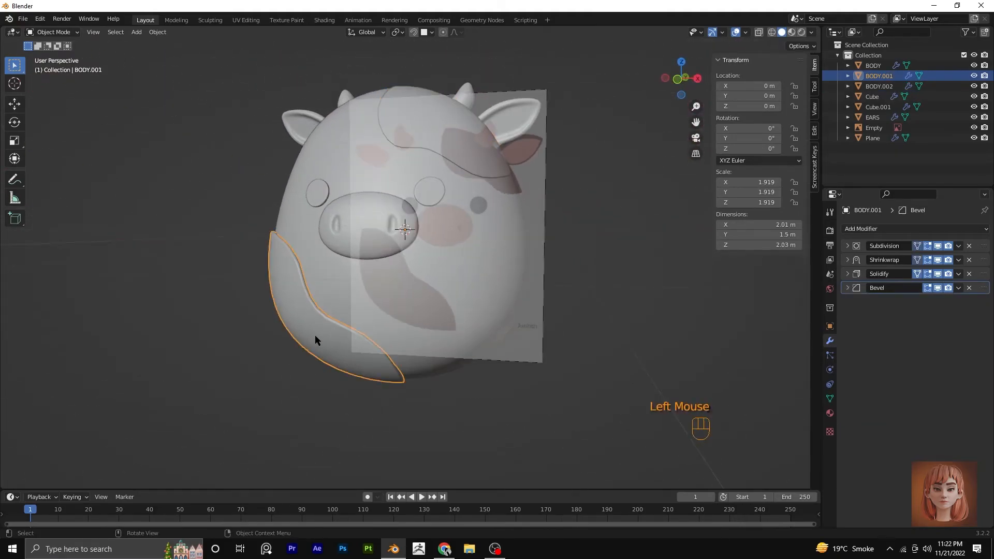
left_click(847, 287)
left_click(957, 349)
left_click(970, 341)
left_click(971, 341)
middle_click_drag(393, 410, 408, 414)
key("KP_1")
Move two lower-edge vertices of the forehead patch to refine its curve, finish editing, and deselect the patch.
left_click(430, 154)
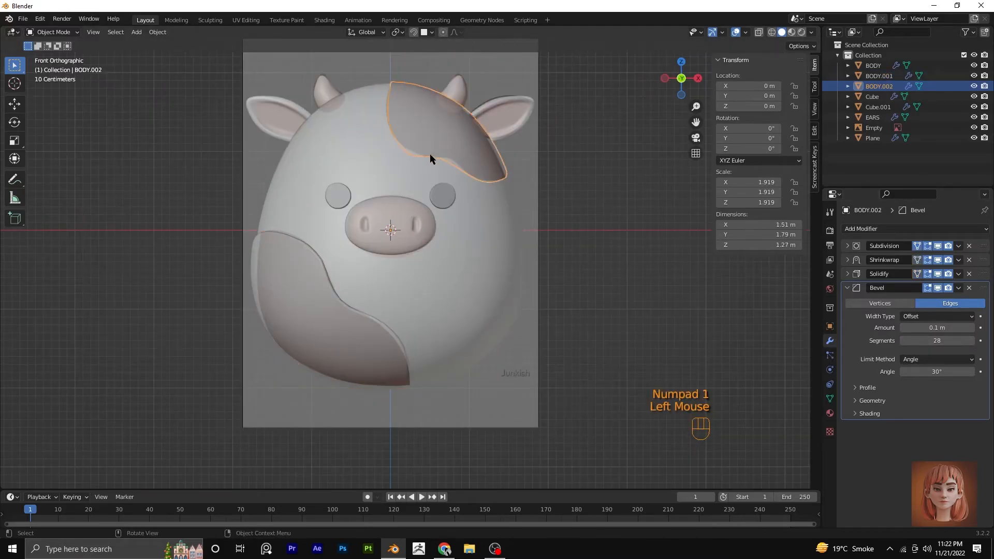
key("Tab")
key("g")
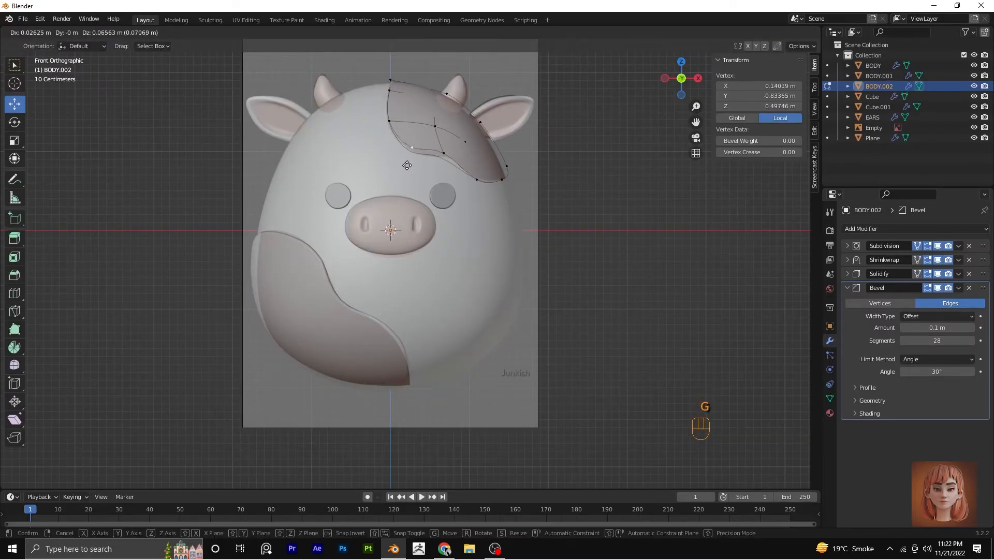
left_click(409, 164)
left_click(444, 153)
key("g")
left_click(454, 164)
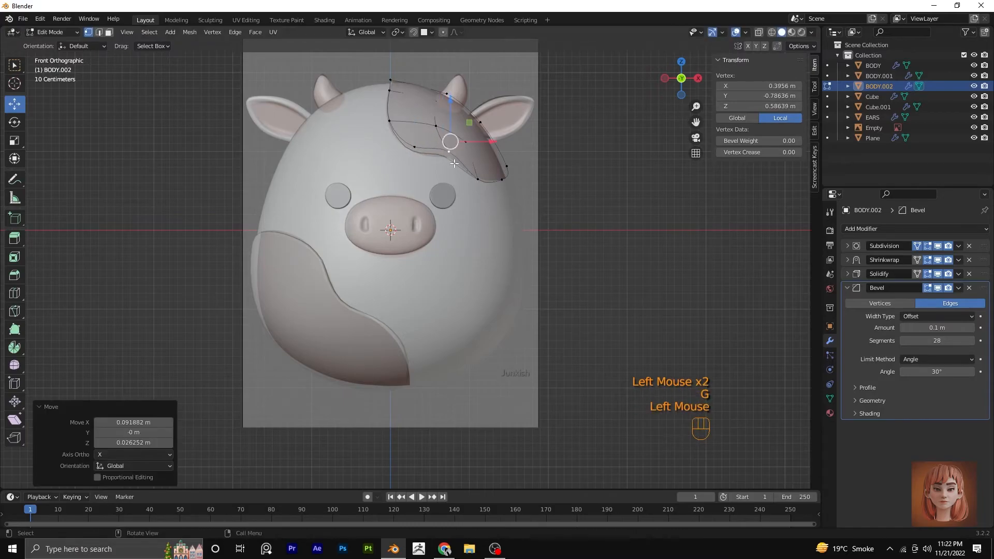
key("Tab")
left_click(600, 220)
Hide the reference image to inspect the model in Solid and Material Preview shading, and show the reference again.
scroll(631, 224, "down", 2)
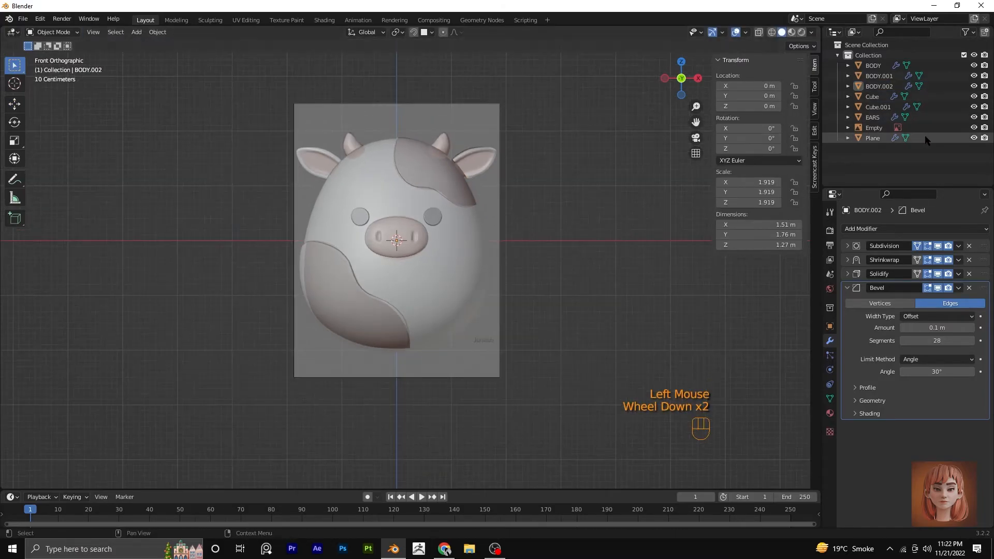
left_click(973, 128)
scroll(417, 283, "up", 3)
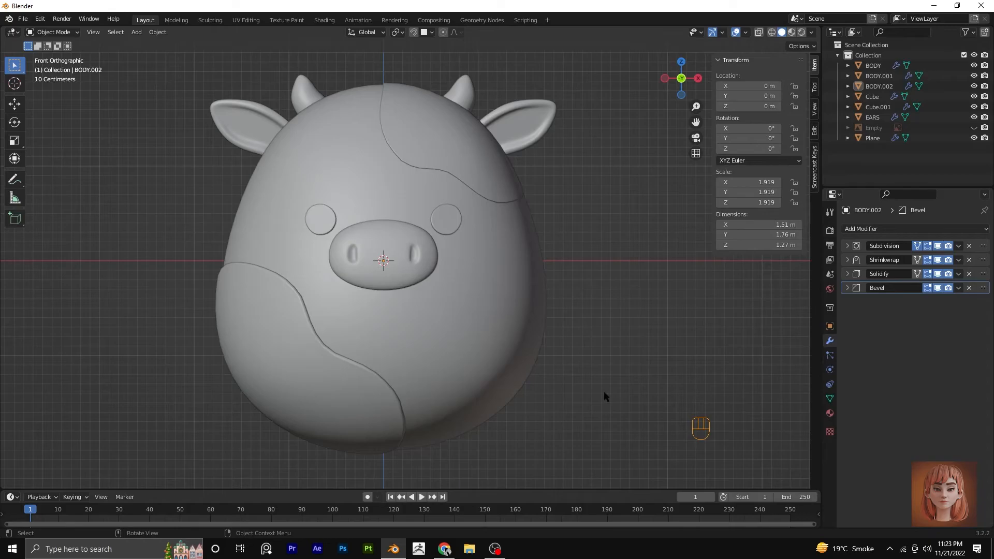
left_click(793, 33)
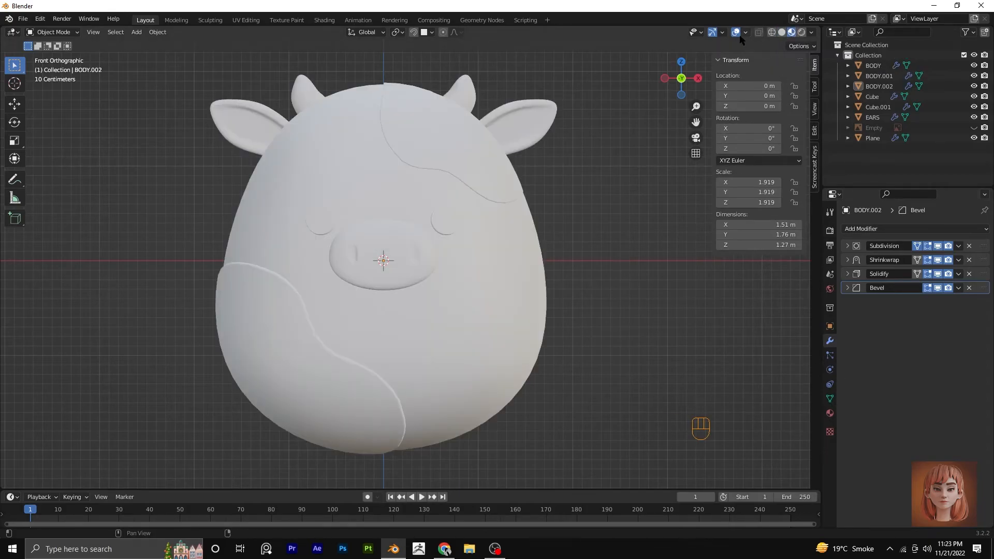
left_click(782, 32)
left_click(973, 127)
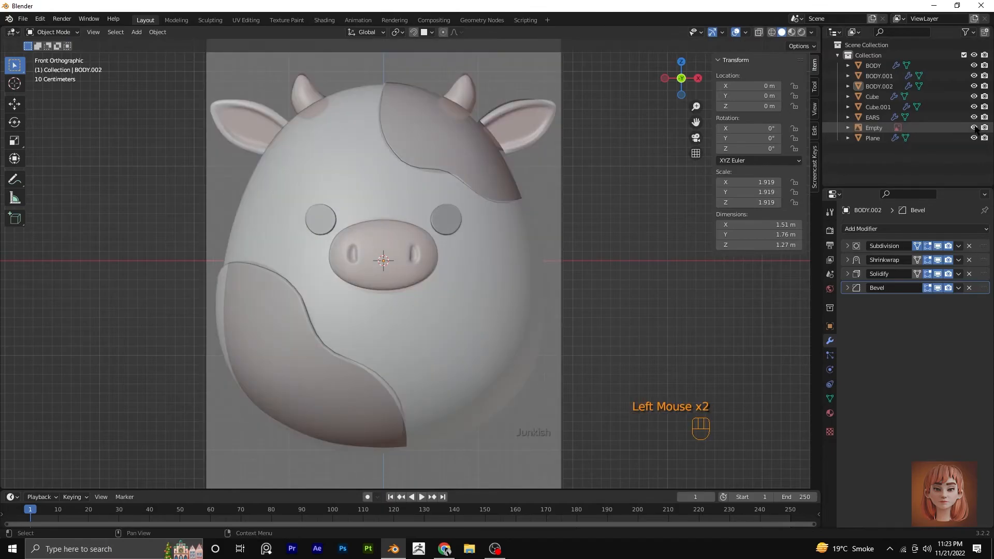
left_click(973, 128)
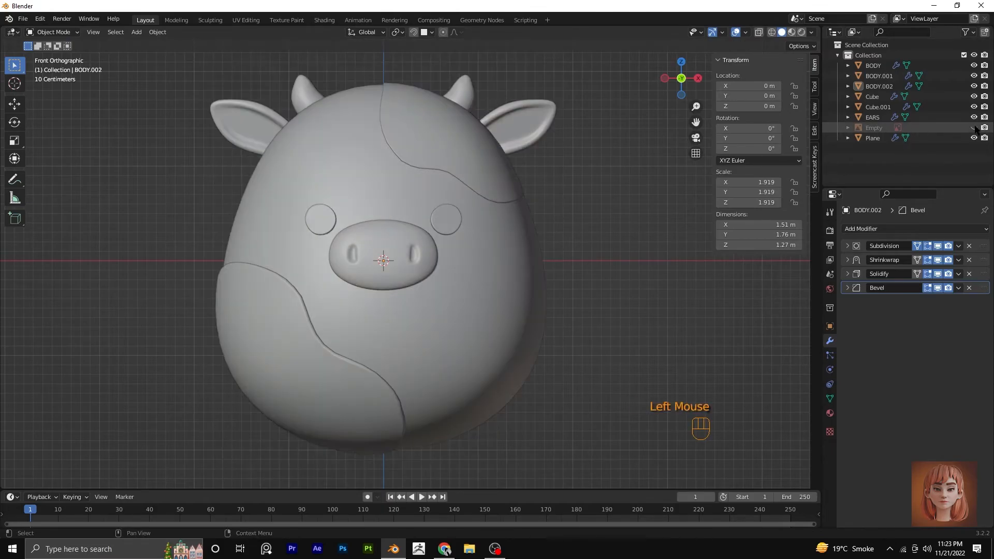
left_click(974, 128)
Move the reference image along X to about -5.1 m, beside the cow, and make it fully opaque.
left_click(549, 217)
scroll(526, 336, "down", 3)
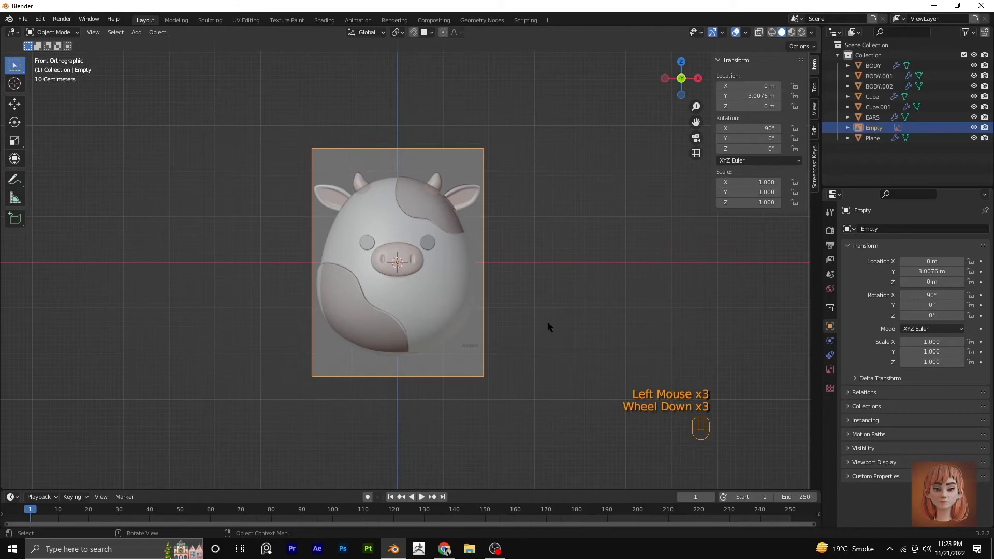
key("g")
key("x")
left_click(356, 330)
scroll(356, 330, "down", 1)
scroll(356, 330, "up", 3)
scroll(356, 330, "down", 2)
middle_click_drag(356, 330, 386, 327)
key("KP_1")
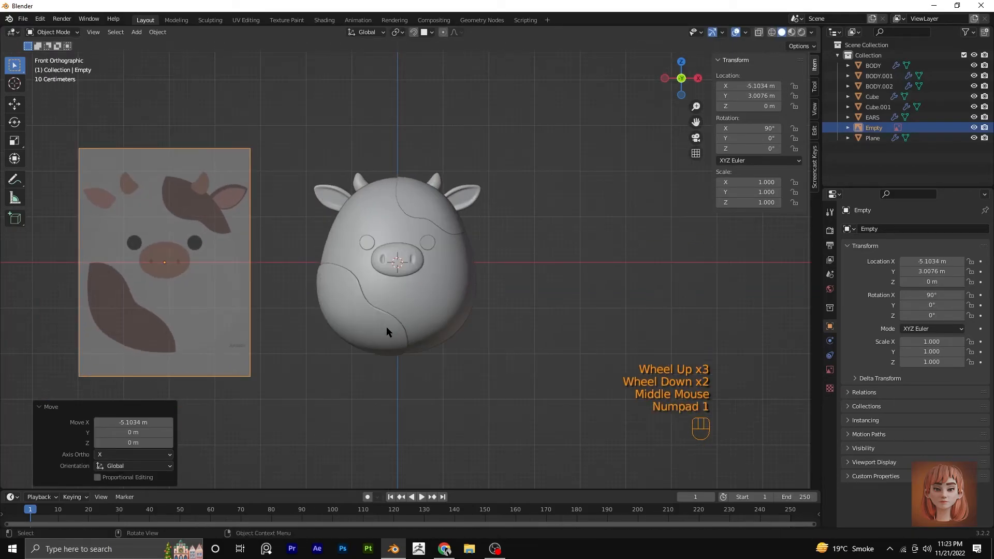
left_click(830, 369)
left_click(903, 349)
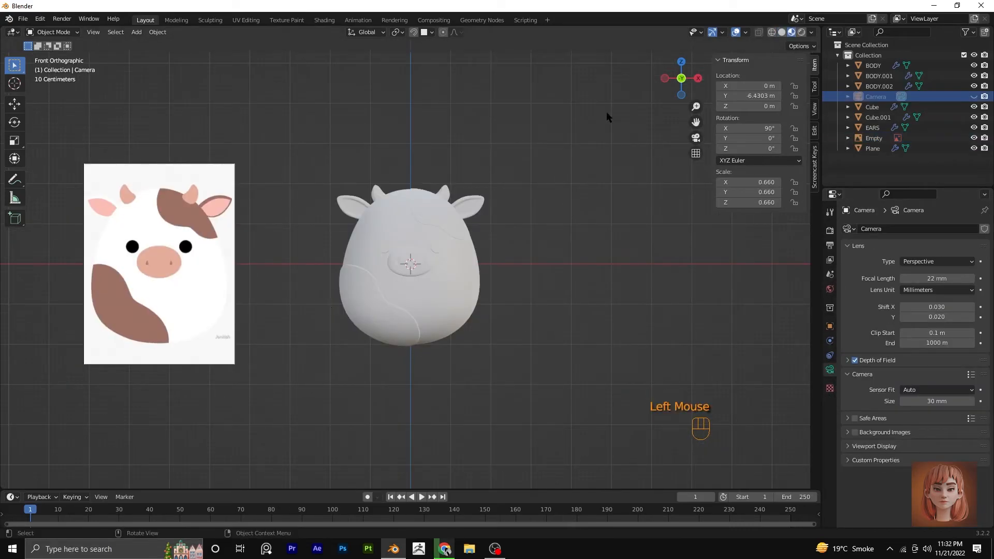
Create a new material for the cow's egg-shaped body, keeping its white base color.
left_click(448, 286)
scroll(737, 417, "up", 1)
left_click(830, 412)
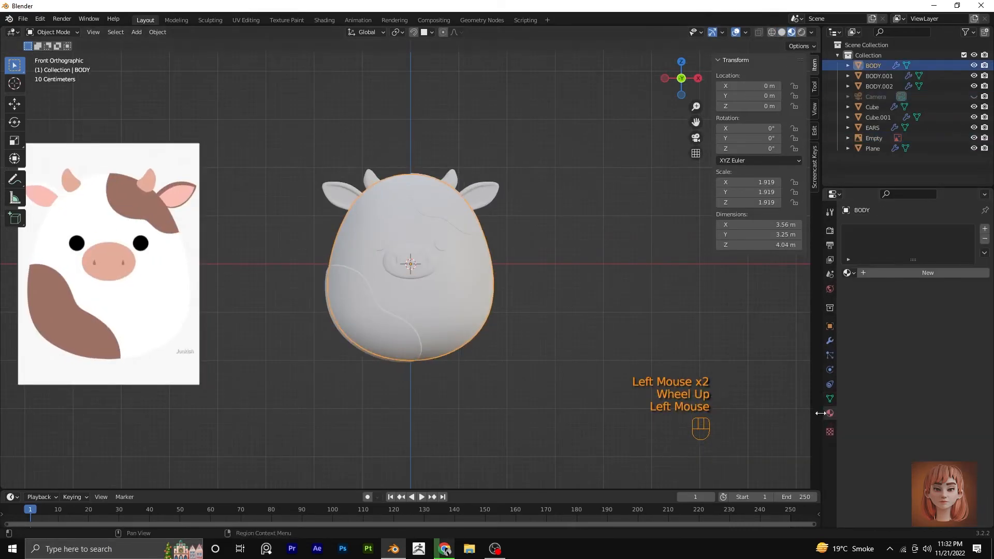
left_click(869, 277)
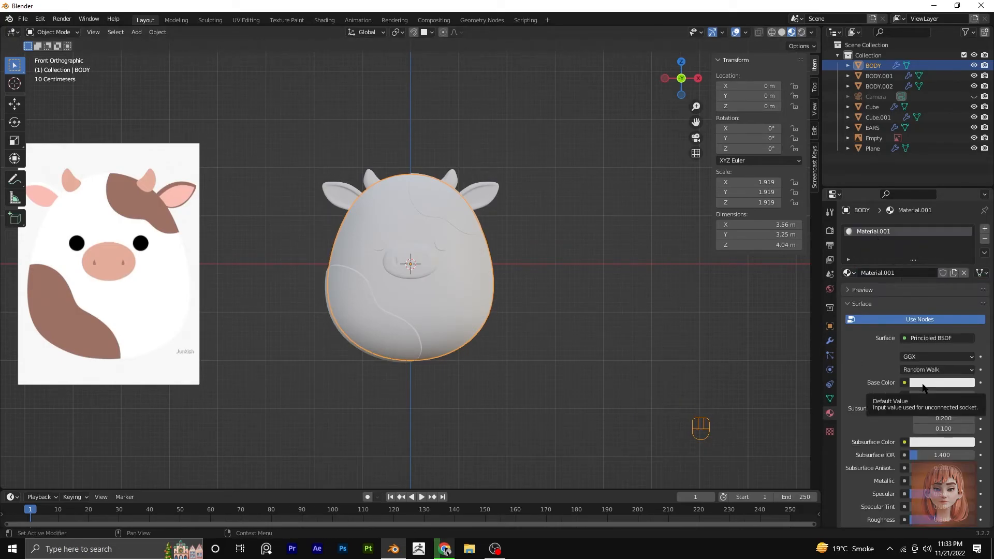
left_click(922, 385)
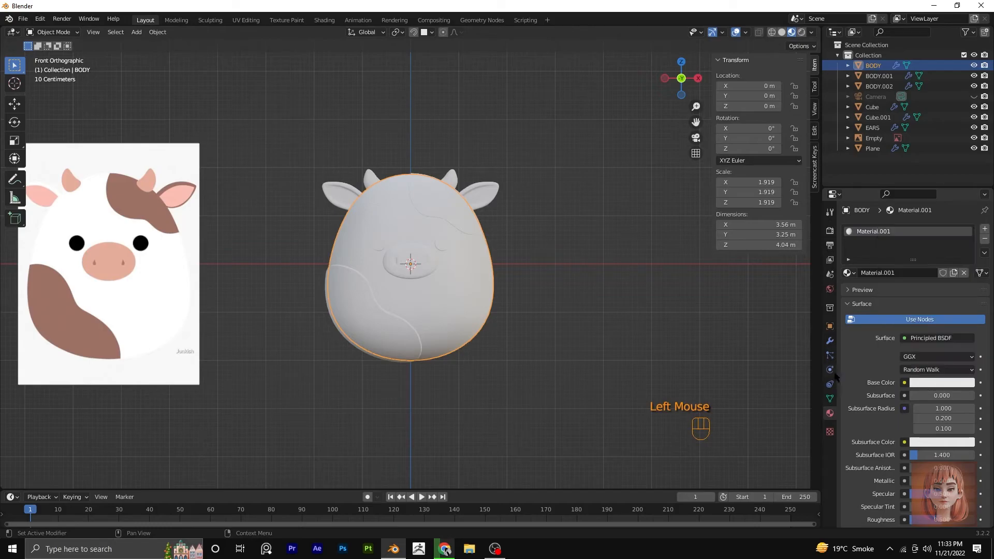
left_click(854, 273)
left_click(840, 289)
left_click(838, 274)
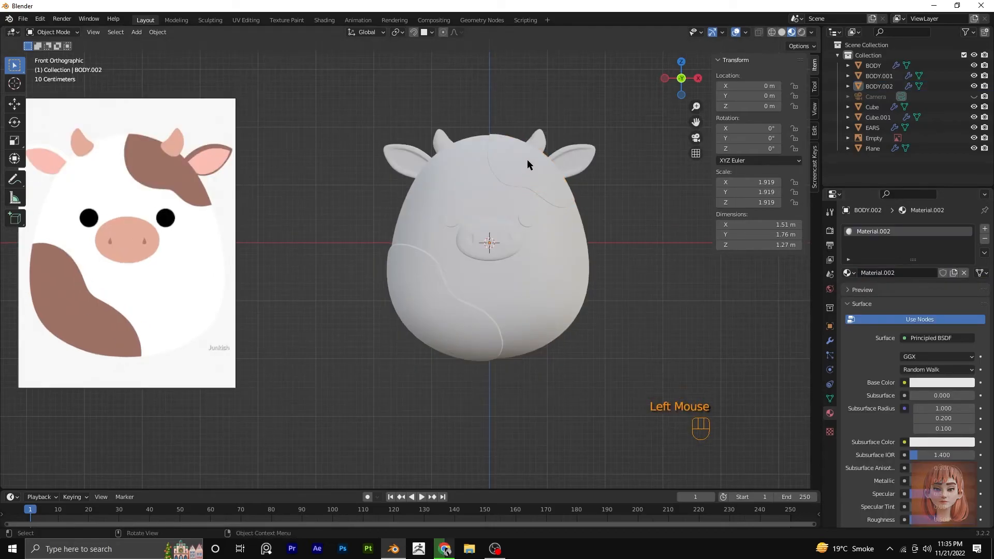
Set the base color of the forehead patch's Material.002 to the brown sampled from the reference image's patch.
left_click(544, 179)
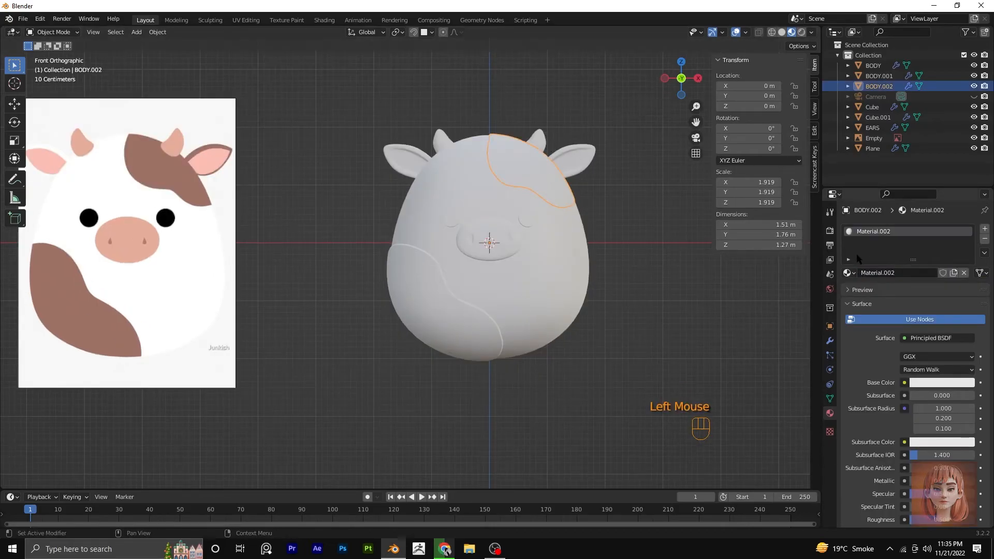
double_click(875, 232)
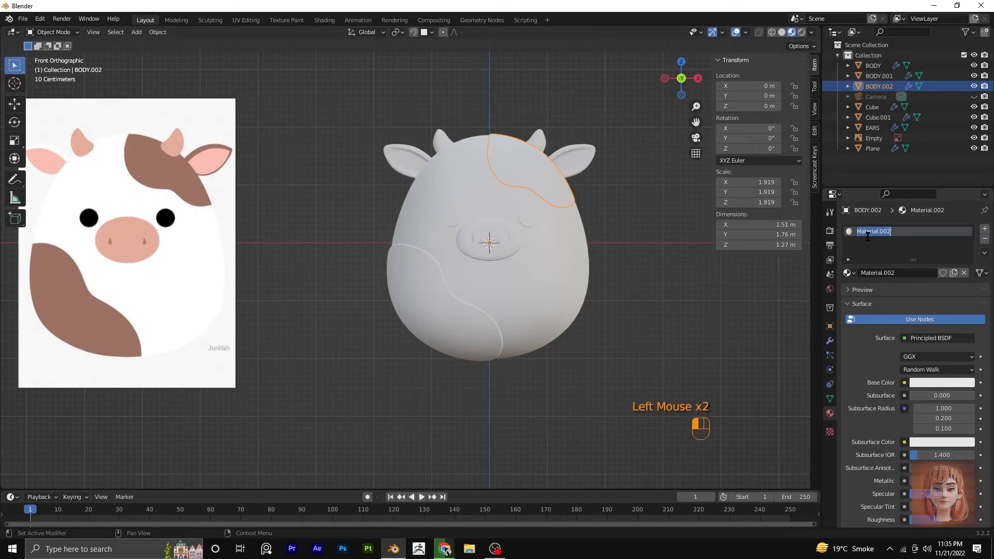
left_click(850, 273)
left_click(979, 274)
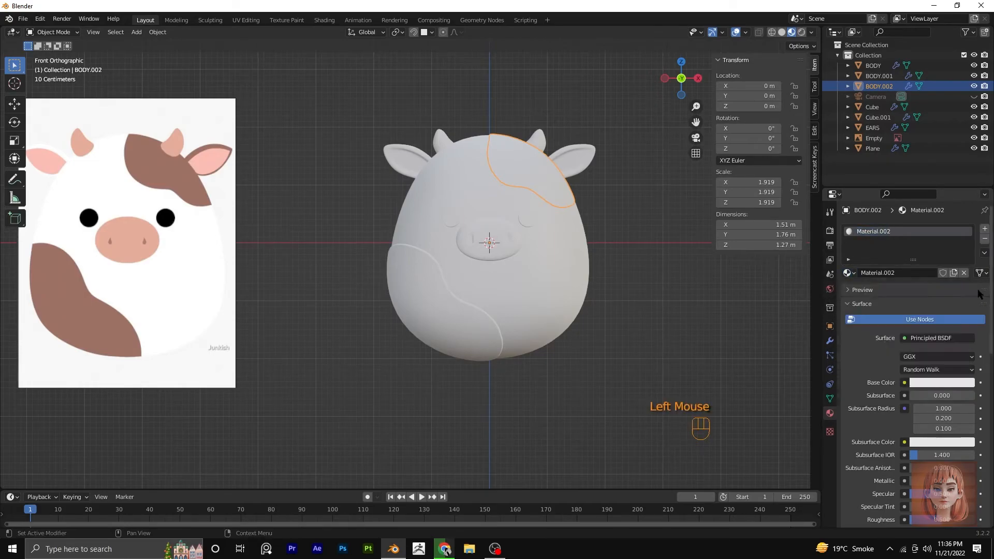
left_click(938, 382)
left_click(942, 383)
left_click(967, 337)
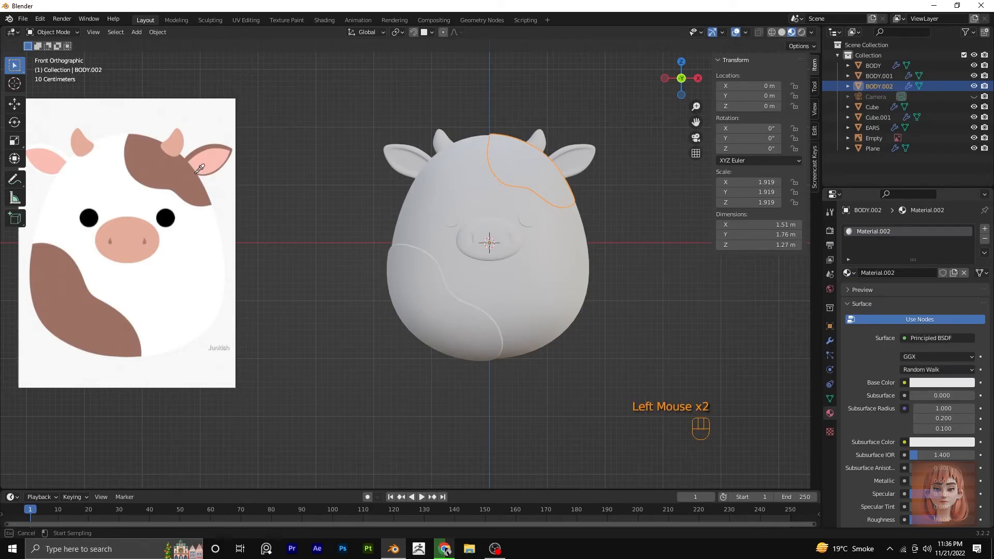
left_click(194, 174)
Assign the existing brown Material.002 to the lower body patch.
left_click(462, 325)
left_click(846, 273)
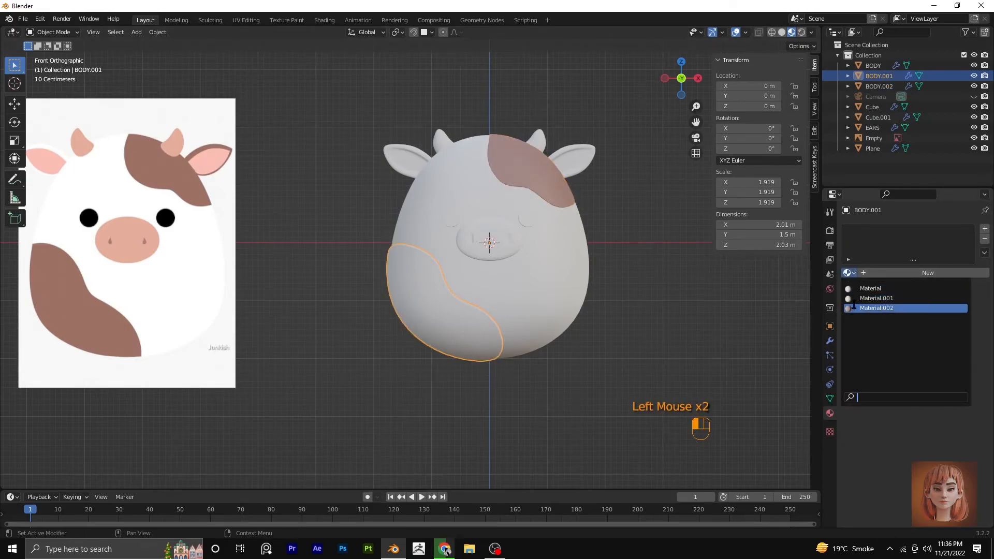
left_click(865, 309)
Create a new material for the snout with its pink base color sampled from the reference image's snout.
left_click(493, 230)
left_click(963, 228)
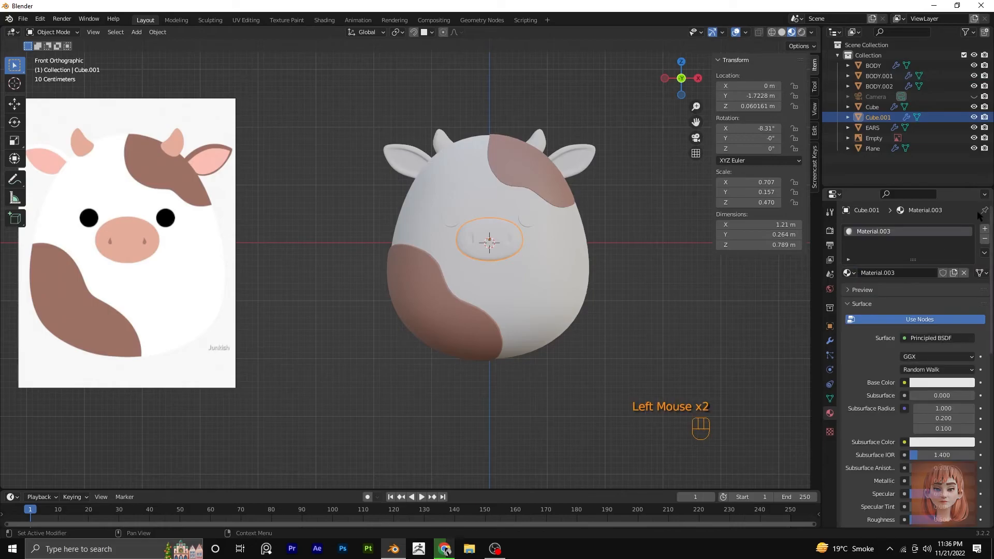
left_click(941, 382)
left_click(966, 337)
left_click(141, 231)
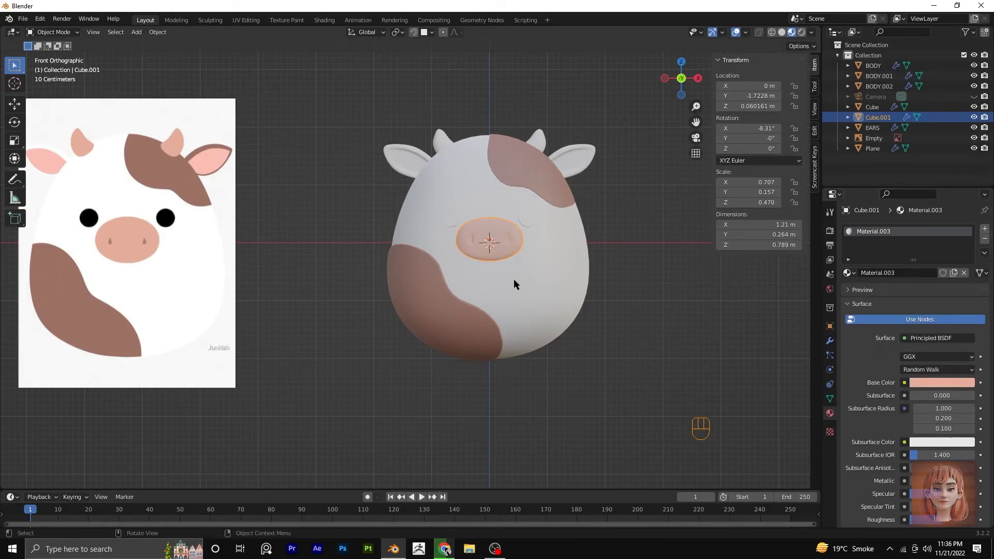
Create a new material for the eyes and darken its base color to black.
left_click(451, 221)
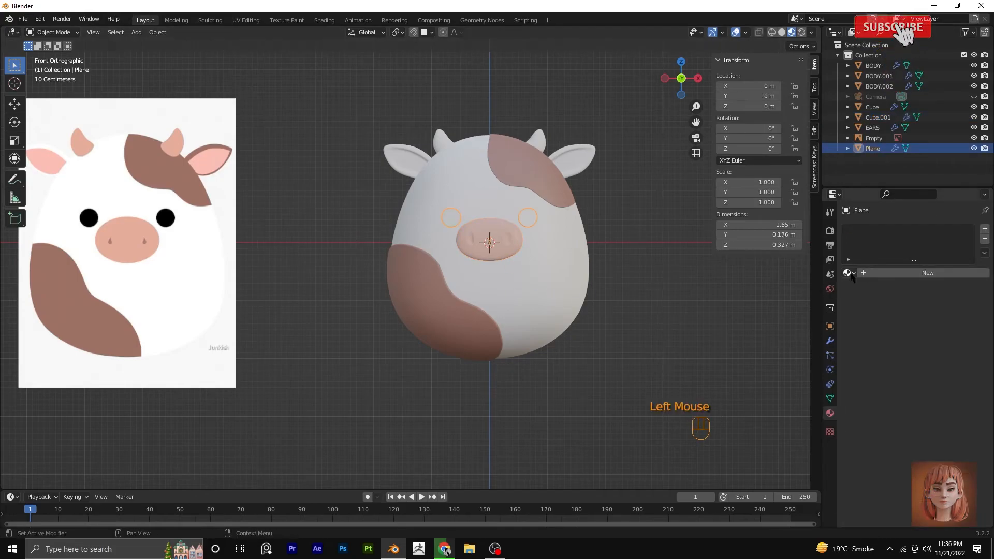
left_click(926, 273)
left_click(926, 383)
left_click_drag(967, 282, 966, 309)
Assign the snout's pink Material.003 to the horns and make it a single-user copy, Material.005.
left_click(528, 139)
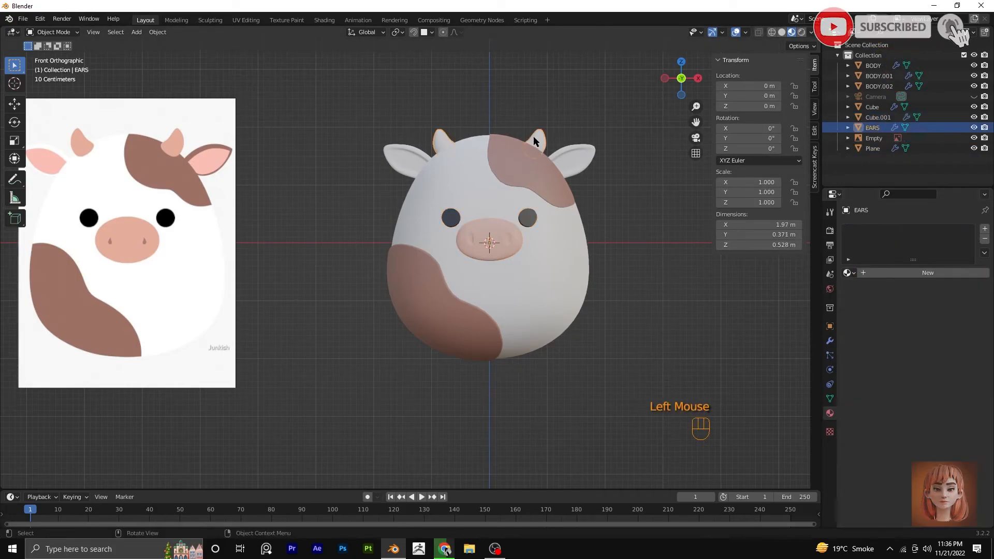
left_click(984, 228)
left_click(849, 273)
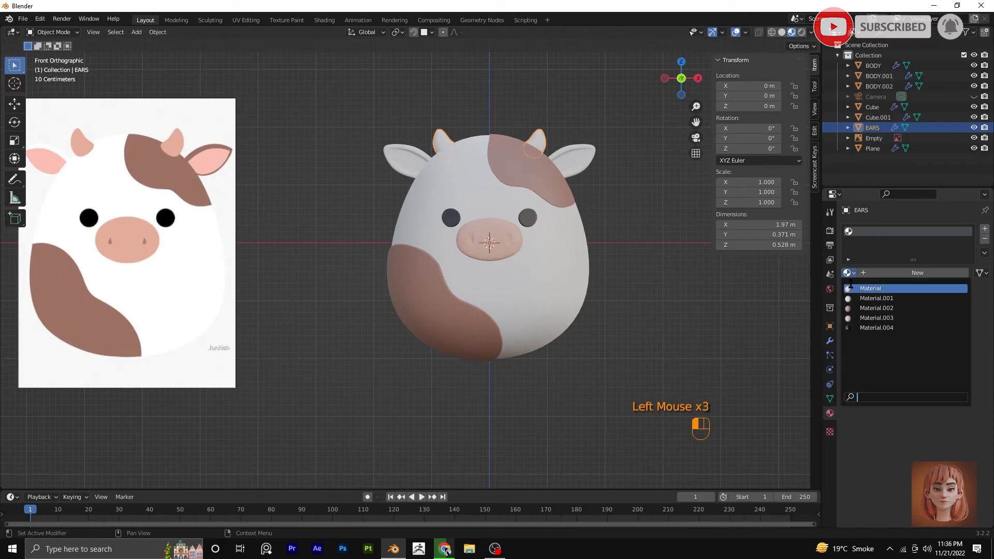
left_click(984, 239)
left_click(847, 273)
left_click(867, 317)
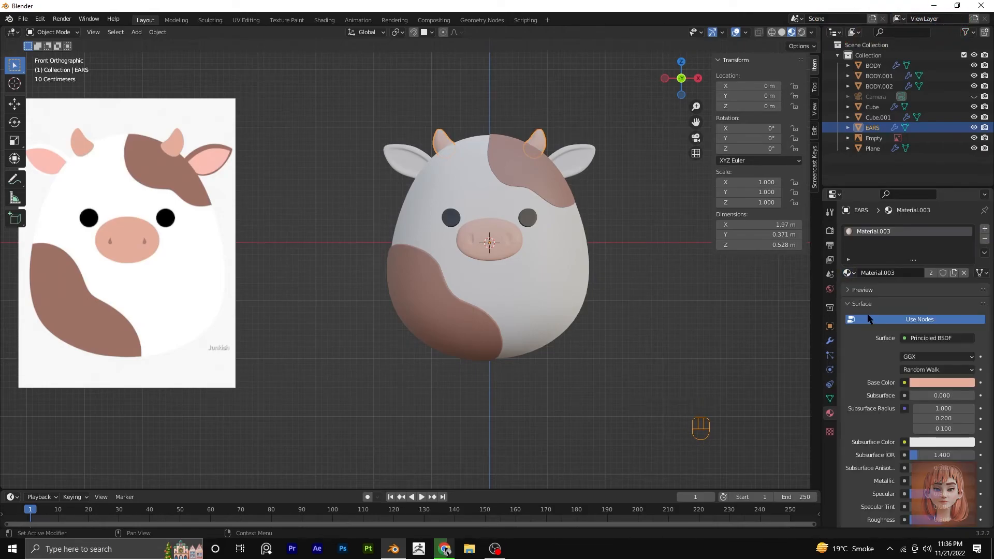
left_click(984, 228)
left_click(986, 239)
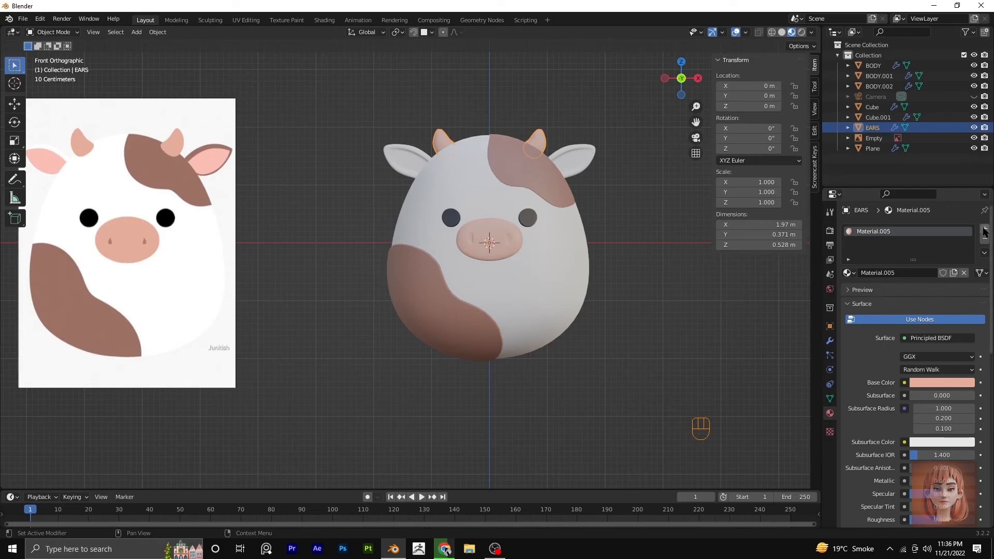
Add a second material slot to the horns holding a single-user copy of brown Material.002, Material.006.
left_click(984, 229)
left_click(848, 293)
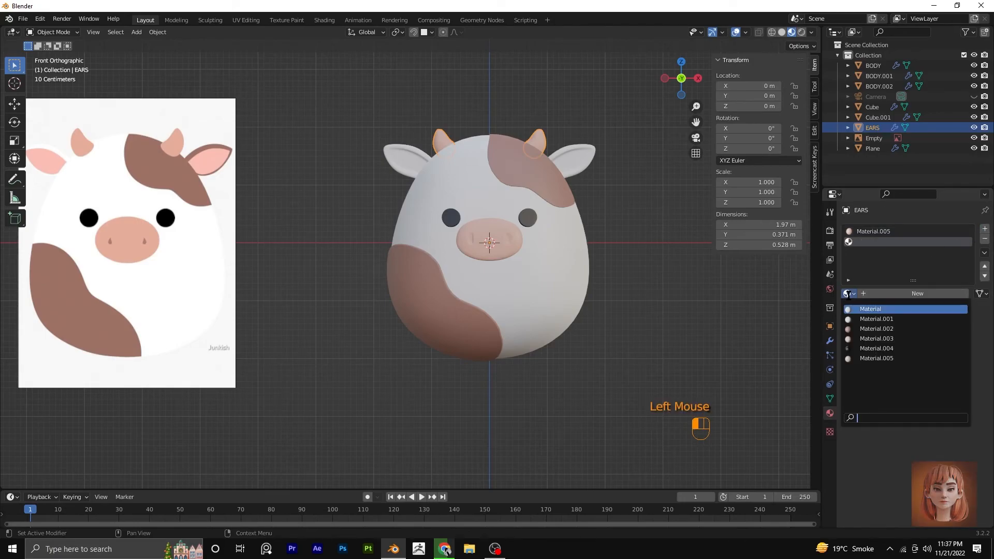
left_click(876, 328)
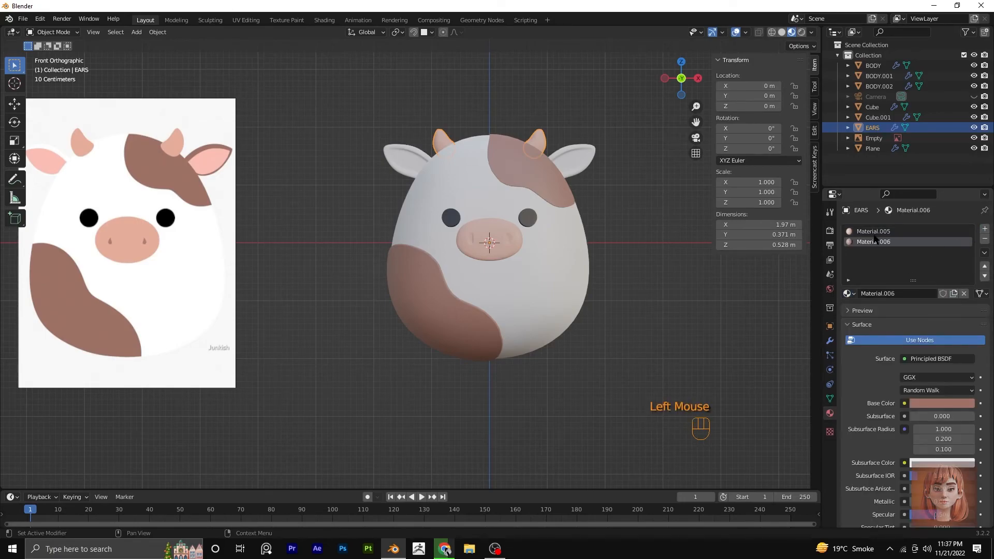
Assign the brown Material.006 to the ears.
left_click(579, 158)
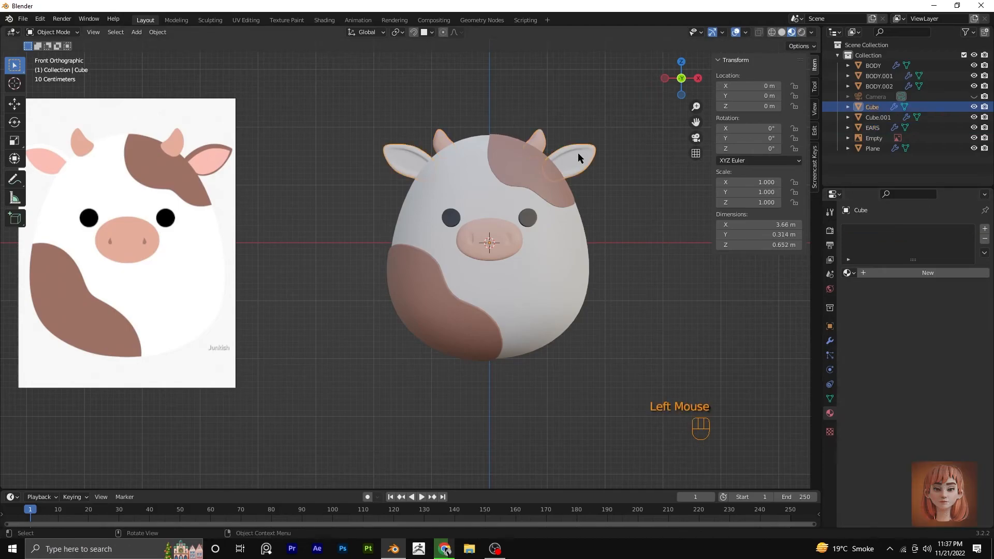
left_click(849, 273)
left_click(854, 347)
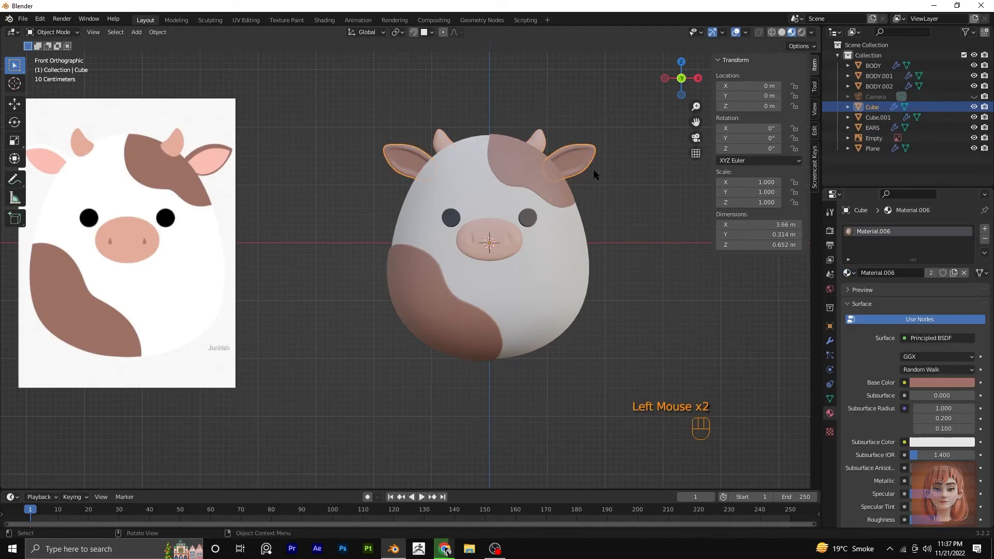
Circle-select the inner faces of the ear beside the forehead patch in face mode.
key("Tab")
scroll(571, 165, "up", 2)
key("3")
key("c")
left_click(650, 110)
left_click(644, 112)
left_click(635, 115)
left_click(624, 119)
right_click(682, 183)
Add a second material slot with pink Material.005 to the ears and assign it to the selected inner faces.
left_click(984, 228)
left_click(913, 294)
left_click(848, 293)
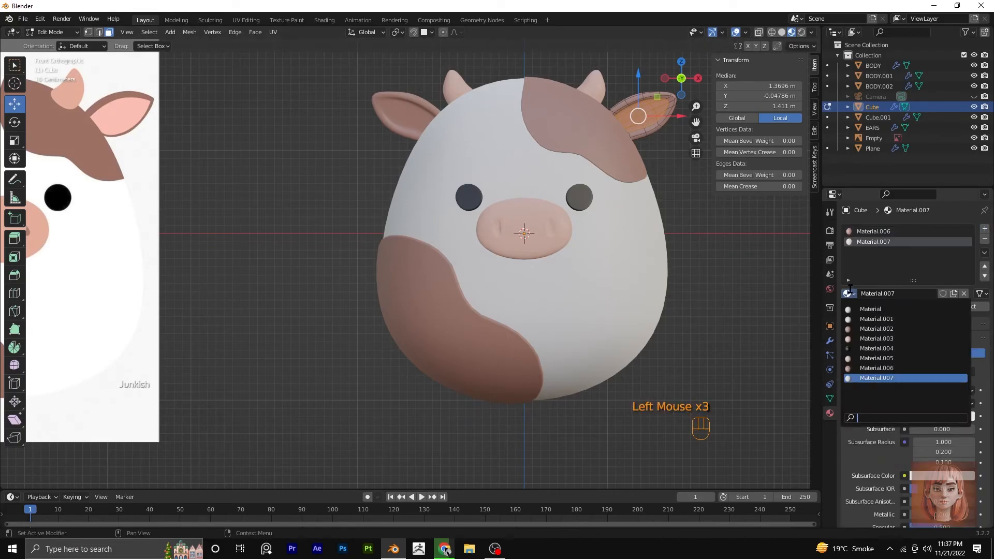
left_click(864, 359)
left_click(865, 306)
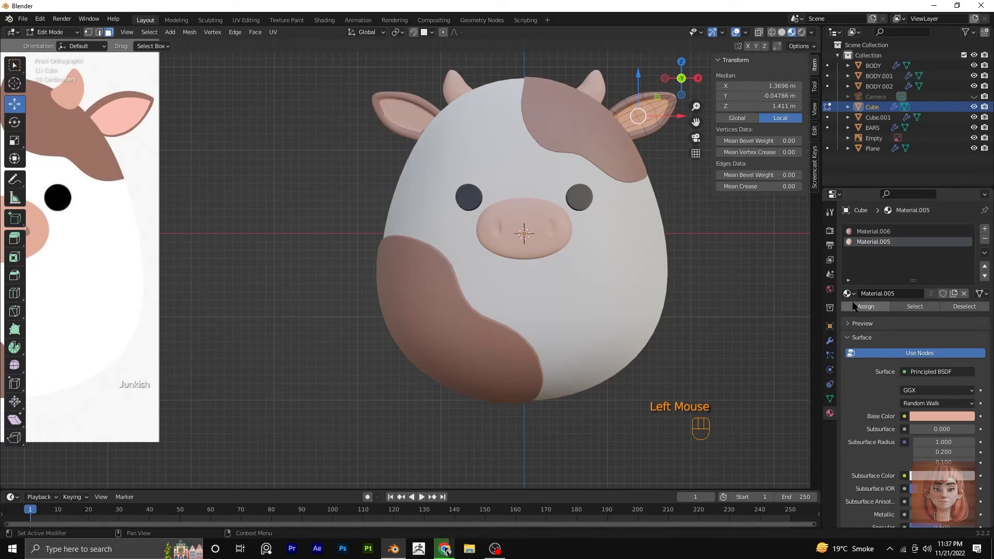
scroll(674, 274, "down", 2)
scroll(670, 207, "up", 2)
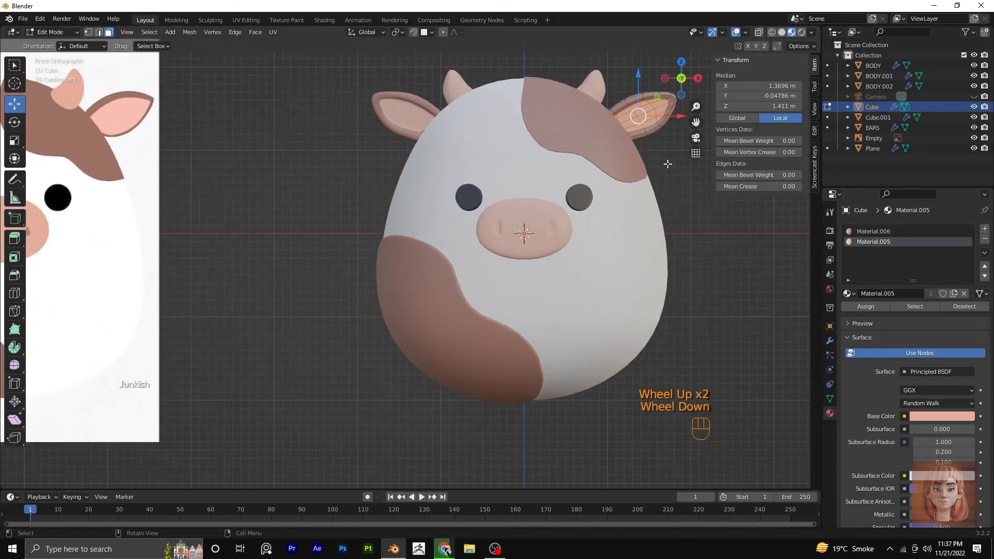
Isolate the ears and select the inner-ear faces that are still brown.
key("KP_Divide")
scroll(543, 288, "up", 2)
left_click(543, 288)
key("ctrl+z")
left_click(548, 292, "shift")
left_click(543, 289, "shift")
left_click(541, 286, "shift")
left_click(536, 278, "shift")
left_click(537, 279, "shift")
Assign pink Material.005 to the selected inner-ear faces, then end isolation and ear mesh editing.
left_click(873, 241)
left_click(865, 306)
scroll(636, 313, "down", 1)
key("KP_1")
key("KP_Divide")
scroll(692, 190, "up", 1)
scroll(683, 199, "down", 2)
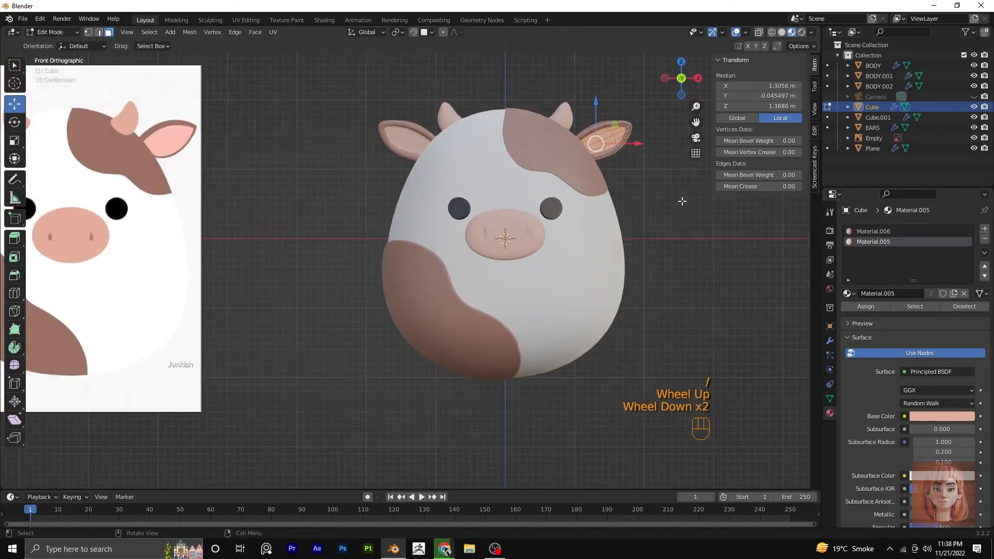
key("Tab")
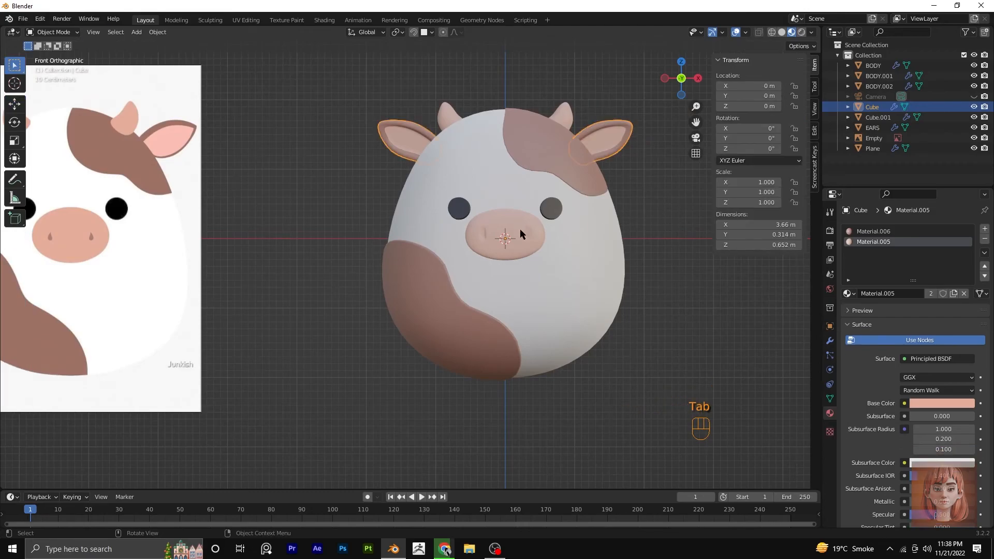
Circle-select the nostril faces on the snout mesh.
left_click(520, 231)
scroll(512, 234, "up", 1)
middle_click_drag(524, 237, 499, 253, "shift")
key("Tab")
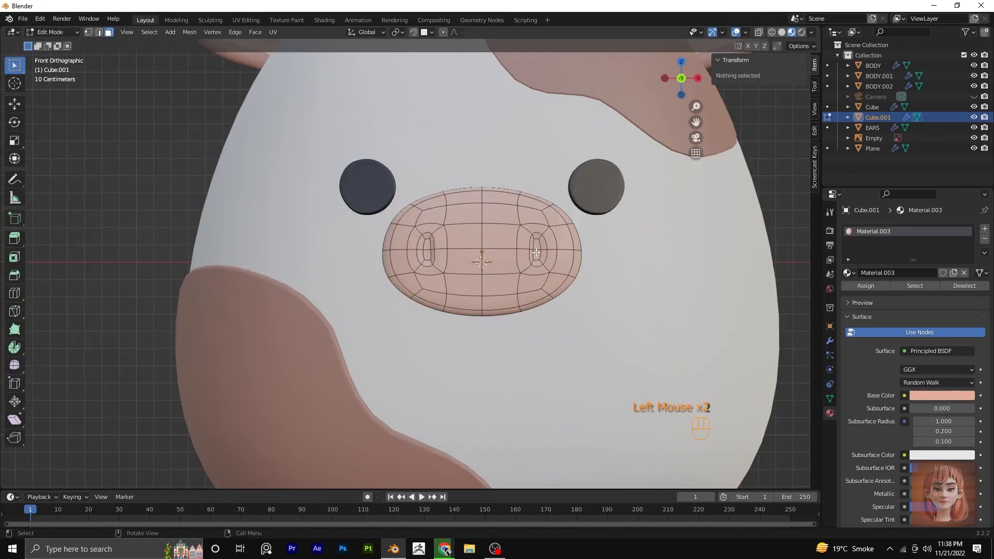
key("c")
left_click_drag(536, 255, 536, 246)
left_click(536, 247)
scroll(537, 246, "down", 3)
scroll(536, 247, "up", 2)
right_click(693, 275)
scroll(693, 275, "down", 3)
scroll(693, 275, "down", 4)
scroll(726, 307, "up", 1)
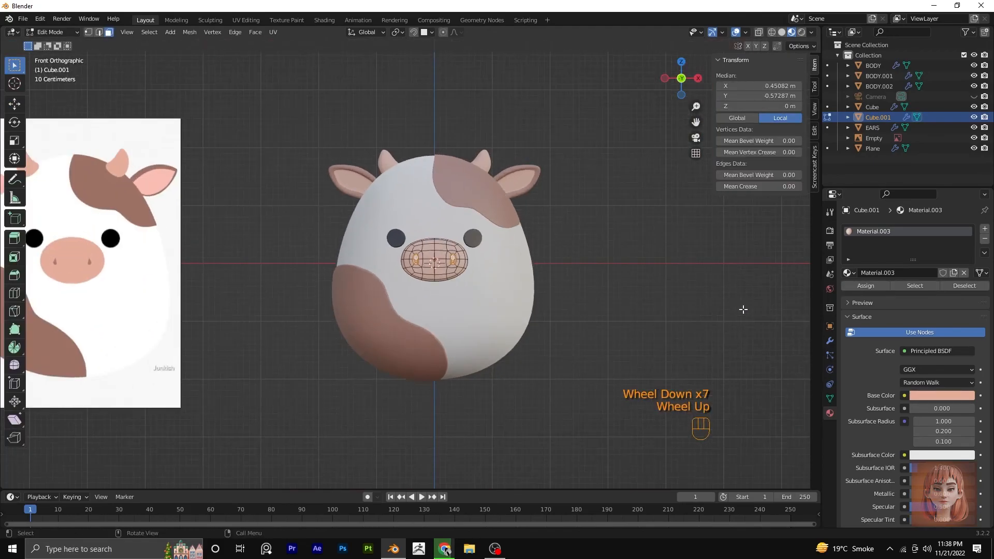
Add a second material slot with brown Material.006 to the snout and assign it to the nostril faces.
left_click(984, 228)
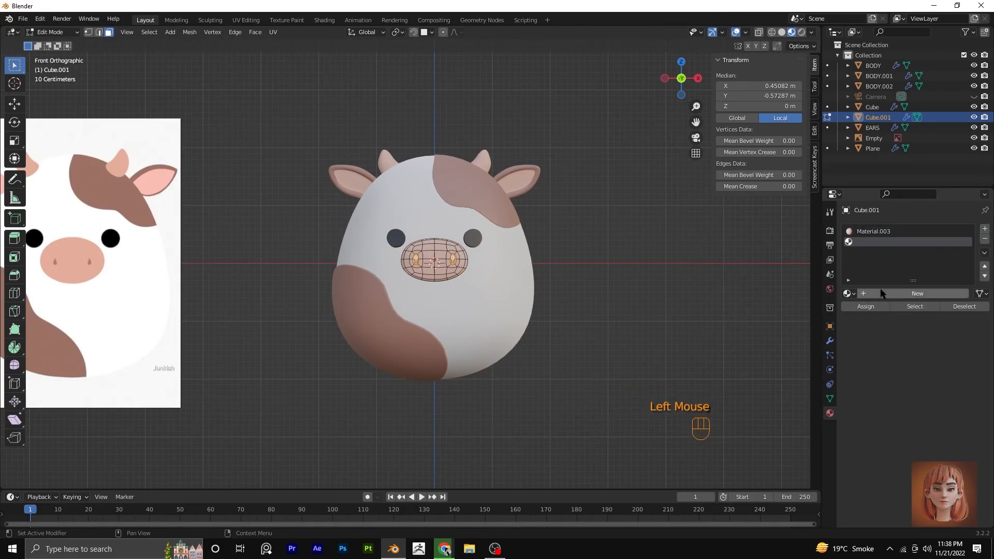
left_click(903, 293)
left_click(847, 293)
left_click(870, 368)
left_click(865, 307)
scroll(611, 268, "down", 4)
scroll(570, 308, "up", 3)
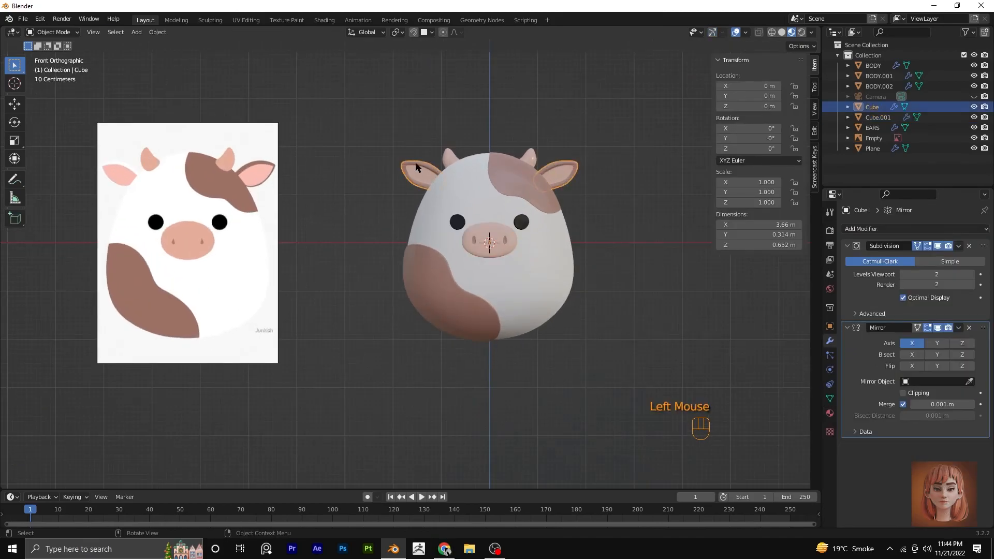
Move the ears' Mirror modifier above Subdivision and apply it.
scroll(420, 170, "up", 1)
key("Tab")
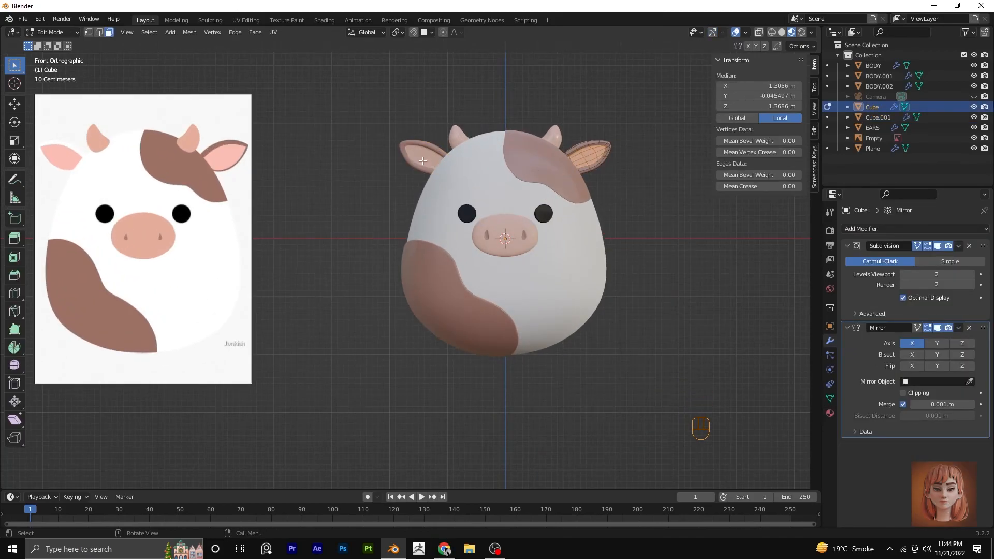
key("Tab")
left_click(917, 329)
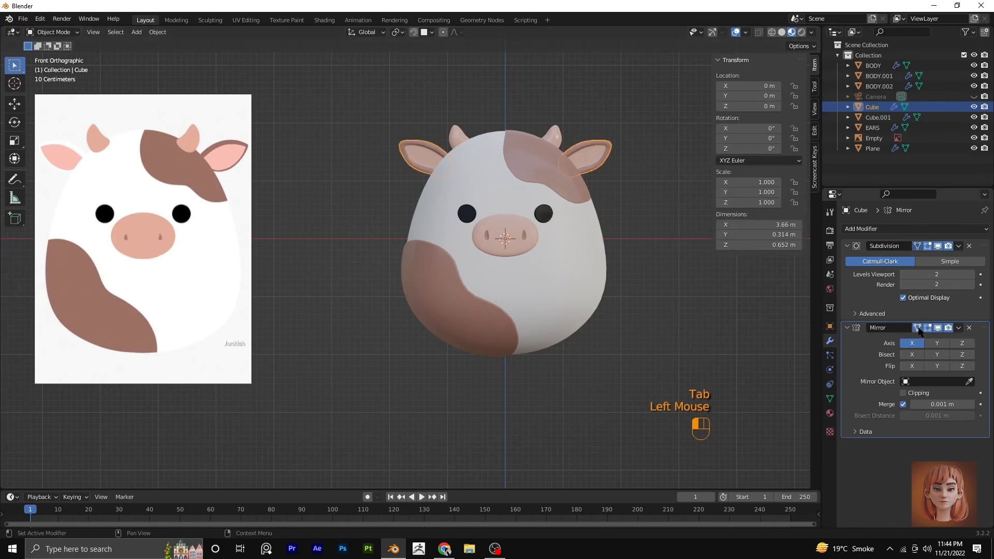
left_click(959, 327)
left_click_drag(982, 329, 980, 248)
left_click(958, 245)
left_click(949, 260)
Select all linked faces of the ear opposite the forehead patch and isolate the ears object.
key("Tab")
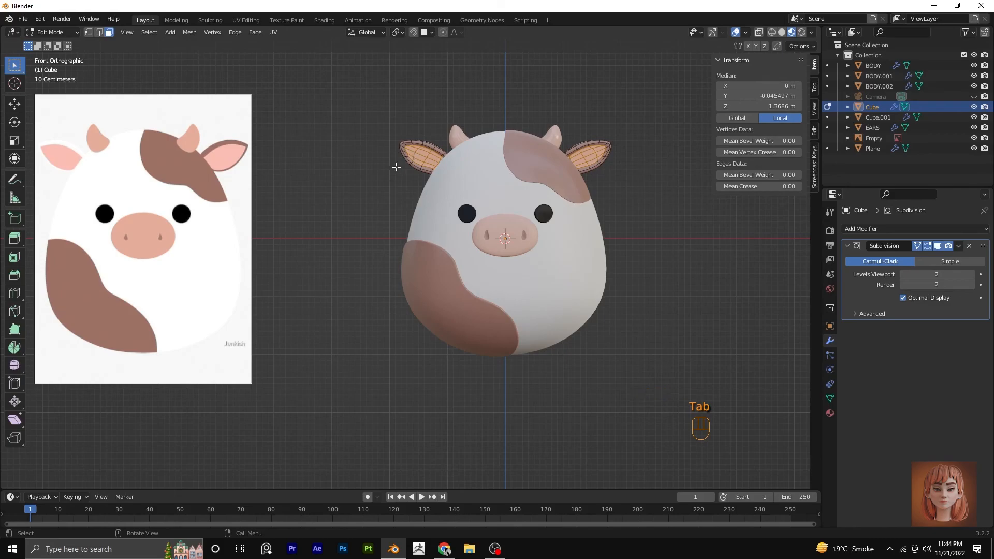
scroll(398, 165, "up", 1)
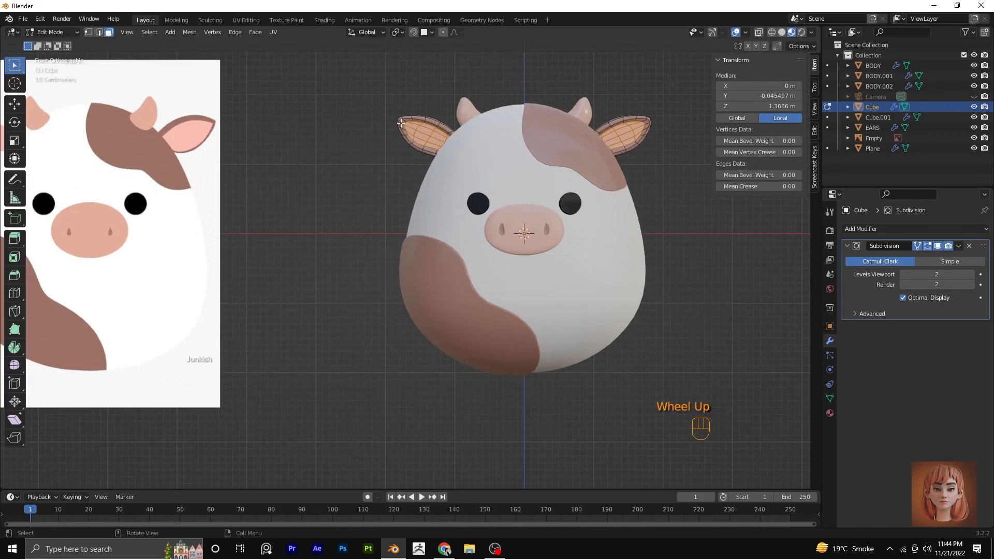
left_click(400, 162)
middle_click_drag(401, 161, 424, 128)
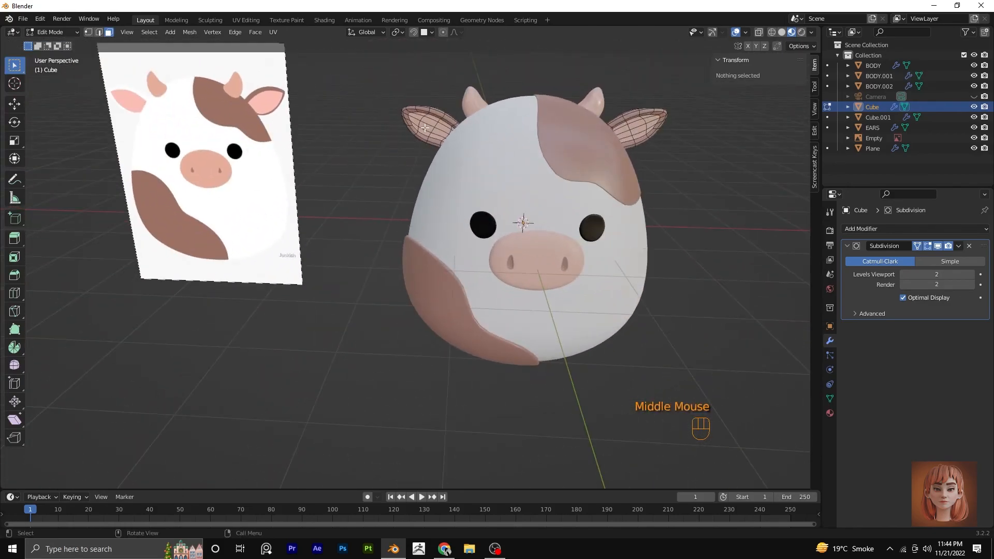
key("l")
key("KP_Divide")
scroll(368, 340, "up", 1)
middle_click_drag(365, 336, 402, 321)
Deselect that ear's inner faces, keeping only its outer shell and rim selected, and restore the full front view.
scroll(219, 247, "up", 1)
left_click(215, 245, "shift")
left_click(211, 242, "shift")
left_click(233, 243, "shift")
left_click(257, 246, "shift")
left_click(263, 247, "shift")
left_click(281, 253, "shift")
left_click(293, 254, "shift")
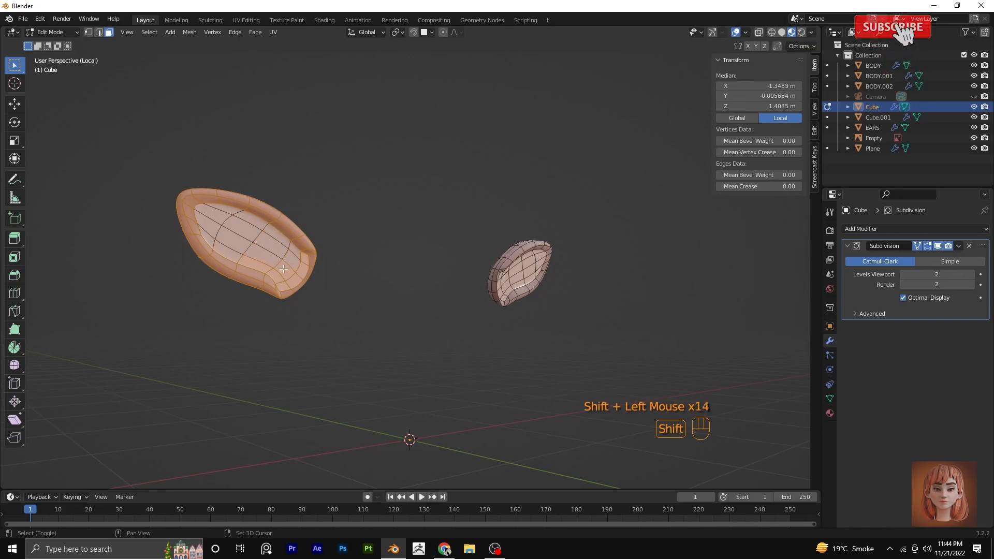
left_click(261, 263, "shift")
left_click(277, 270, "shift")
left_click(297, 268, "shift")
left_click(299, 276, "shift")
left_click(282, 286, "shift")
key("KP_1")
scroll(331, 257, "down", 2)
key("KP_Divide")
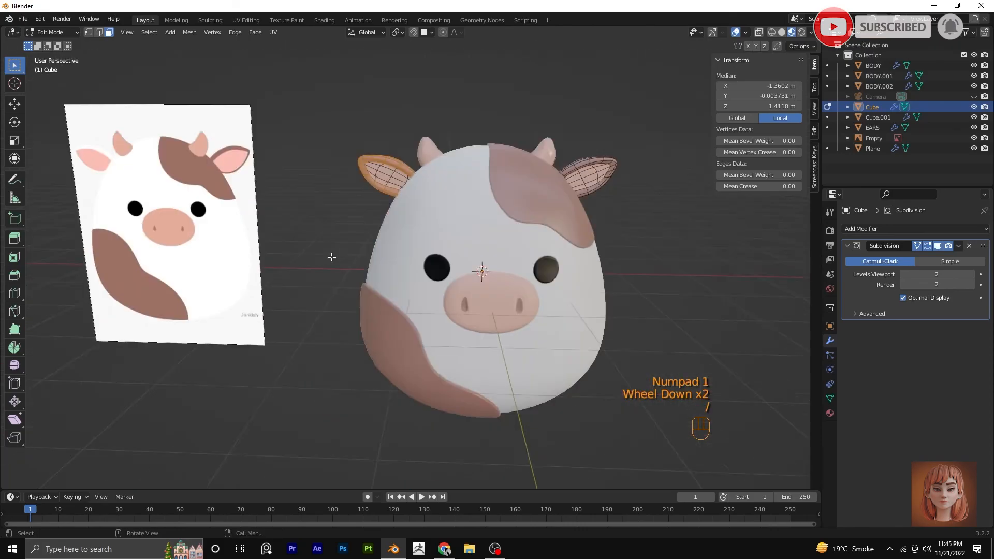
key("KP_1")
scroll(386, 268, "down", 1)
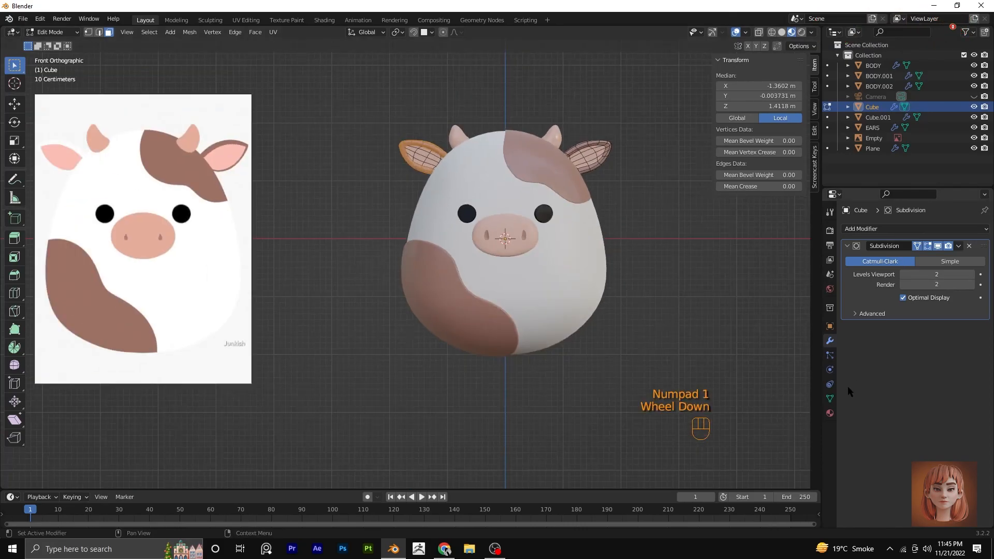
Add a new white material, Material.009, to the ears and assign it to the selected outer faces.
left_click(830, 413)
left_click(985, 228)
left_click(847, 294)
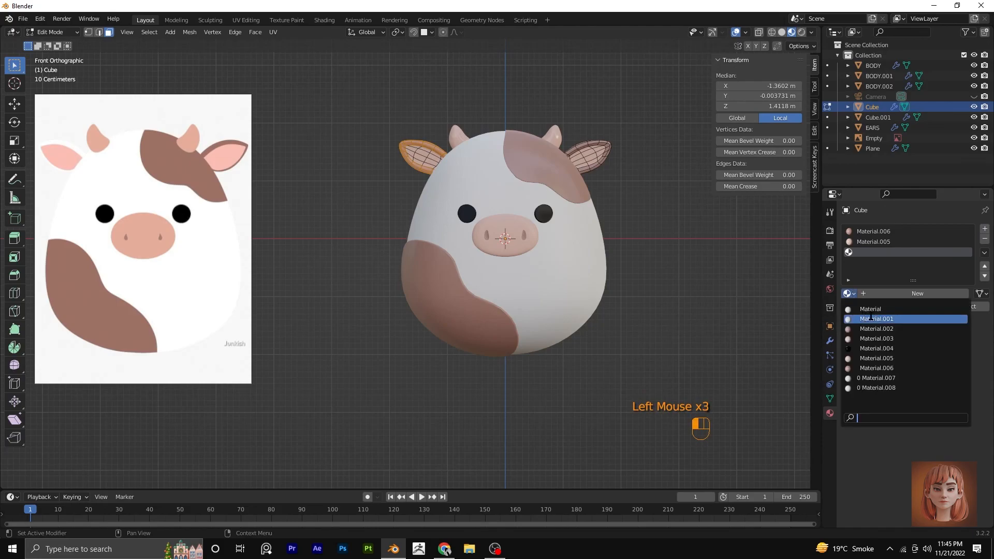
left_click(917, 293)
left_click(927, 417)
left_click(866, 306)
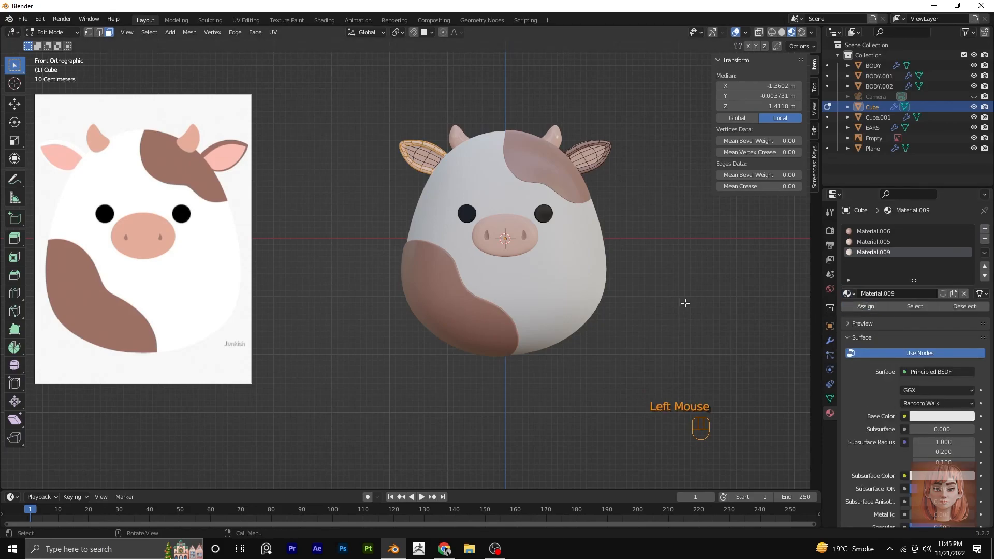
left_click(685, 307)
scroll(636, 314, "down", 1)
key("Tab")
left_click(632, 314)
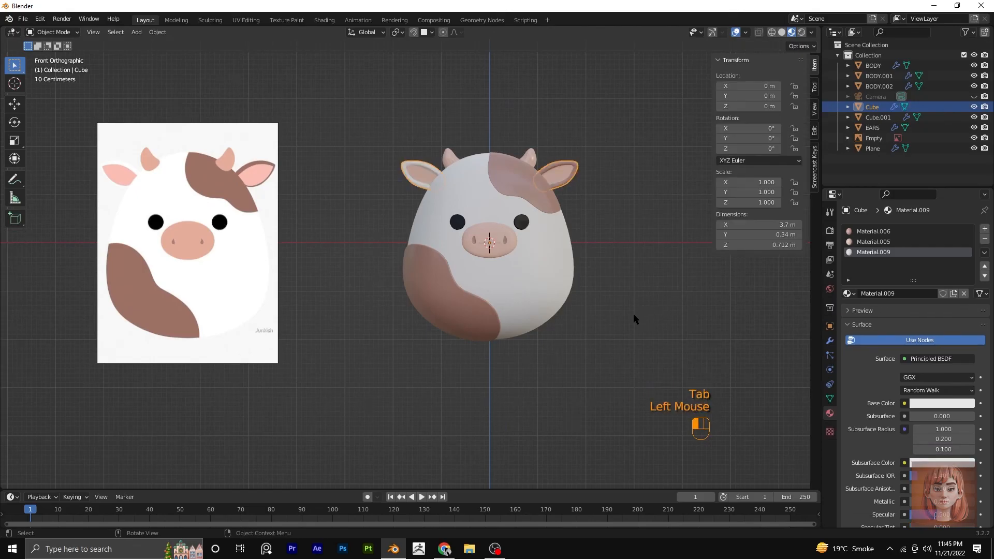